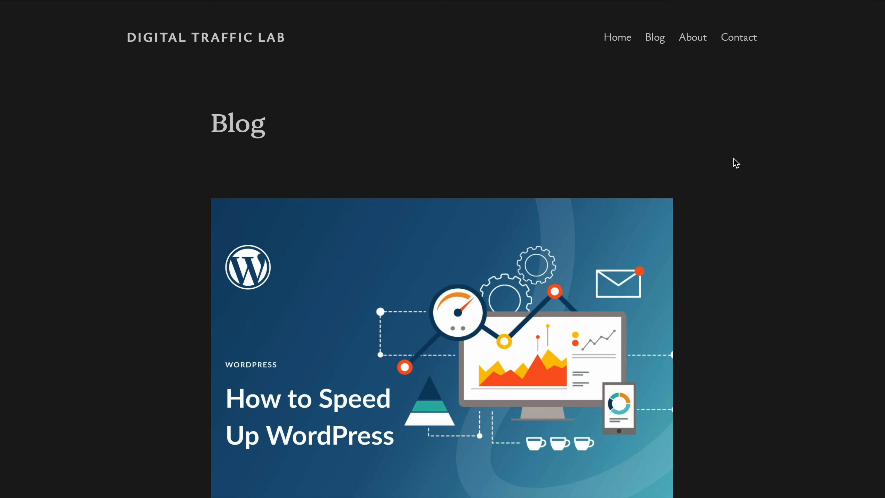
Step: Look through the demo site's About, Contact and Home pages
{"action": "left_click", "coordinate": [693, 28]}
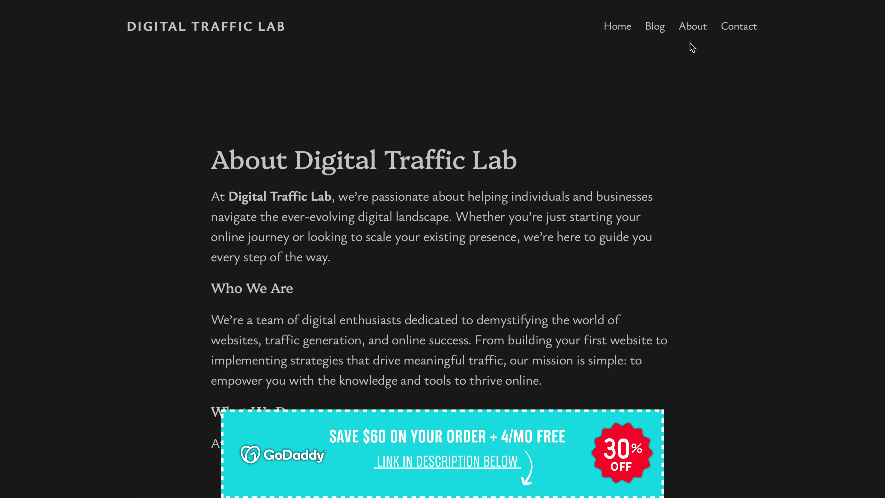
{"action": "left_click", "coordinate": [740, 28]}
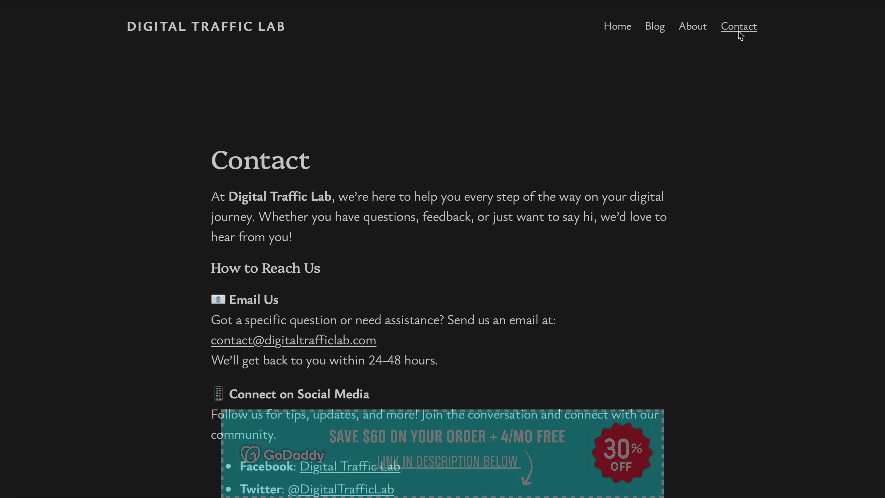
{"action": "scroll", "coordinate": [687, 190], "scroll_direction": "down", "scroll_amount": 10}
{"action": "scroll", "coordinate": [685, 189], "scroll_direction": "up", "scroll_amount": 10}
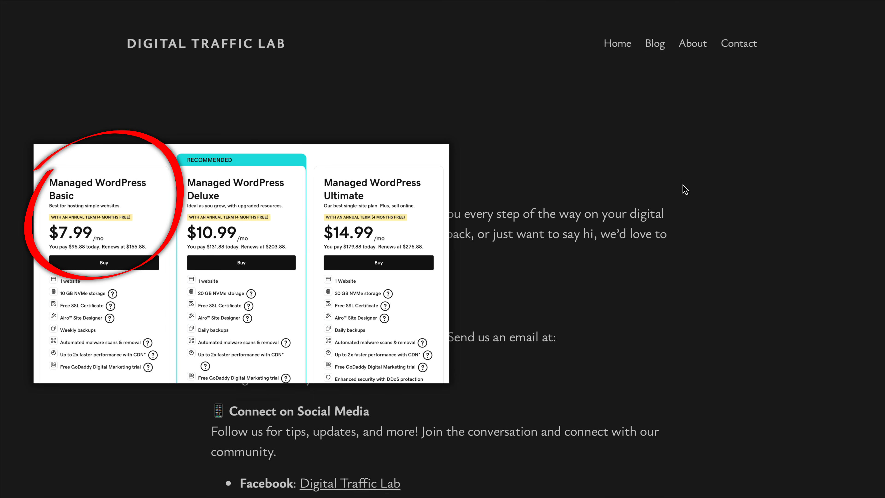
{"action": "left_click", "coordinate": [619, 30]}
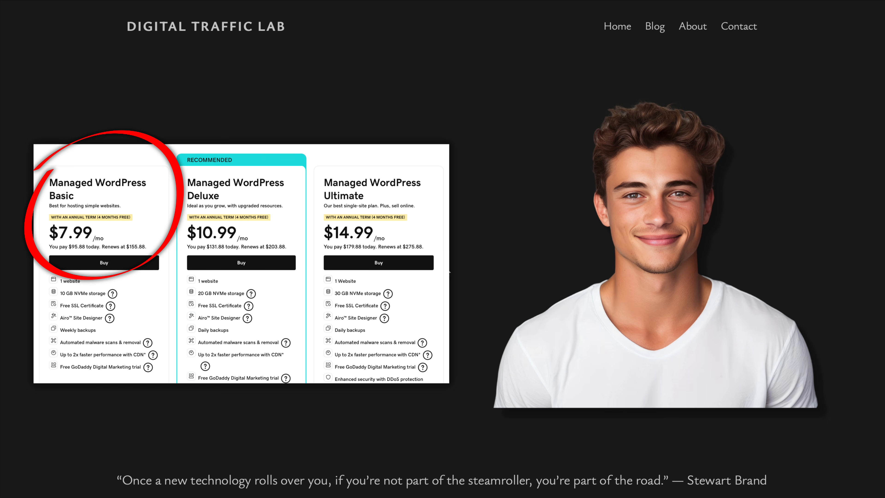
{"action": "scroll", "coordinate": [447, 265], "scroll_direction": "down", "scroll_amount": 3}
{"action": "scroll", "coordinate": [418, 199], "scroll_direction": "up", "scroll_amount": 2}
{"action": "scroll", "coordinate": [418, 203], "scroll_direction": "up", "scroll_amount": 1}
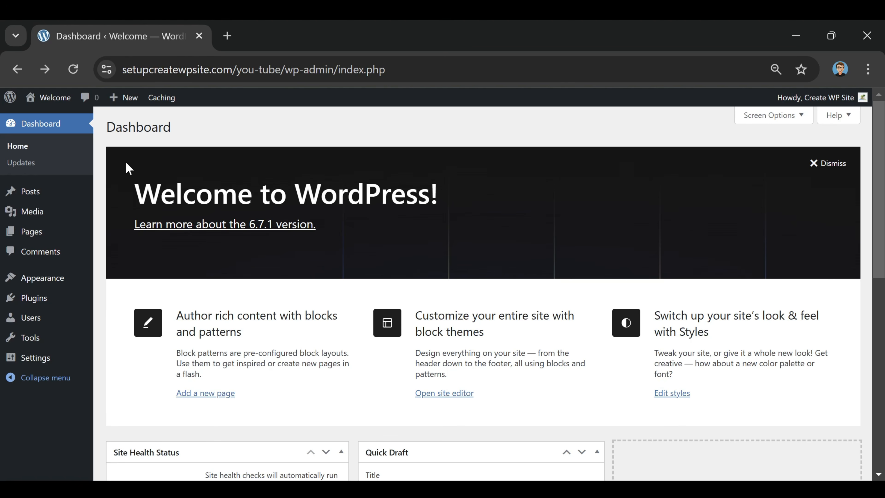
Step: Review the installed WordPress themes and open the catalogue of popular themes that can be added
{"action": "mouse_move", "coordinate": [42, 285]}
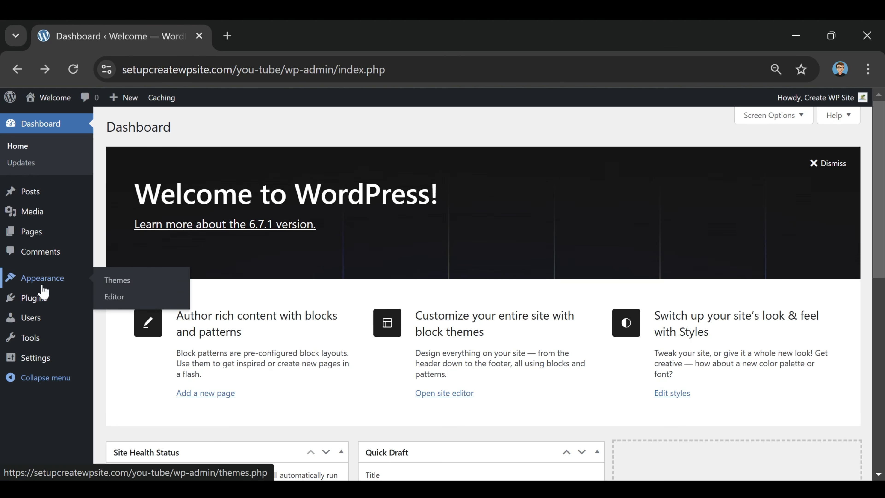
{"action": "left_click", "coordinate": [115, 284]}
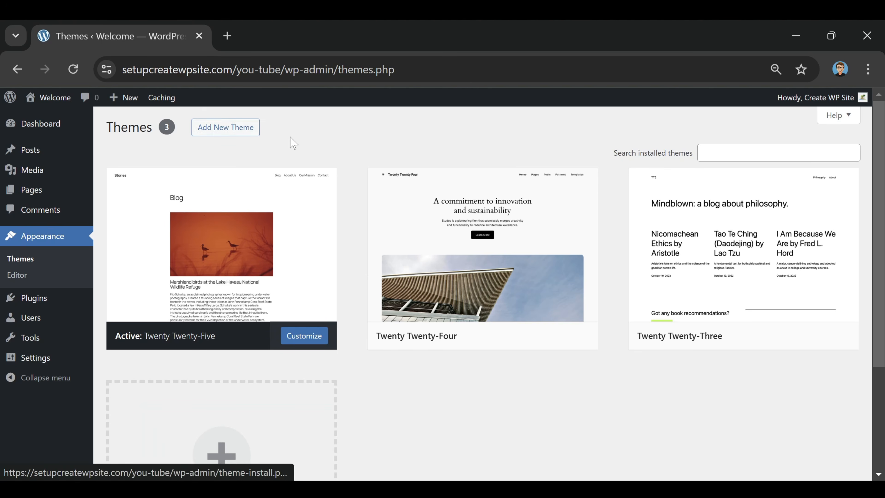
{"action": "scroll", "coordinate": [307, 265], "scroll_direction": "down", "scroll_amount": 4}
{"action": "left_click", "coordinate": [229, 328]}
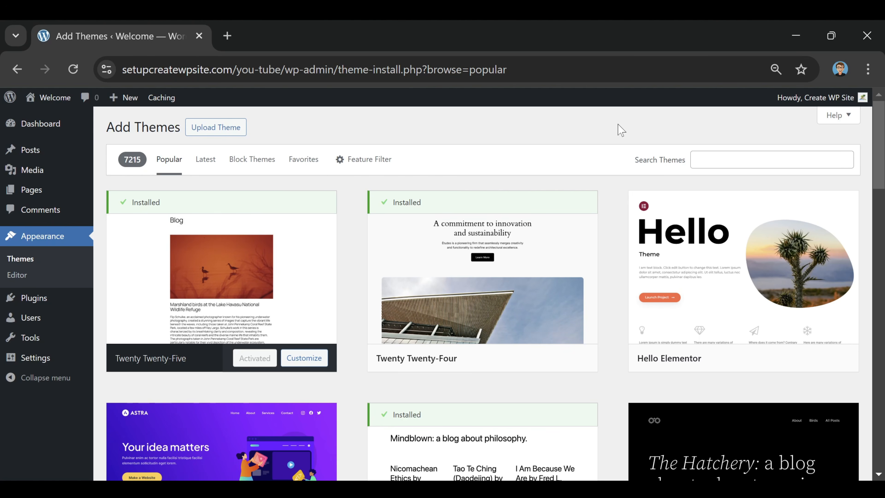
Step: View the live site's front page and return to the admin dashboard
{"action": "mouse_move", "coordinate": [532, 348]}
{"action": "mouse_move", "coordinate": [54, 105]}
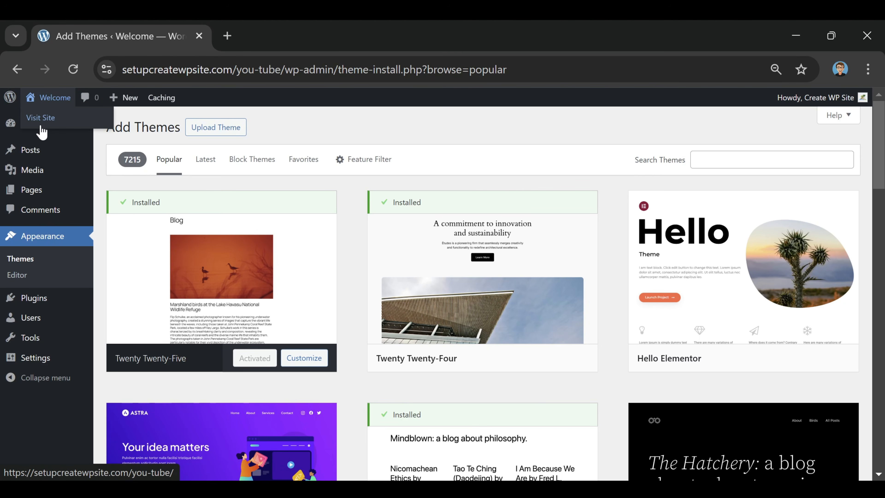
{"action": "left_click", "coordinate": [42, 118]}
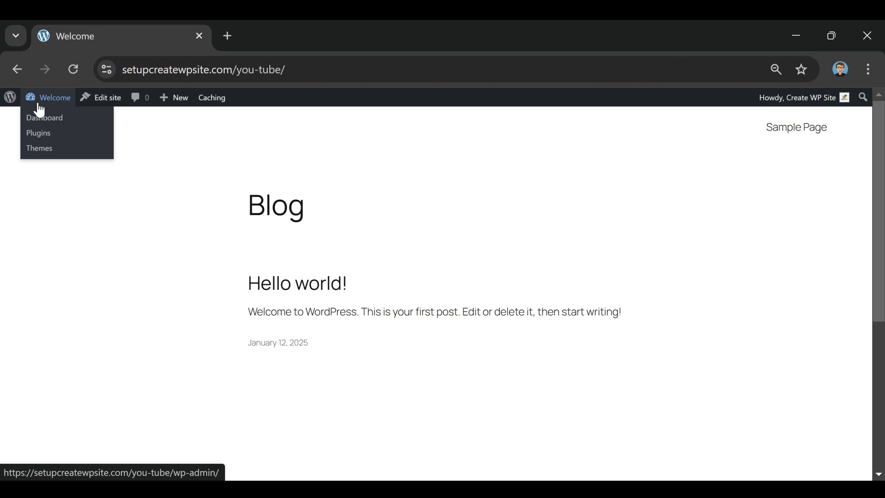
{"action": "left_click", "coordinate": [43, 115]}
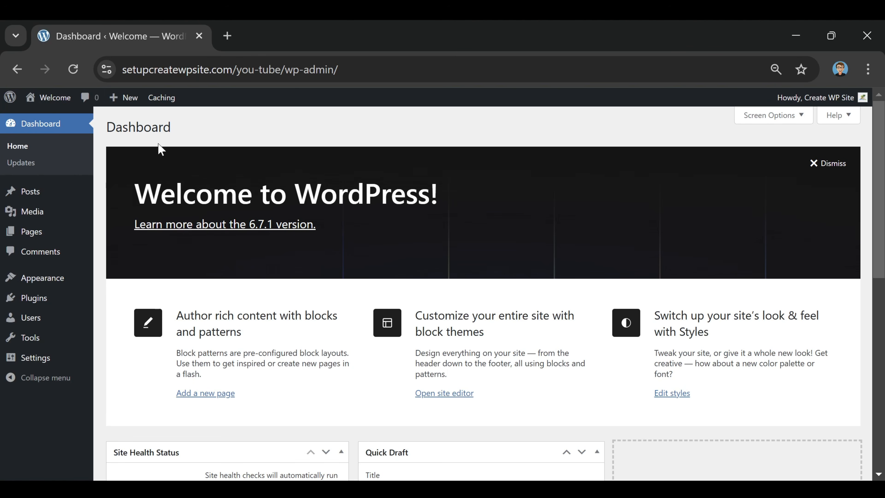
Step: Open the live site in two new browser tabs while keeping the dashboard open
{"action": "mouse_move", "coordinate": [56, 99]}
{"action": "right_click", "coordinate": [40, 124]}
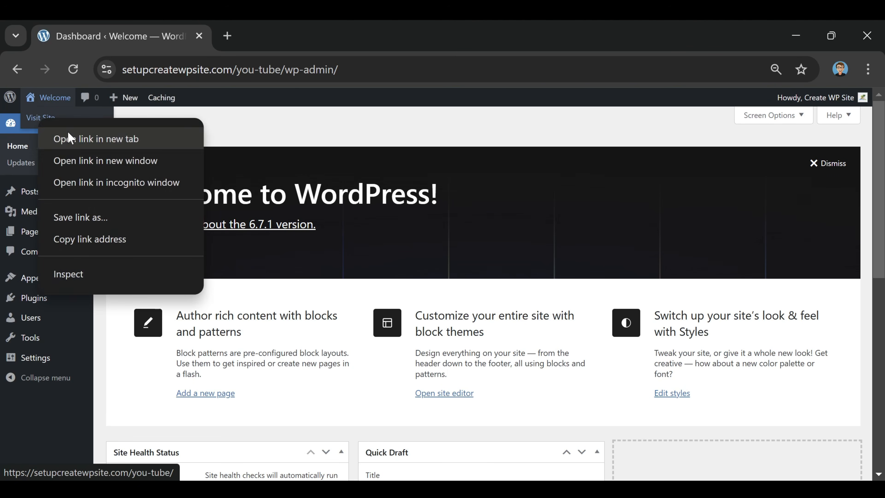
{"action": "left_click", "coordinate": [68, 131]}
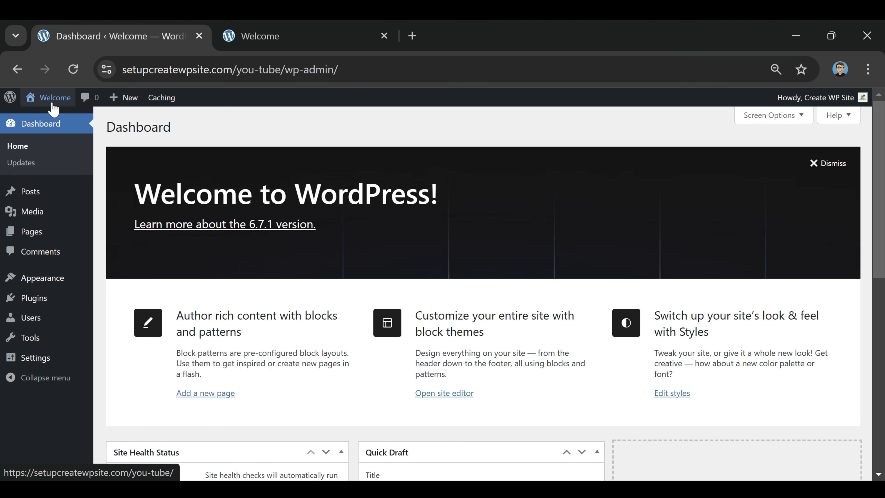
{"action": "mouse_move", "coordinate": [50, 101]}
{"action": "right_click", "coordinate": [43, 119]}
{"action": "left_click", "coordinate": [81, 139]}
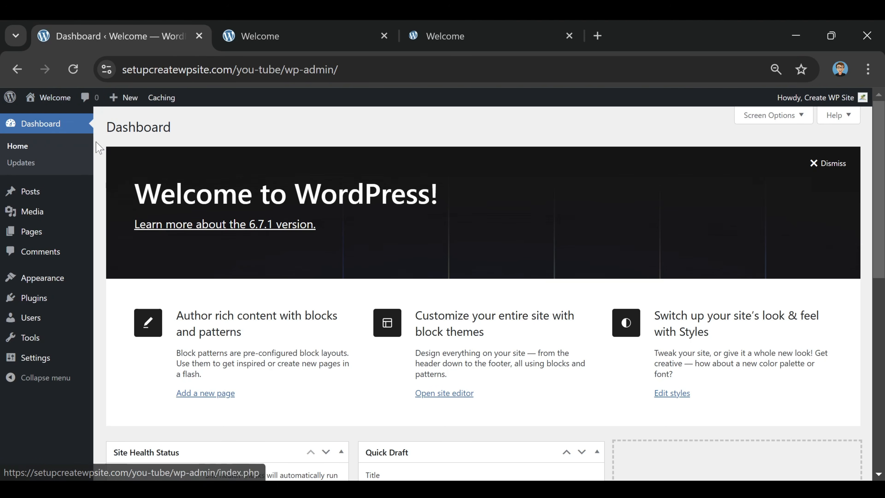
Step: Compare the site's front page in the two newly opened browser tabs
{"action": "left_click", "coordinate": [256, 38]}
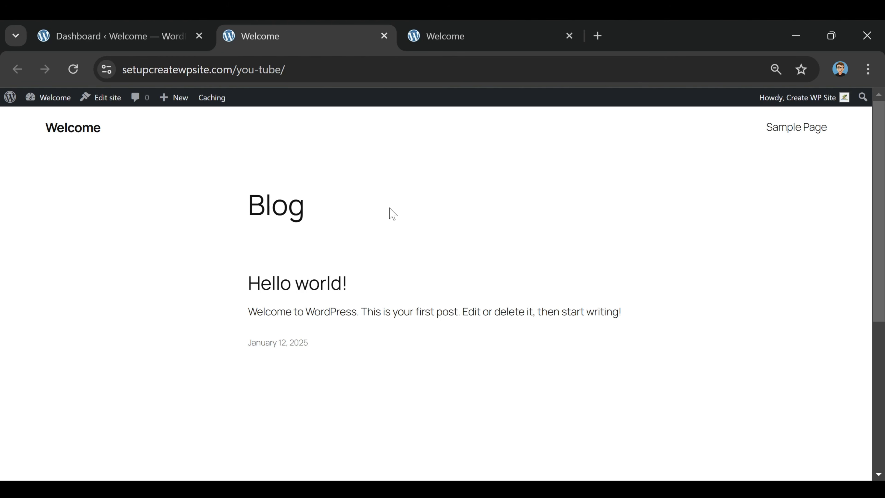
{"action": "left_click", "coordinate": [446, 46]}
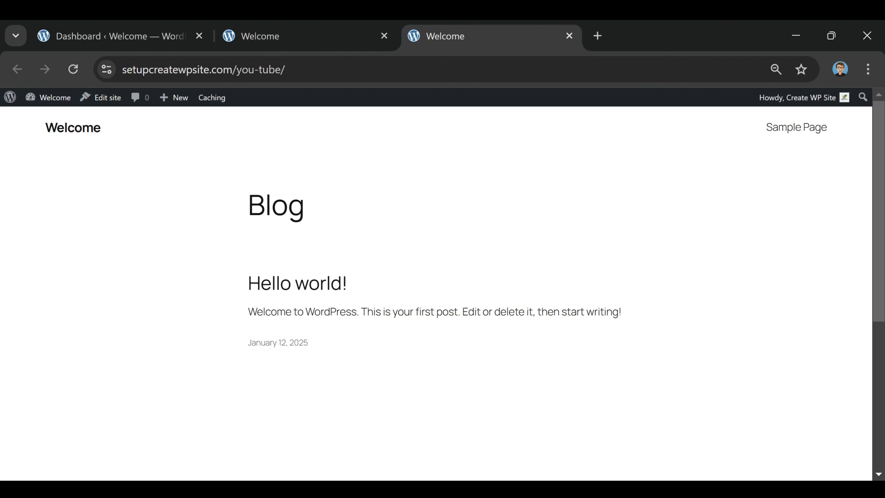
{"action": "left_click", "coordinate": [292, 40]}
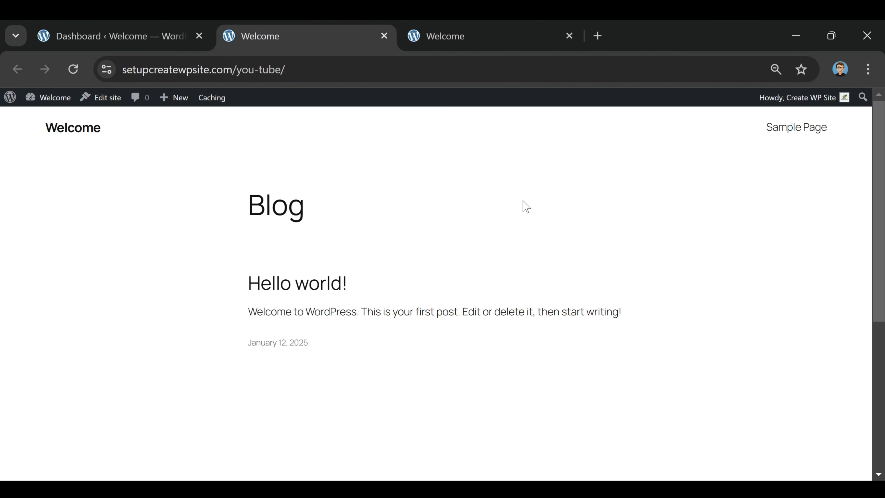
Step: Open the site editor from the second site tab and dismiss its welcome guide
{"action": "left_click", "coordinate": [440, 38]}
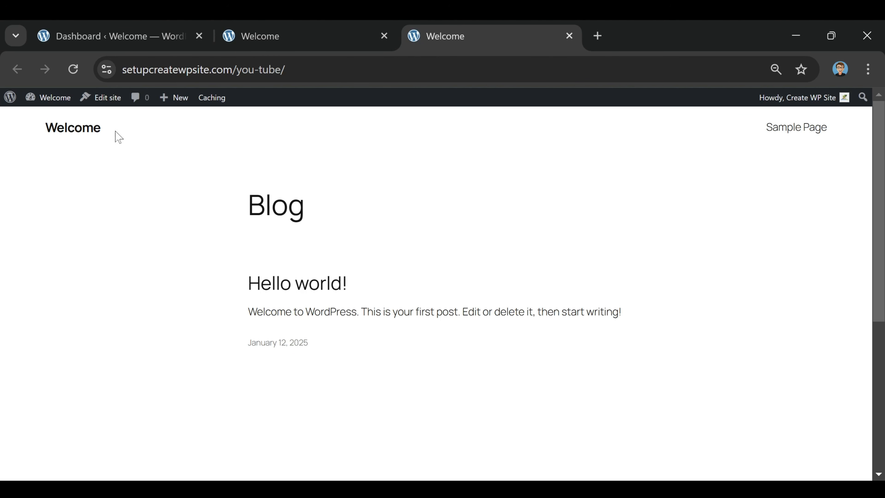
{"action": "left_click", "coordinate": [104, 104]}
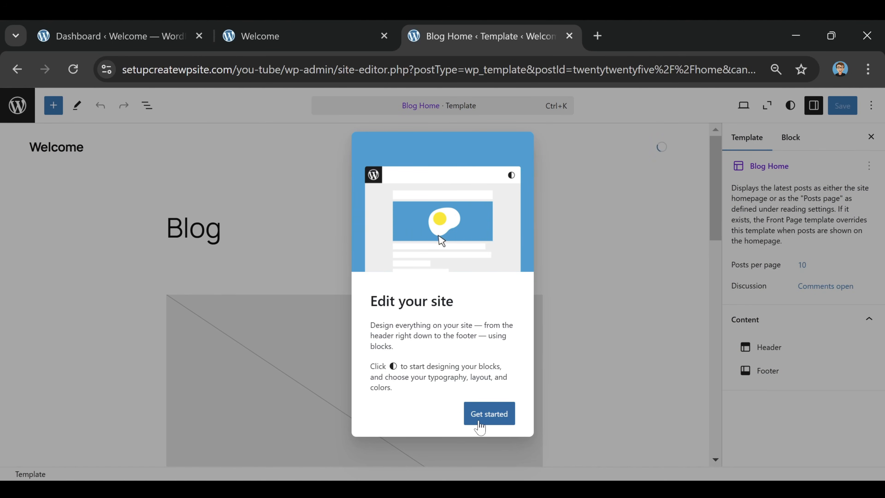
{"action": "left_click", "coordinate": [490, 417]}
Step: Leave the Blog Home template and go back to the site editor's Design overview
{"action": "mouse_move", "coordinate": [372, 184]}
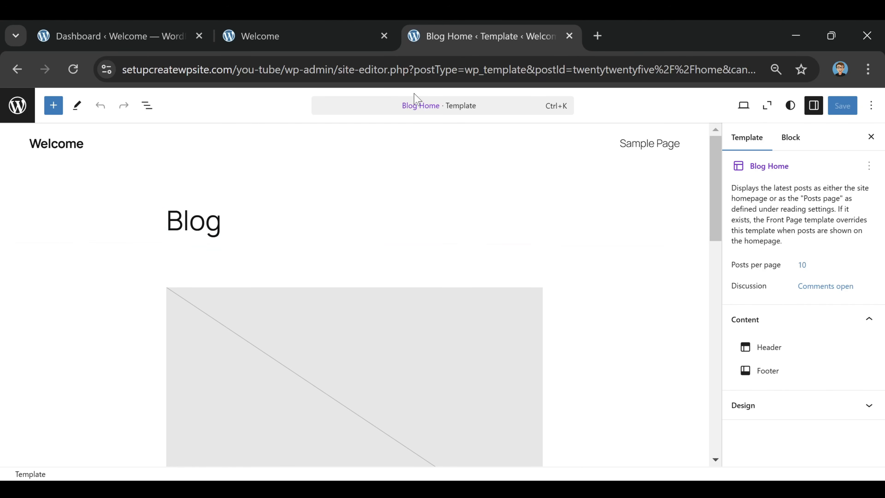
{"action": "left_click", "coordinate": [396, 108]}
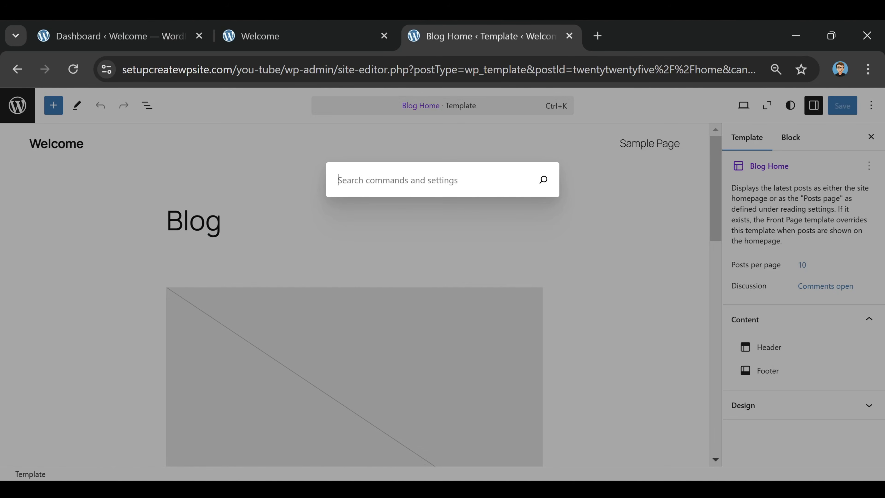
{"action": "left_click", "coordinate": [381, 237]}
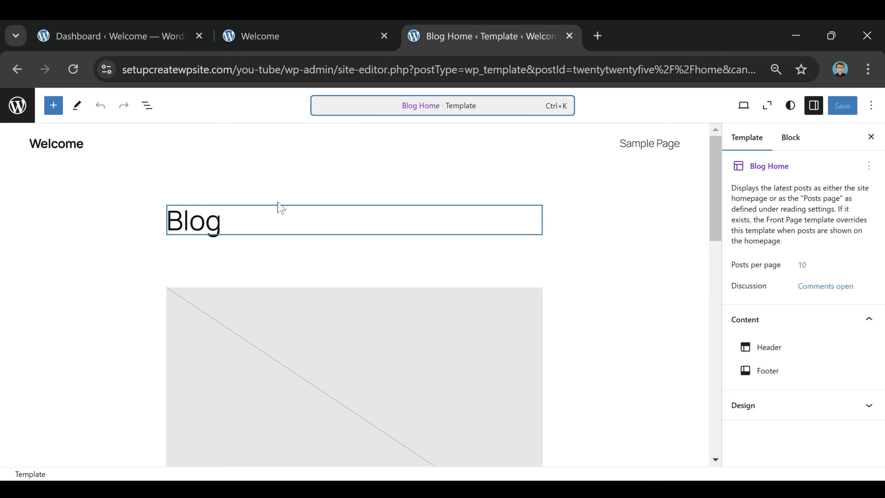
{"action": "left_click", "coordinate": [17, 106]}
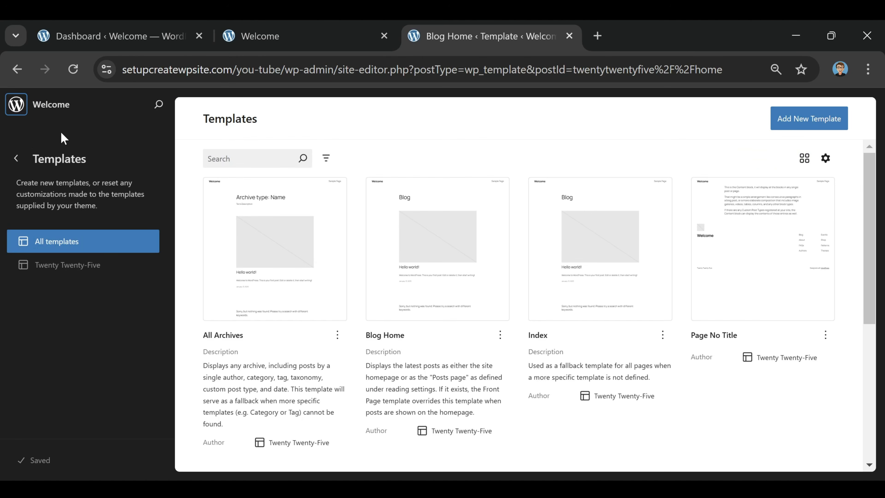
{"action": "left_click", "coordinate": [17, 158]}
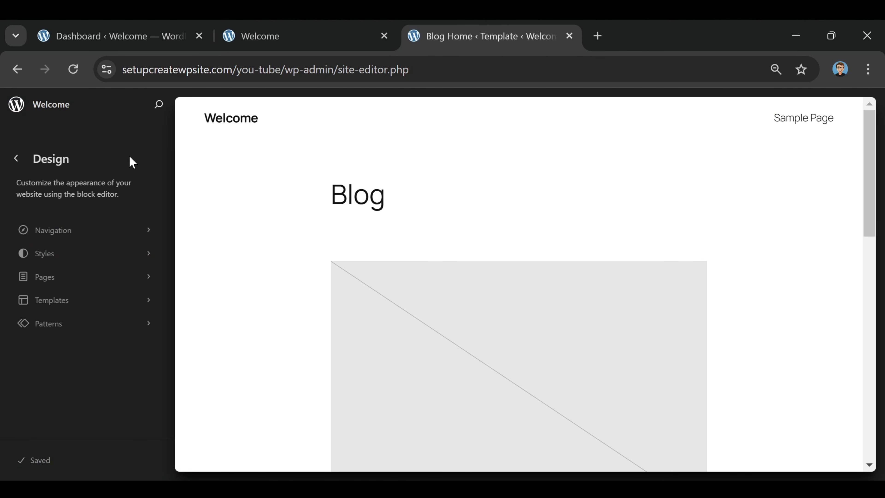
Step: Move the Sample Page from the site's page list to the trash
{"action": "left_click", "coordinate": [52, 282]}
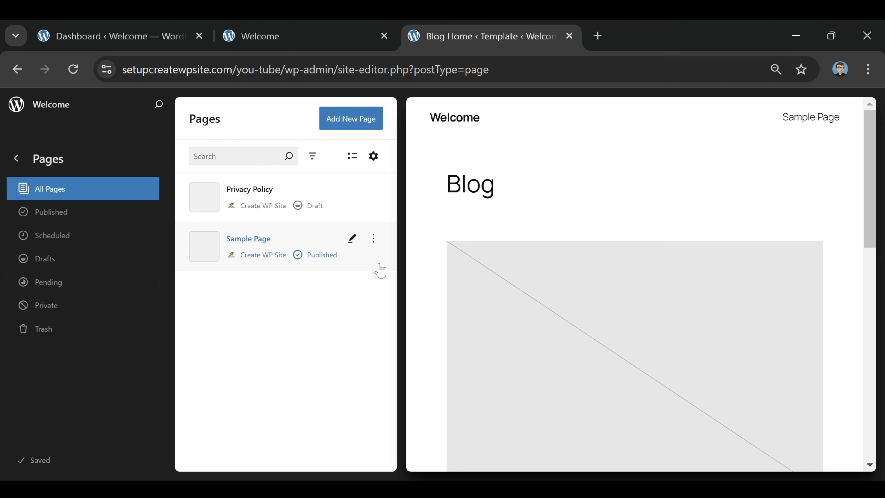
{"action": "left_click", "coordinate": [373, 238]}
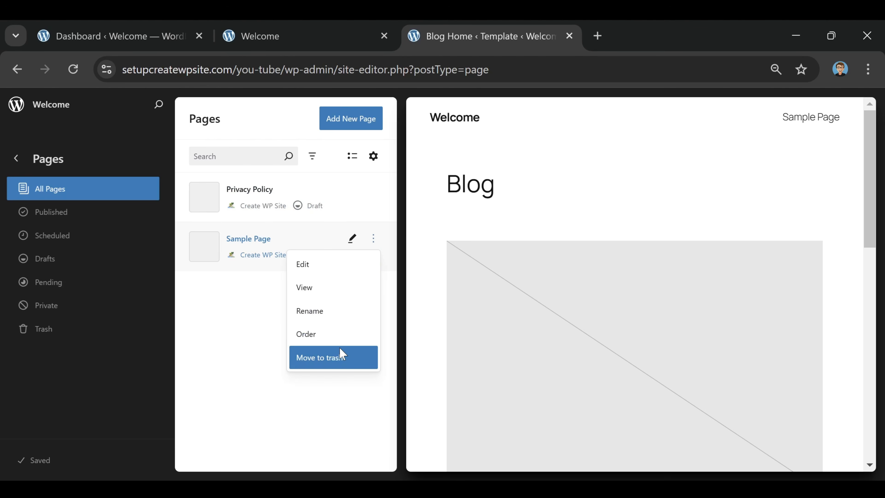
{"action": "left_click", "coordinate": [337, 357]}
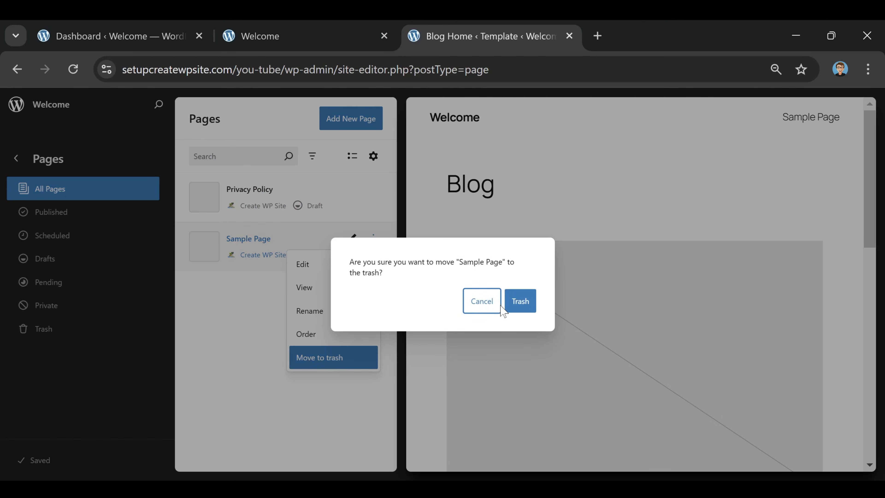
{"action": "left_click", "coordinate": [520, 300]}
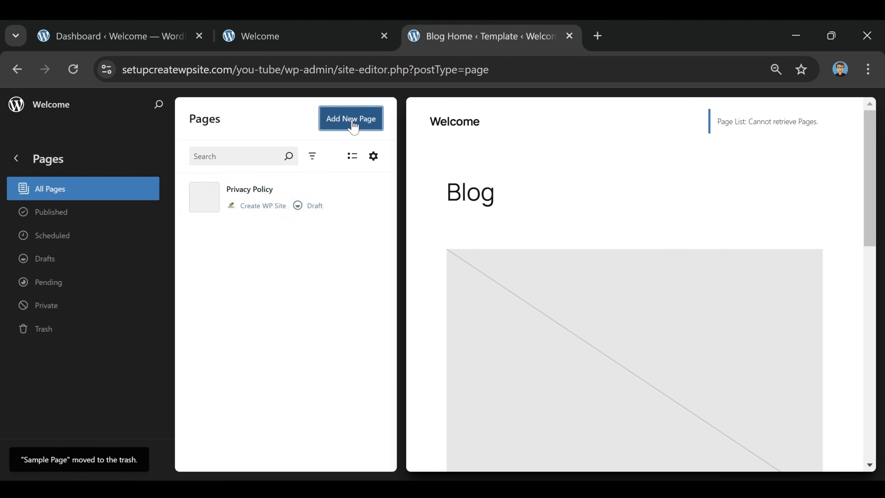
Step: Create a new draft page titled "Home"
{"action": "left_click", "coordinate": [353, 127]}
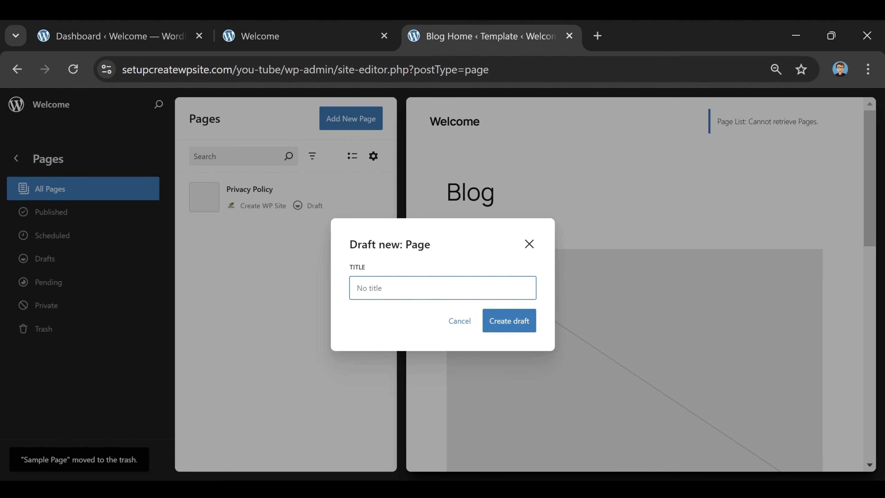
{"action": "left_click", "coordinate": [442, 288]}
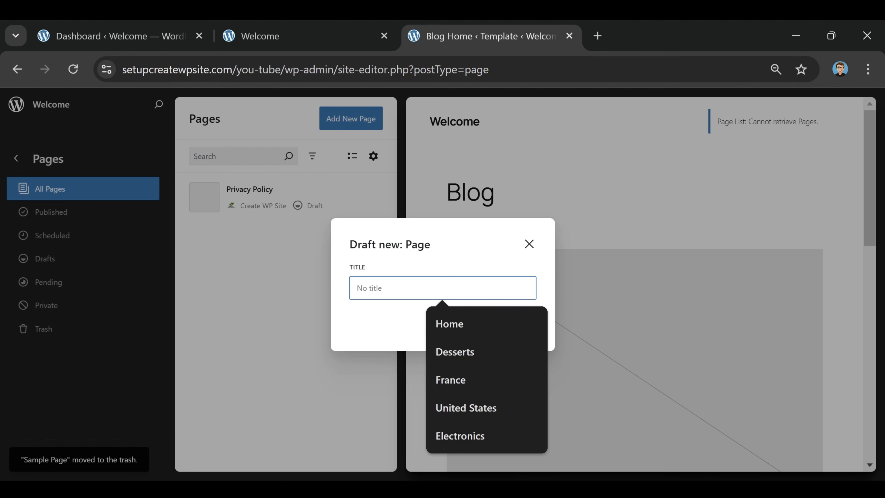
{"action": "left_click", "coordinate": [466, 331]}
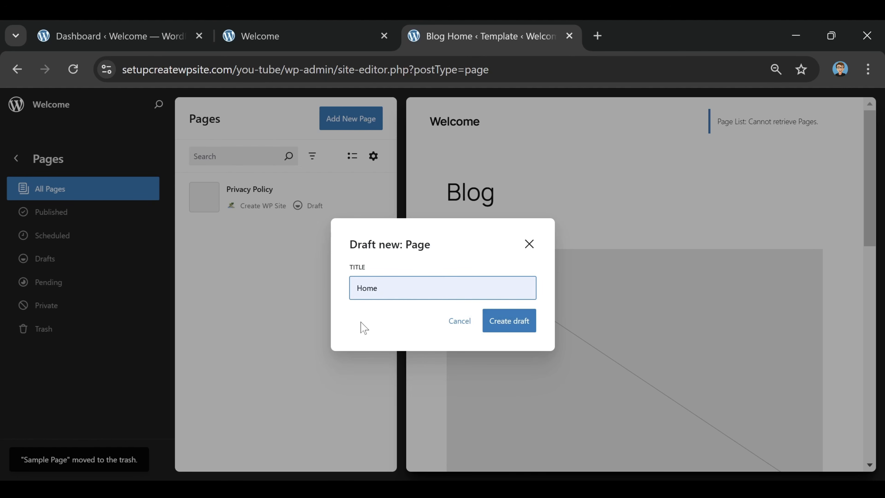
{"action": "left_click", "coordinate": [517, 333]}
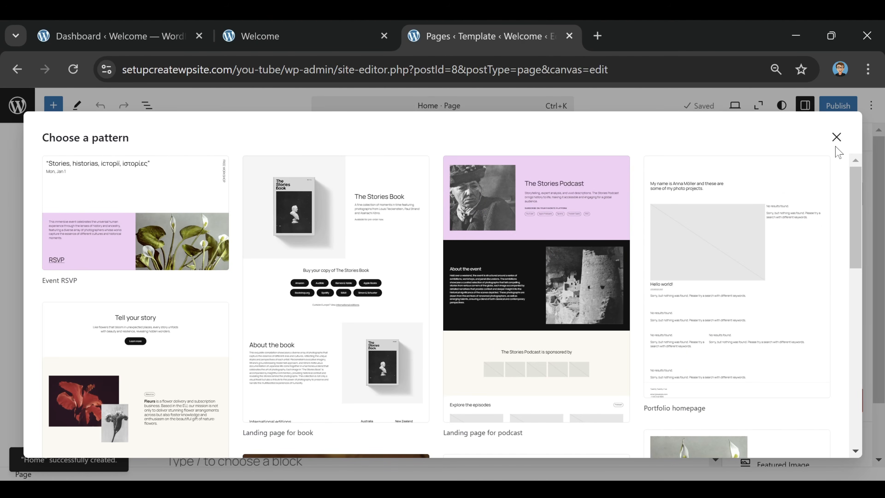
Step: Skip the starter patterns, publish the Home page and return to the page list
{"action": "left_click", "coordinate": [836, 136]}
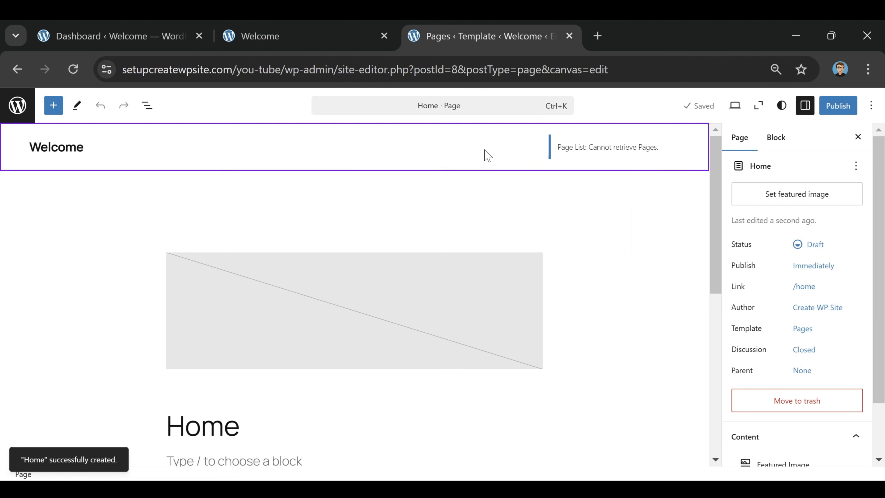
{"action": "left_click", "coordinate": [840, 113]}
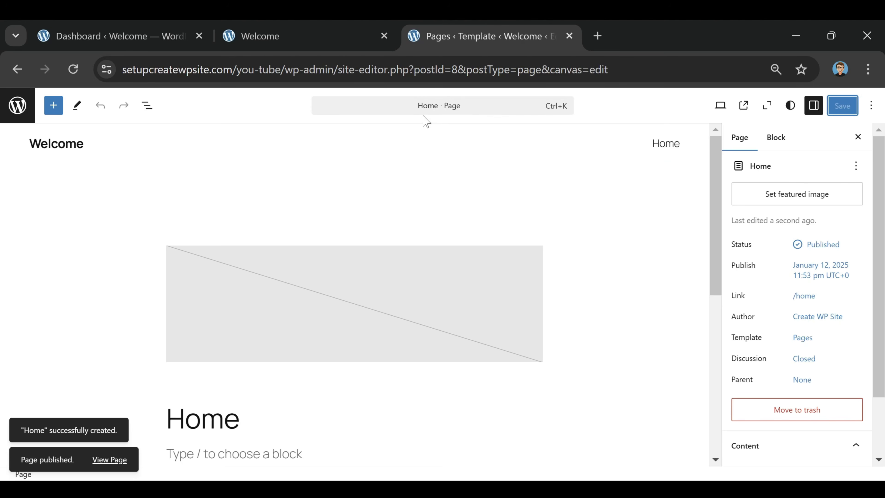
{"action": "left_click", "coordinate": [18, 107]}
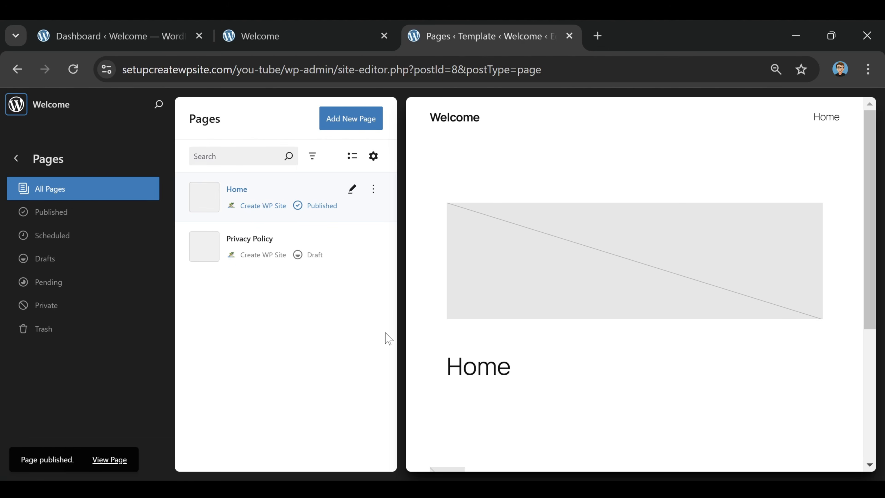
Step: Create a page titled "Blog", skip the starter patterns, publish it and return to the page list
{"action": "left_click", "coordinate": [346, 132]}
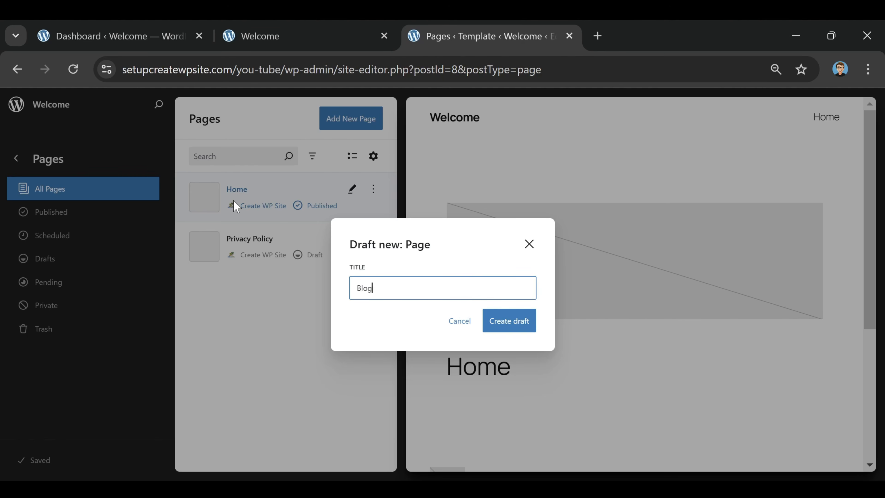
{"action": "left_click", "coordinate": [508, 330]}
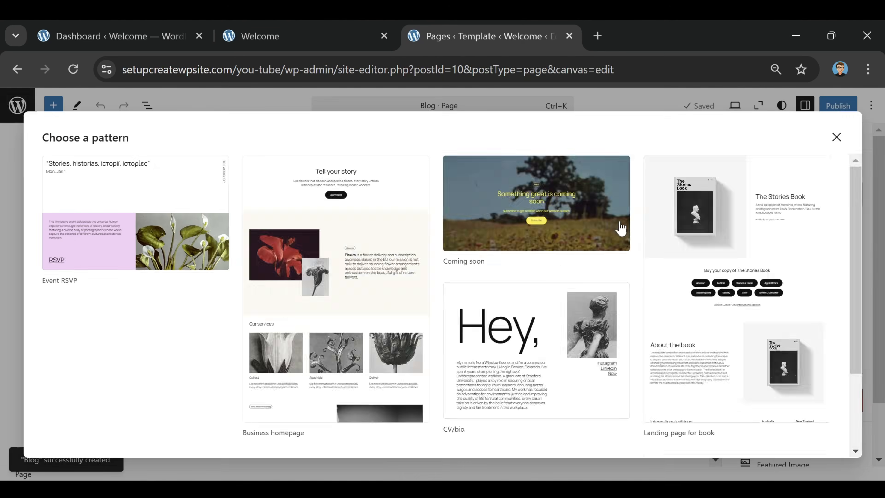
{"action": "left_click", "coordinate": [837, 137]}
{"action": "left_click", "coordinate": [828, 106]}
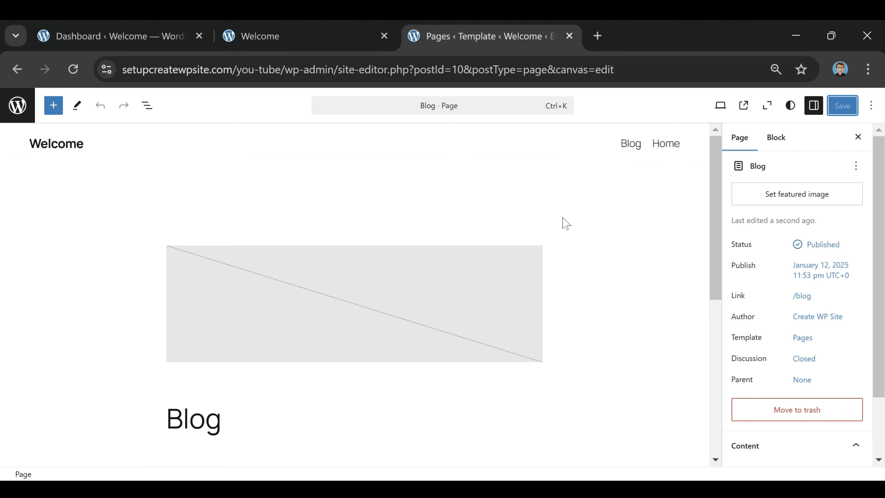
{"action": "left_click", "coordinate": [18, 106]}
Step: Create a page titled "Contact" without a starter pattern, publish it and return to the page list
{"action": "left_click", "coordinate": [334, 125]}
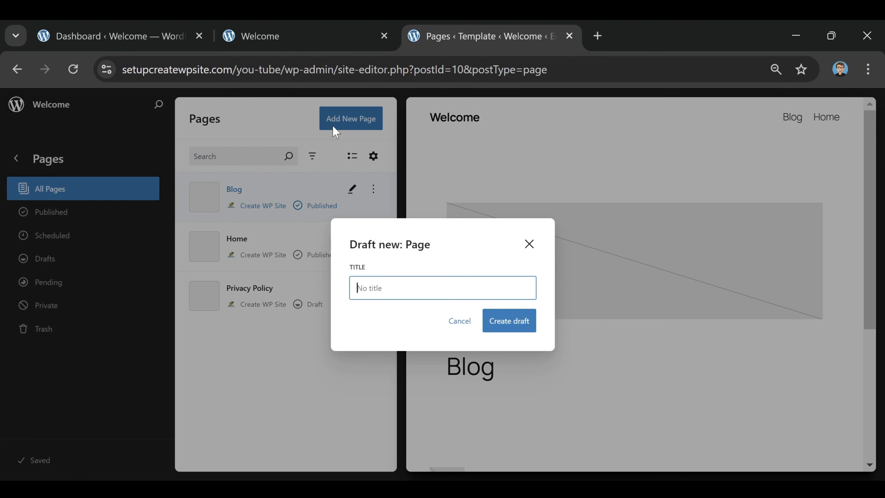
{"action": "left_click", "coordinate": [442, 288]}
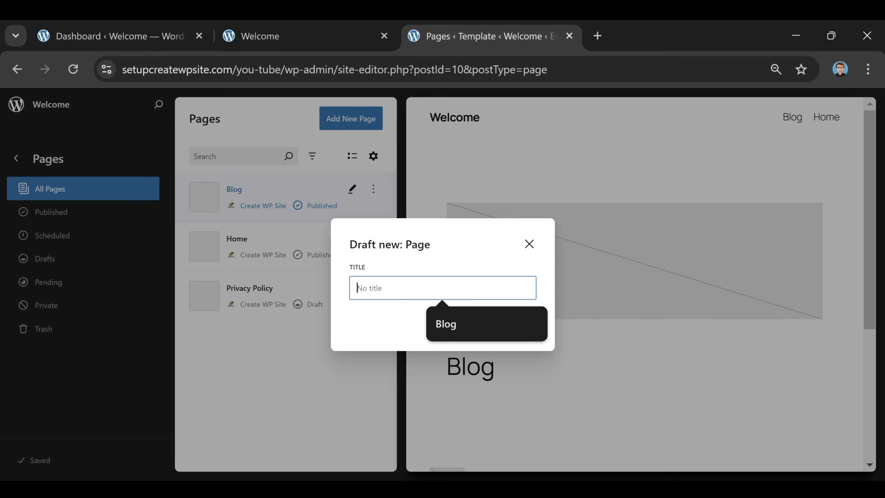
{"action": "type", "text": "ct"}
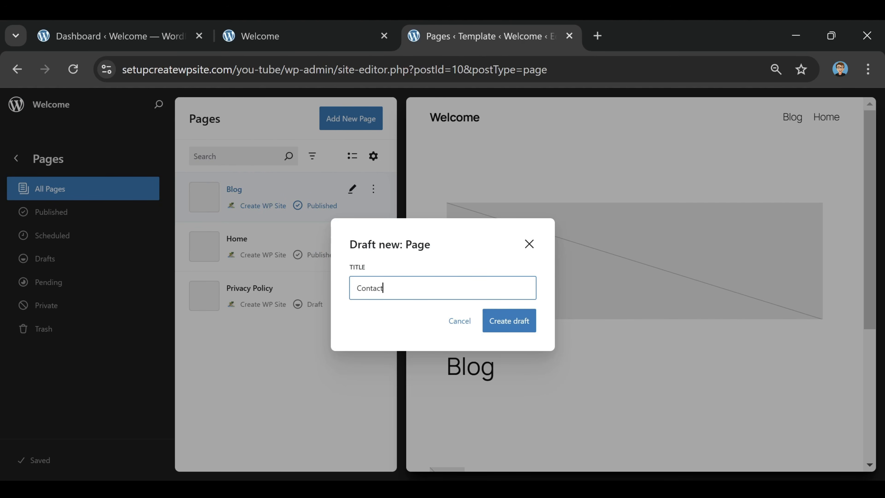
{"action": "left_click", "coordinate": [507, 320]}
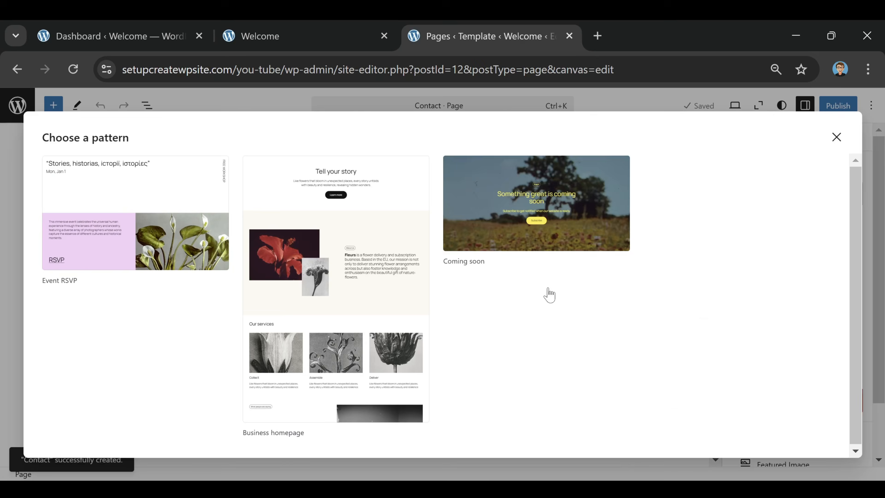
{"action": "left_click", "coordinate": [836, 137]}
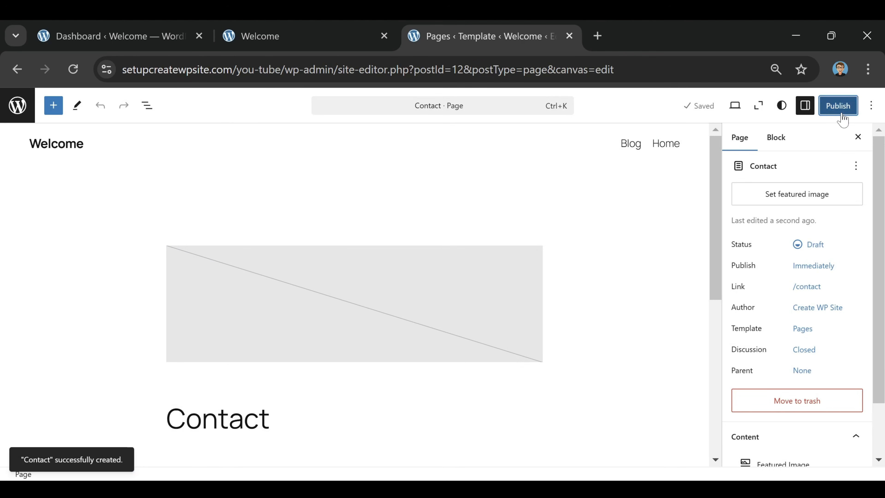
{"action": "left_click", "coordinate": [842, 111]}
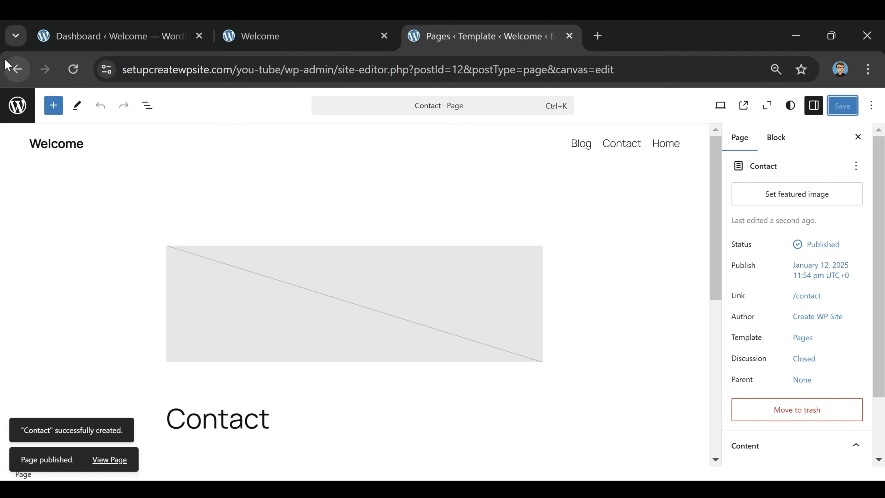
{"action": "left_click", "coordinate": [16, 104]}
Step: Add a page titled "About", dismiss the pattern choices, publish it and go back to the page list
{"action": "left_click", "coordinate": [352, 120]}
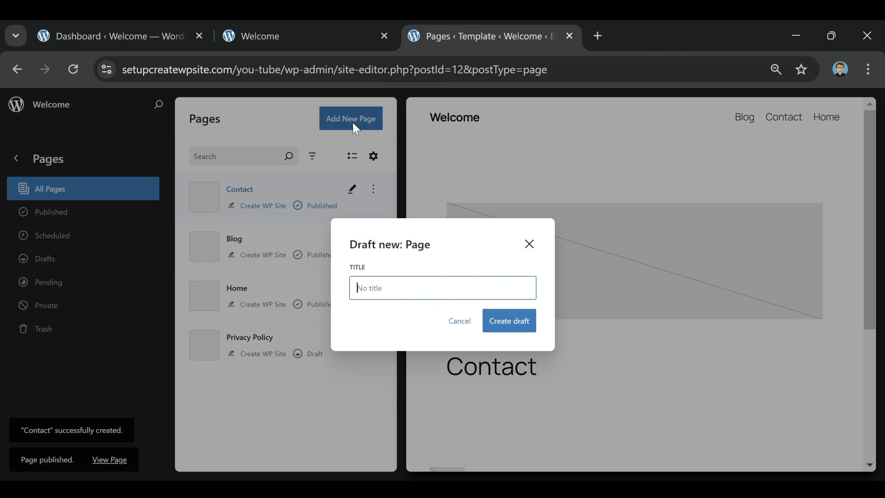
{"action": "left_click", "coordinate": [442, 288]}
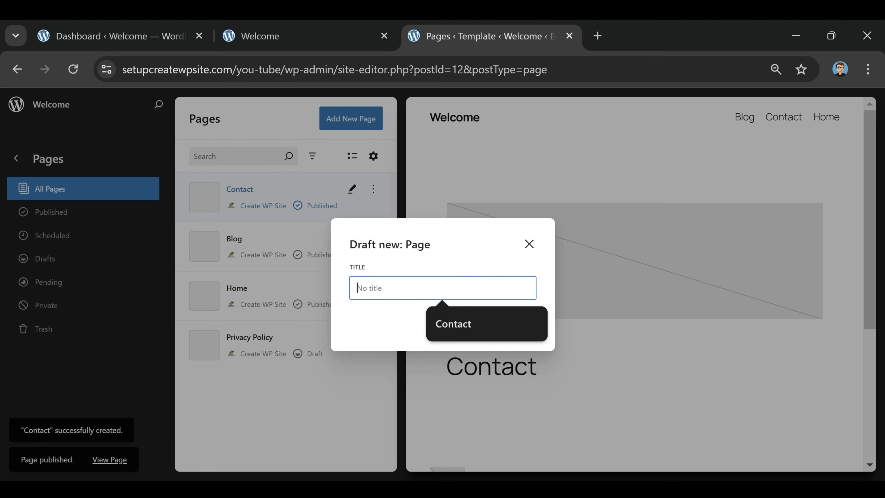
{"action": "type", "text": "About"}
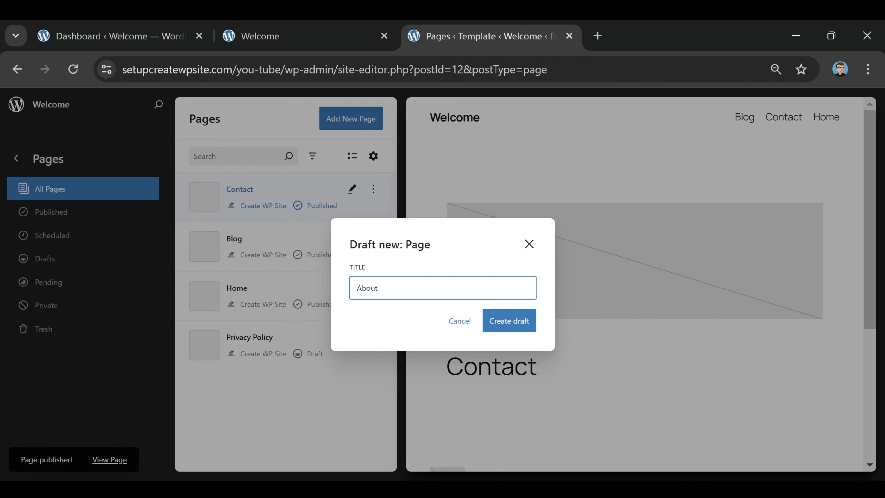
{"action": "left_click", "coordinate": [526, 322]}
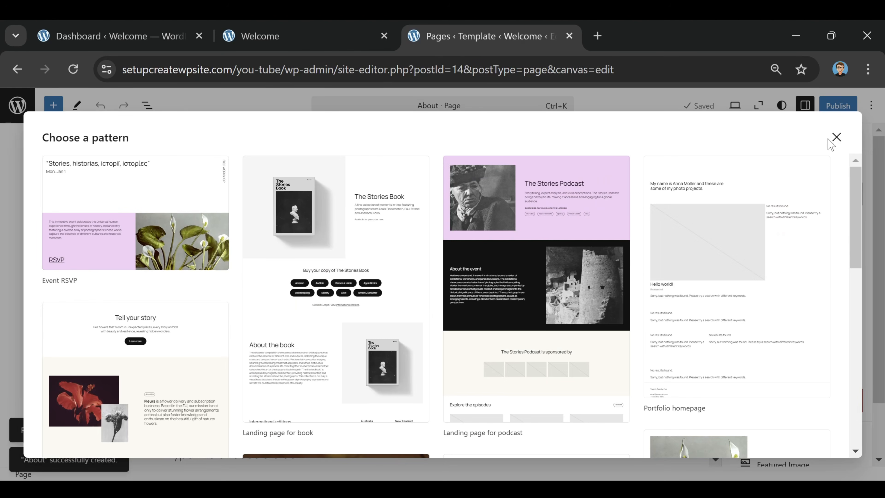
{"action": "left_click", "coordinate": [836, 137]}
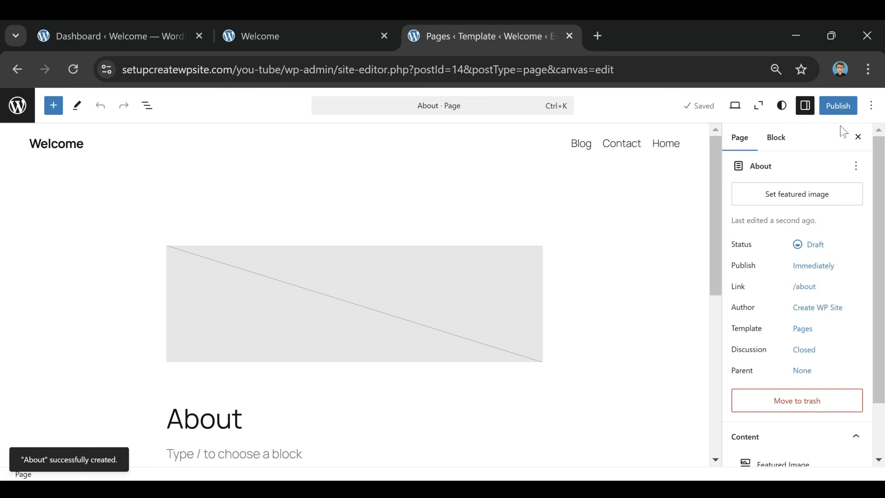
{"action": "left_click", "coordinate": [835, 106]}
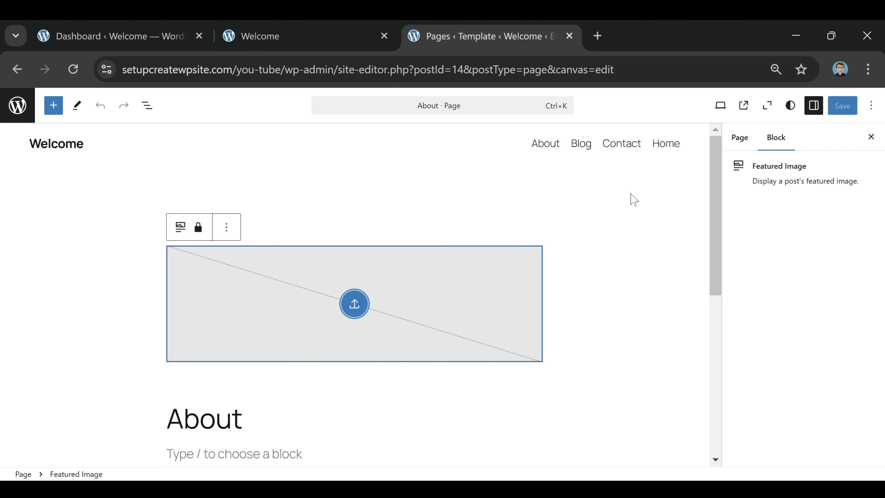
{"action": "left_click", "coordinate": [20, 111]}
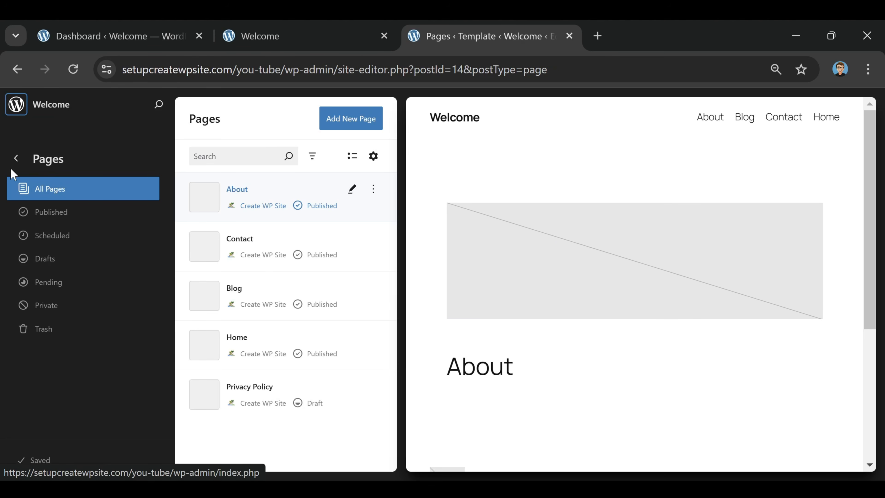
Step: Try several of the theme's style variations, including Dusk and Twilight, and select Evening for the site
{"action": "left_click", "coordinate": [17, 163]}
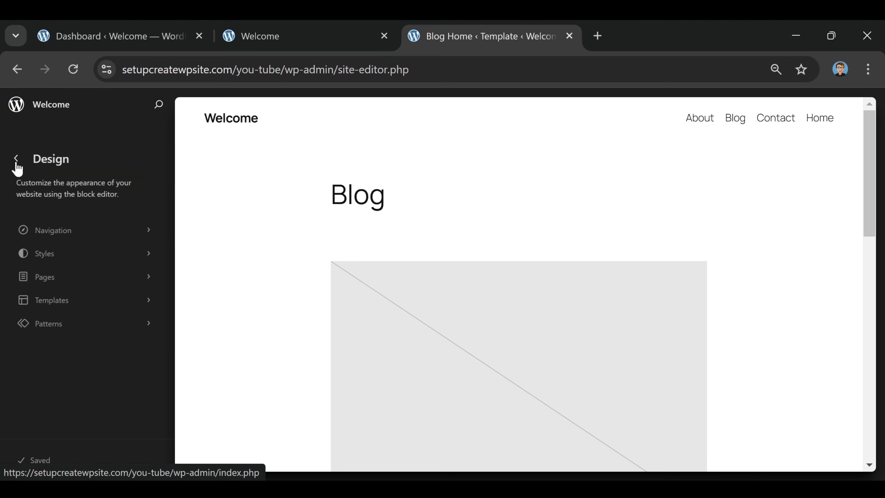
{"action": "left_click", "coordinate": [48, 267]}
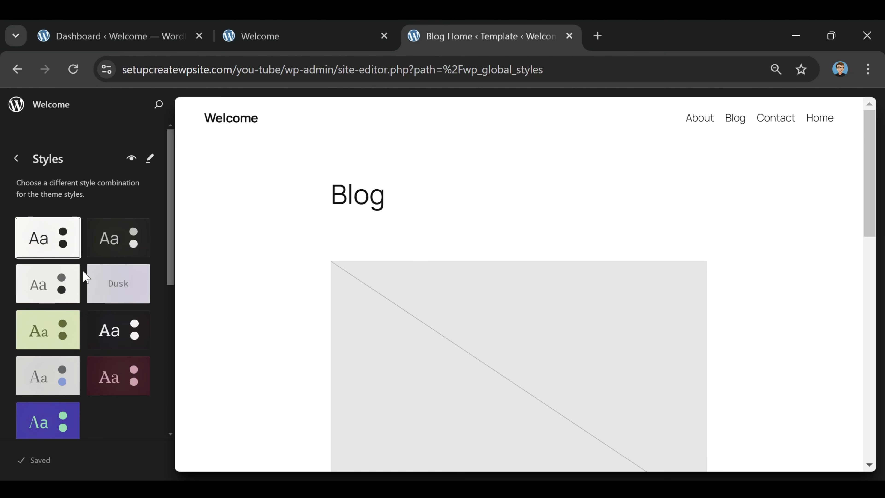
{"action": "left_click", "coordinate": [122, 250]}
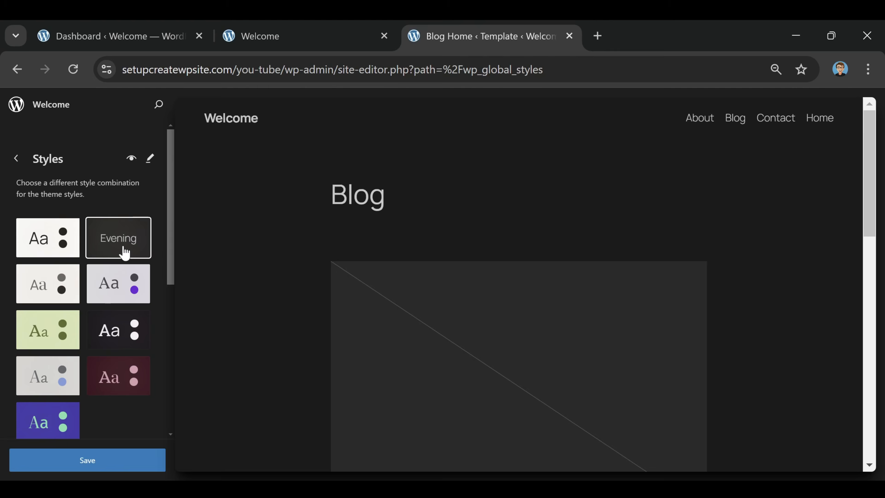
{"action": "left_click", "coordinate": [96, 289]}
{"action": "left_click", "coordinate": [47, 285]}
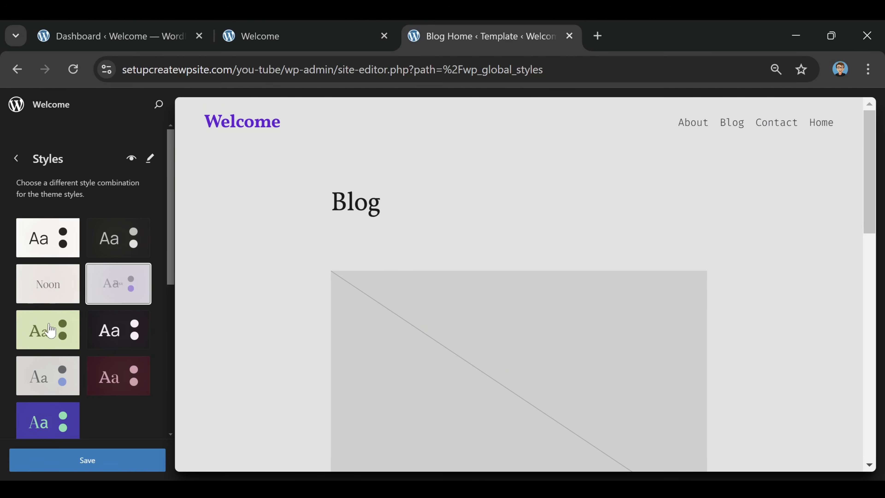
{"action": "left_click", "coordinate": [49, 331]}
{"action": "left_click", "coordinate": [125, 335]}
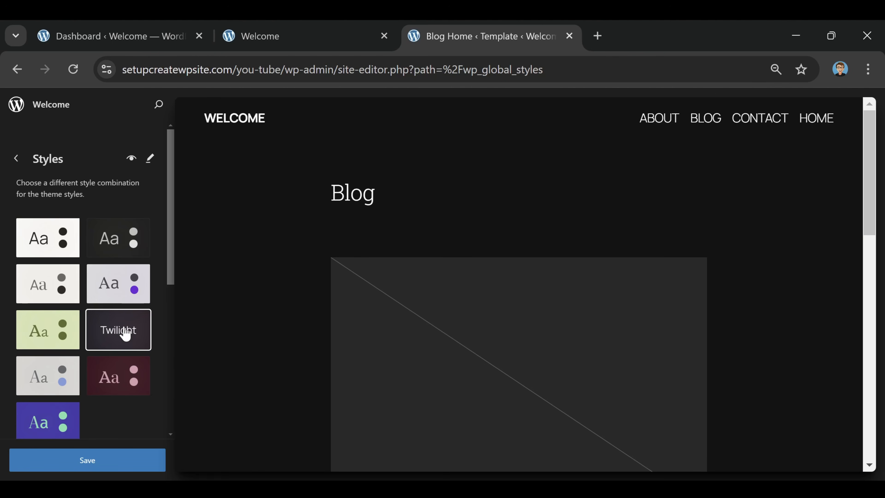
{"action": "left_click", "coordinate": [123, 244]}
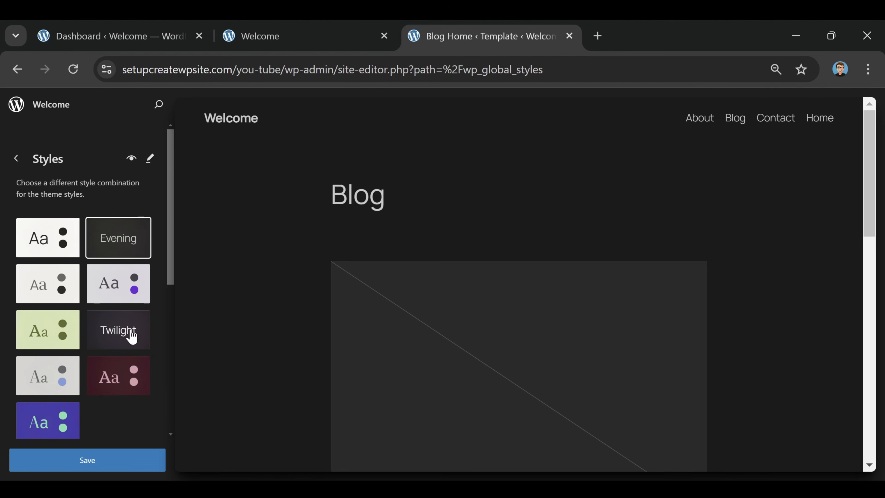
{"action": "left_click", "coordinate": [129, 318]}
{"action": "left_click", "coordinate": [124, 241]}
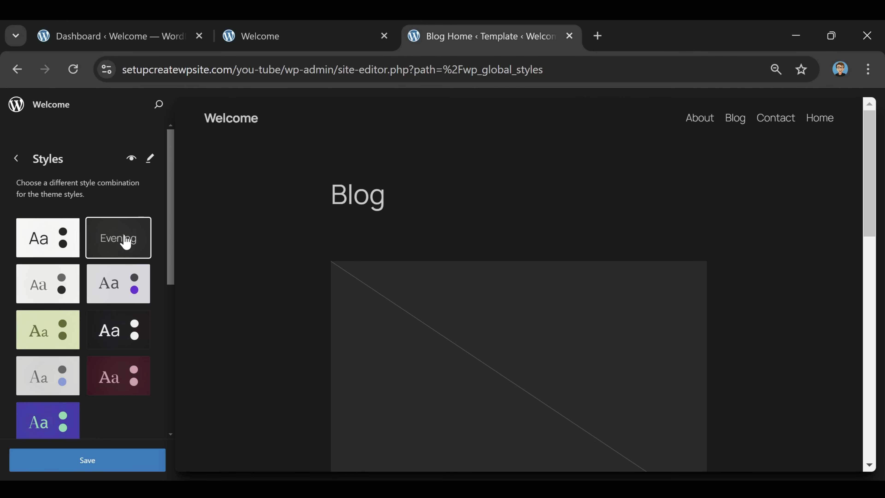
Step: Try out the theme's typography presets with the Evening style and select the fourth one, with serif headings and an uppercase site title
{"action": "scroll", "coordinate": [111, 278], "scroll_direction": "down", "scroll_amount": 3}
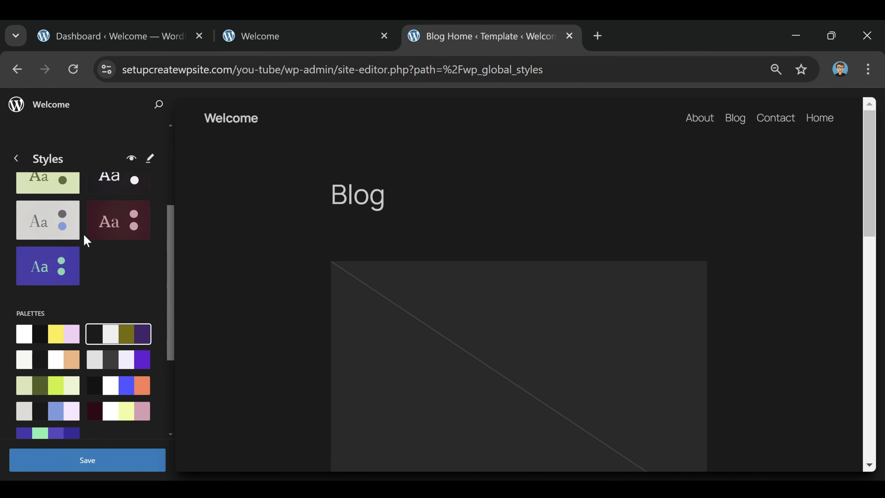
{"action": "scroll", "coordinate": [87, 240], "scroll_direction": "down", "scroll_amount": 4}
{"action": "scroll", "coordinate": [86, 280], "scroll_direction": "up", "scroll_amount": 2}
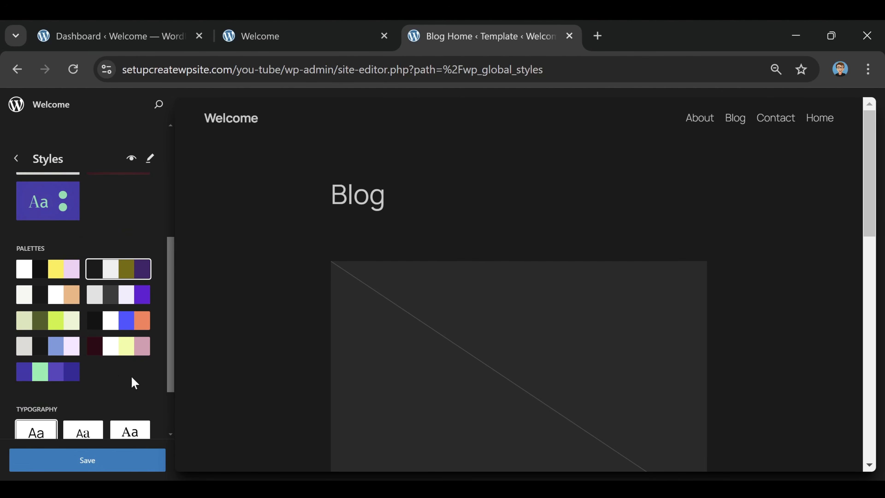
{"action": "scroll", "coordinate": [85, 282], "scroll_direction": "down", "scroll_amount": 2}
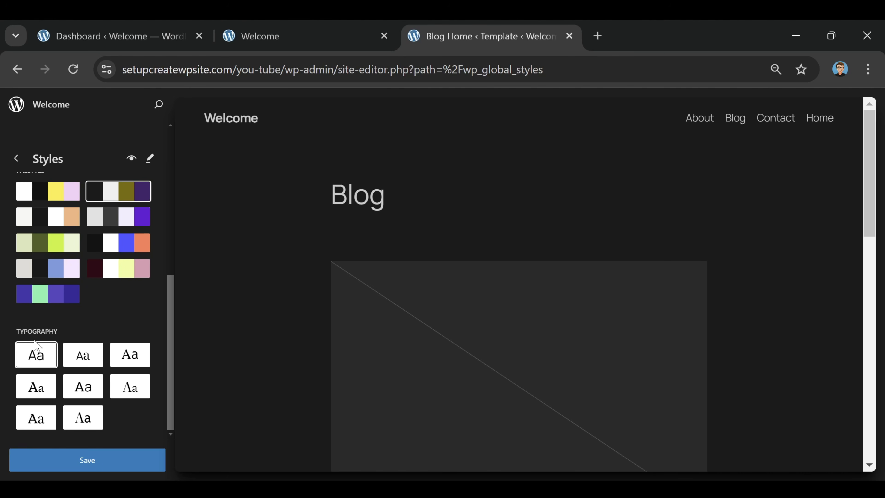
{"action": "scroll", "coordinate": [80, 364], "scroll_direction": "up", "scroll_amount": 7}
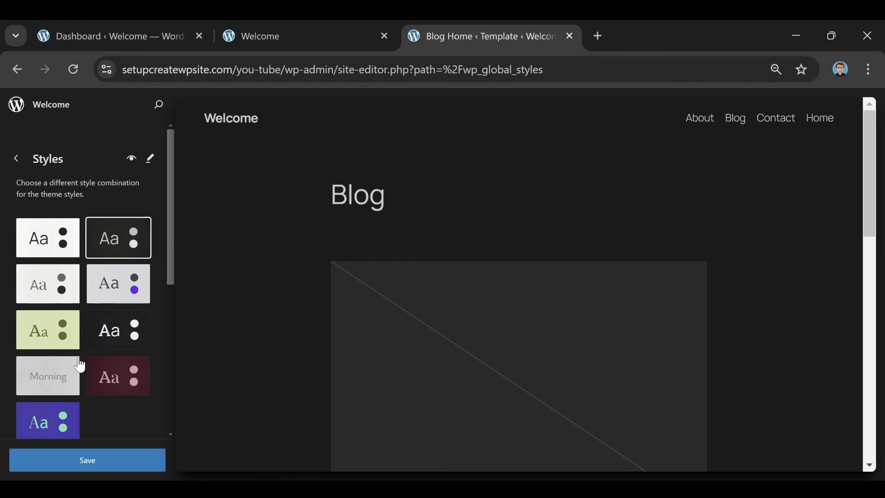
{"action": "scroll", "coordinate": [87, 333], "scroll_direction": "down", "scroll_amount": 7}
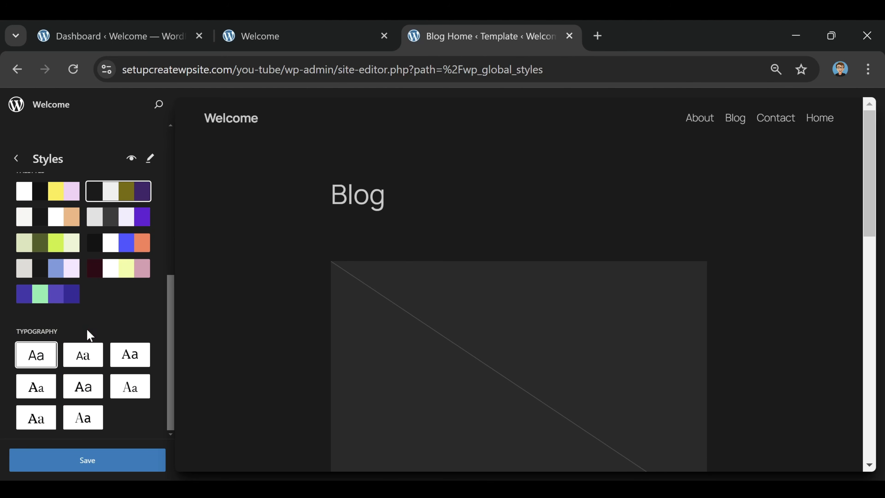
{"action": "left_click", "coordinate": [141, 359]}
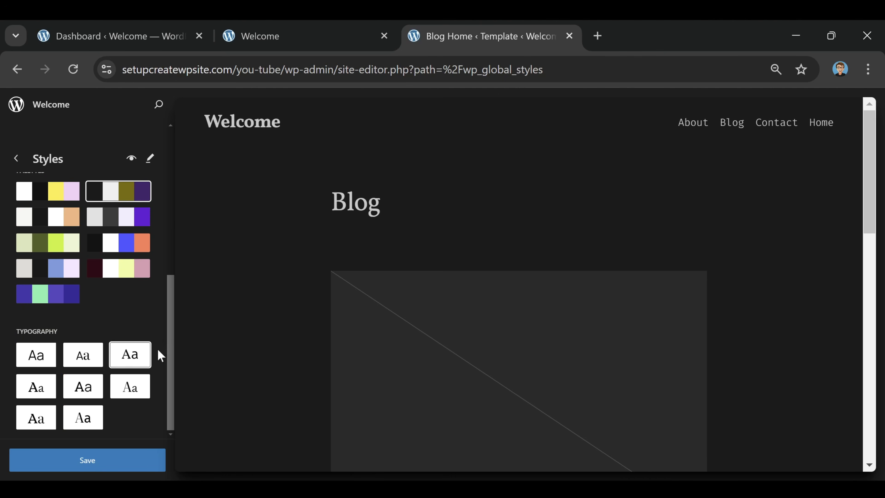
{"action": "left_click", "coordinate": [44, 386]}
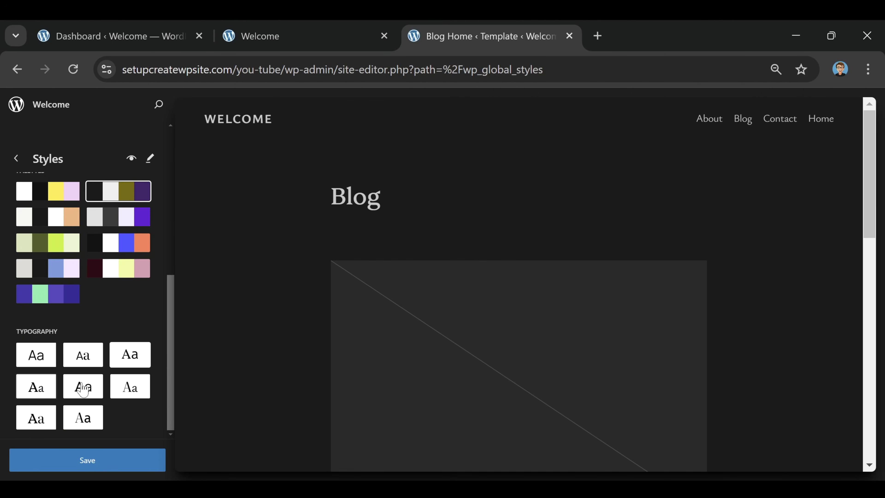
{"action": "left_click", "coordinate": [90, 389]}
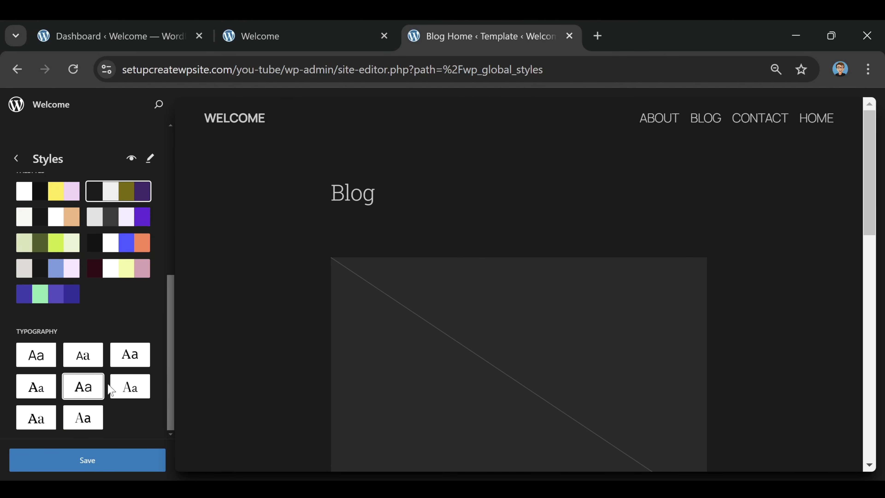
{"action": "left_click", "coordinate": [130, 388]}
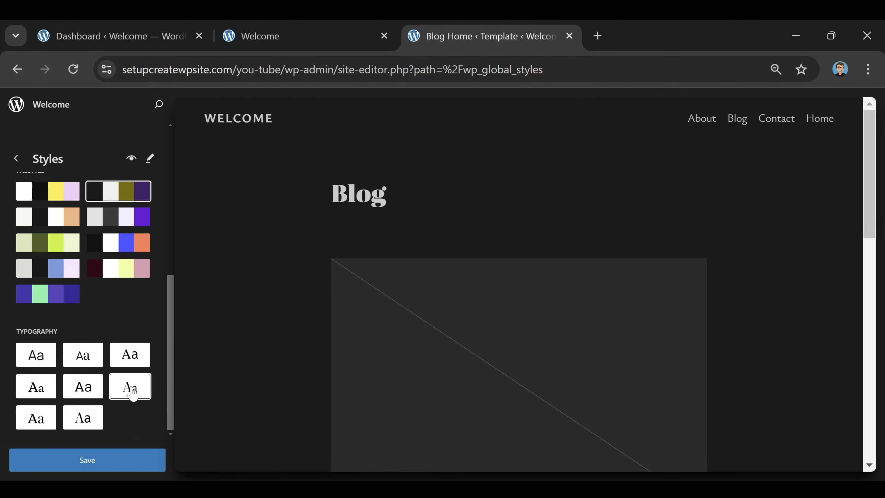
{"action": "left_click", "coordinate": [72, 426]}
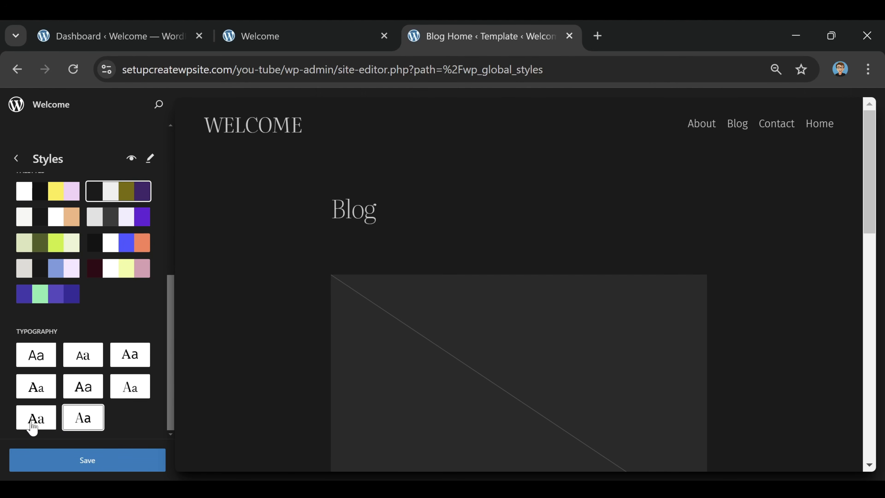
{"action": "left_click", "coordinate": [33, 427]}
{"action": "left_click", "coordinate": [91, 389]}
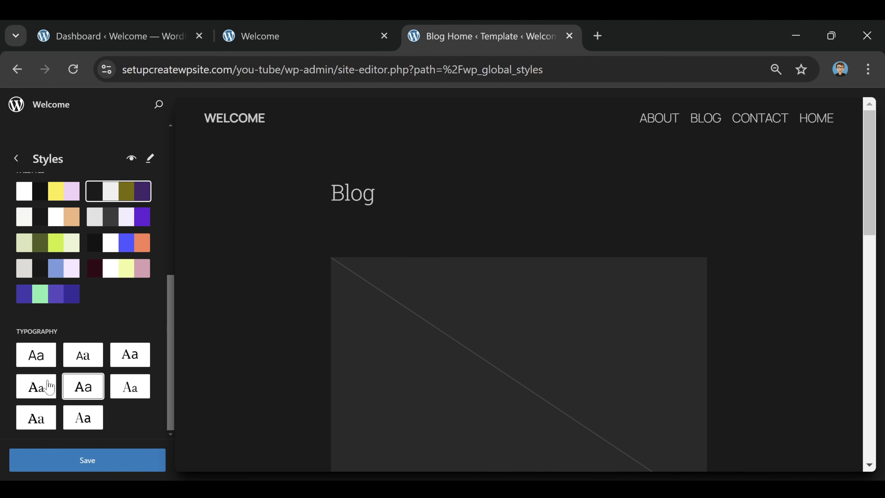
{"action": "left_click", "coordinate": [47, 387]}
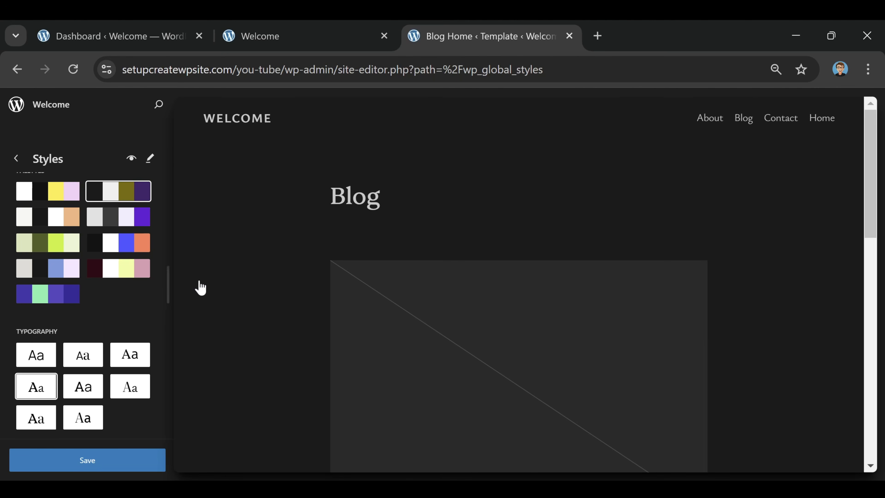
Step: Save the chosen styles, reload the live site and look over the restyled page down to its footer
{"action": "left_click", "coordinate": [95, 468]}
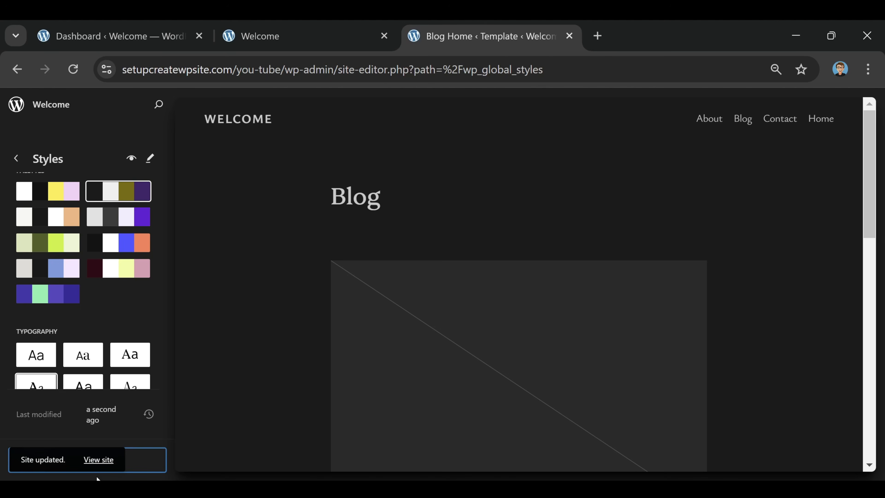
{"action": "left_click", "coordinate": [289, 36]}
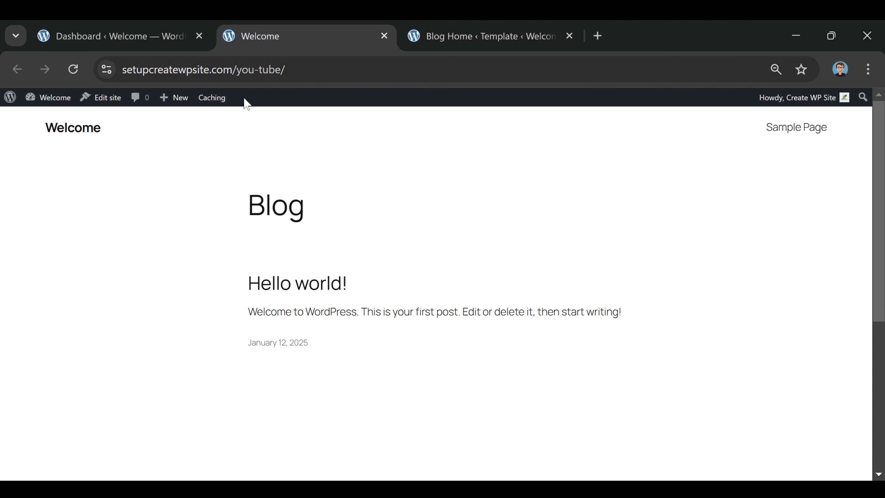
{"action": "left_click", "coordinate": [70, 73]}
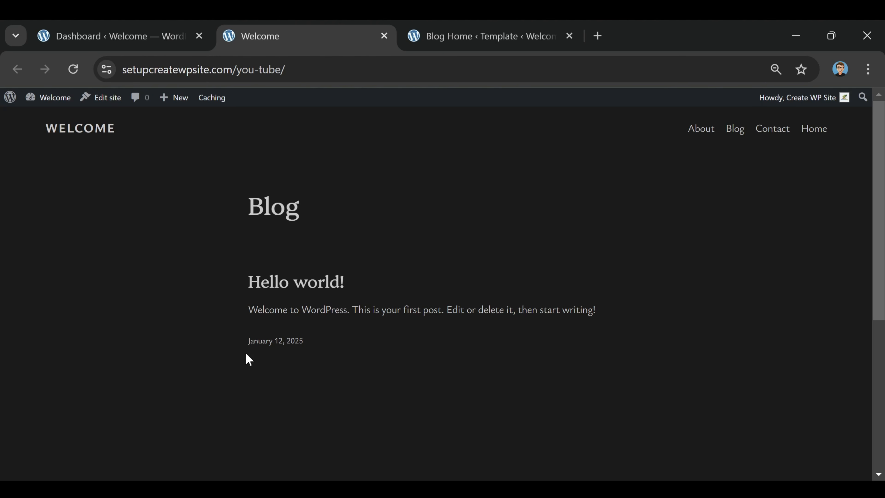
{"action": "scroll", "coordinate": [400, 212], "scroll_direction": "down", "scroll_amount": 6}
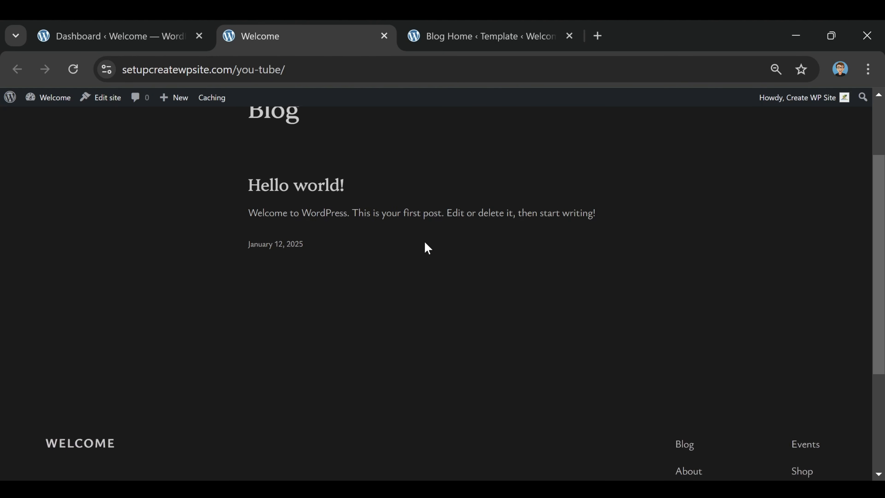
{"action": "scroll", "coordinate": [433, 257], "scroll_direction": "up", "scroll_amount": 6}
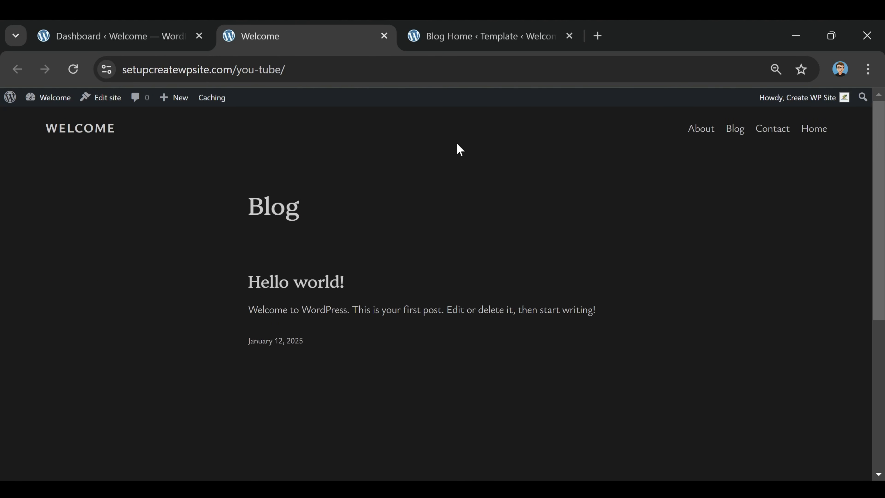
Step: Replace the site title in the Blog Home template's header with "Digital Traffic Lab" and save the change
{"action": "key", "text": "ctrl+Tab"}
{"action": "left_click", "coordinate": [67, 151]}
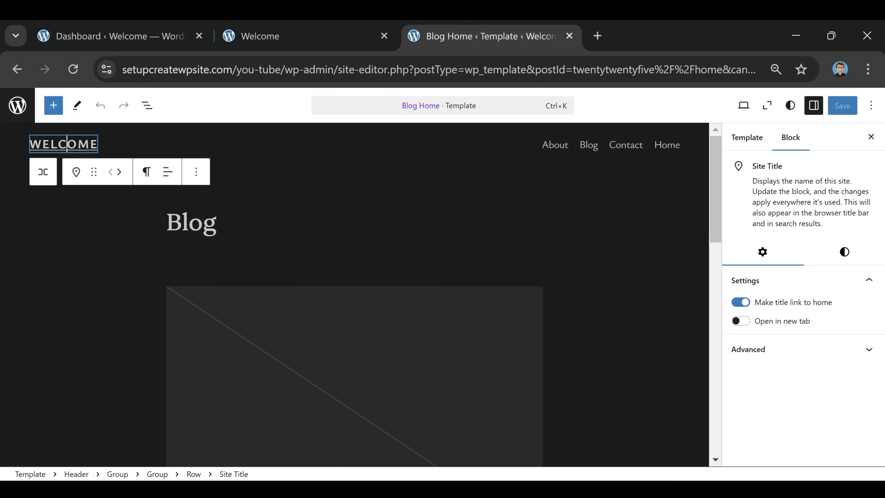
{"action": "left_click", "coordinate": [66, 144]}
{"action": "key", "text": "Right"}
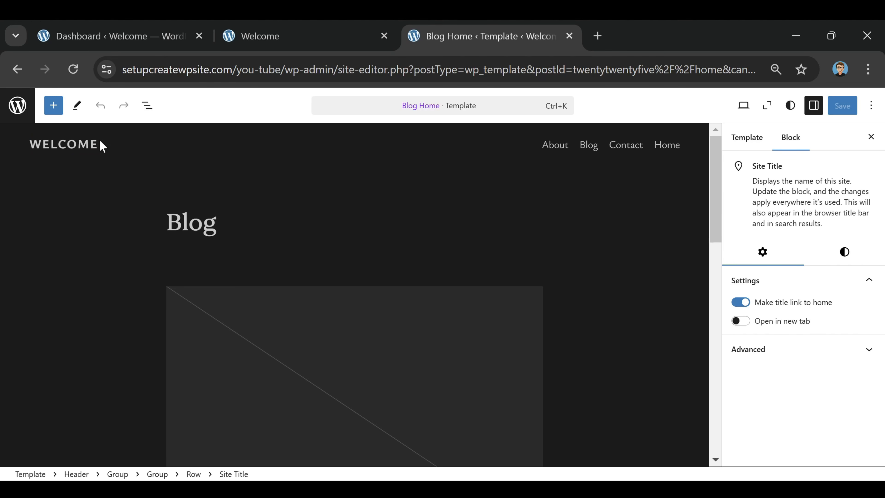
{"action": "key", "text": "BackSpace"}
{"action": "key", "text": "BackSpace"}
{"action": "key", "text": "BackSpace"}
{"action": "key", "text": "BackSpace"}
{"action": "key", "text": "BackSpace"}
{"action": "key", "text": "BackSpace"}
{"action": "key", "text": "BackSpace"}
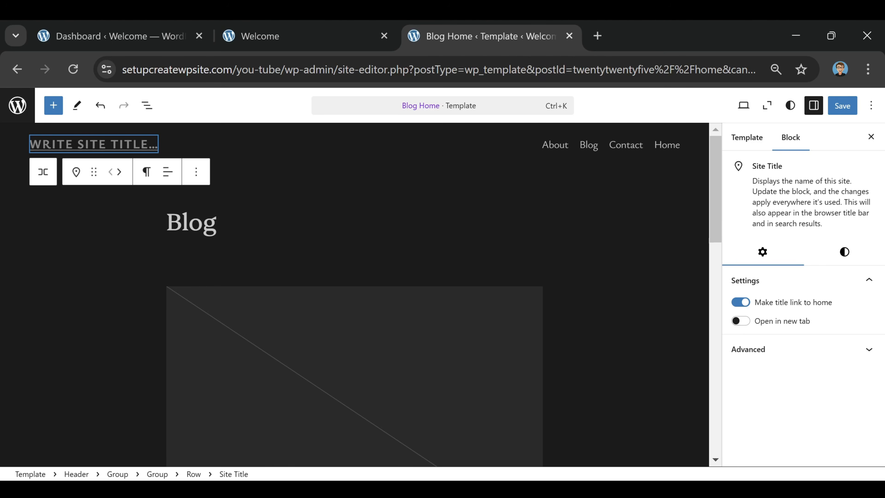
{"action": "type", "text": "DIGITAL TRAFFIC LAB"}
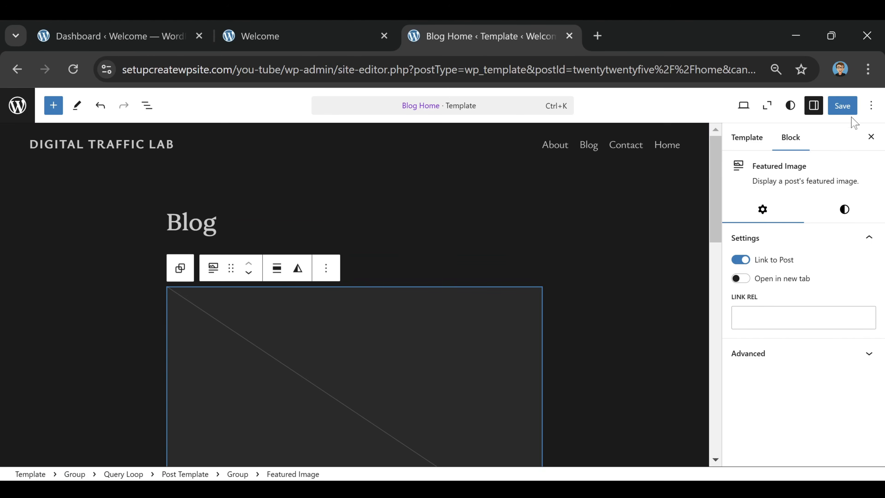
{"action": "left_click", "coordinate": [841, 112]}
{"action": "left_click", "coordinate": [840, 111]}
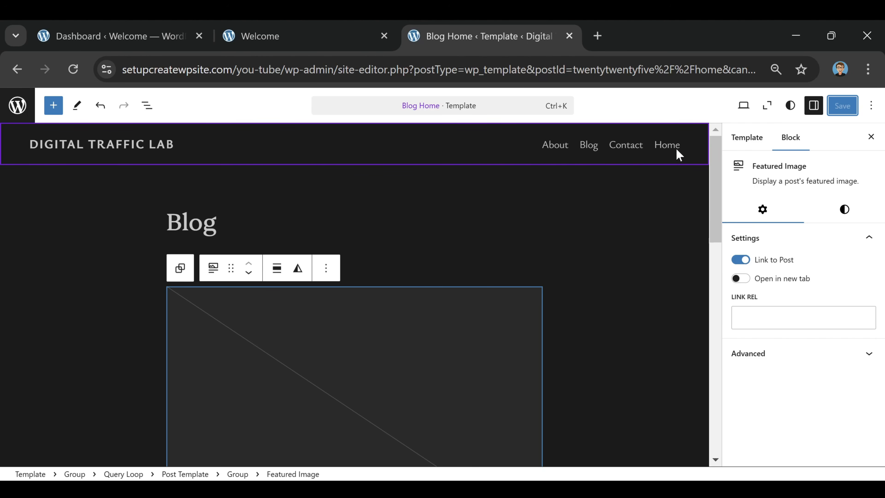
Step: Make the header navigation's page list editable and move Home to the first place in the menu
{"action": "left_click", "coordinate": [450, 141]}
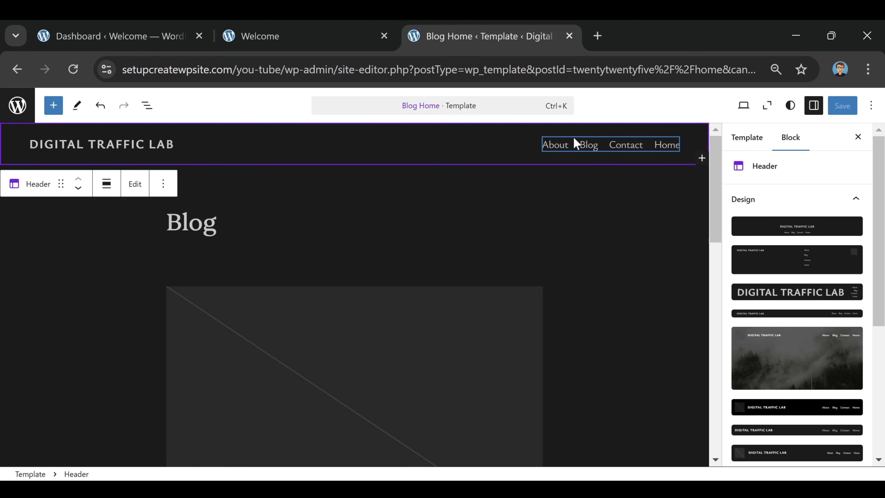
{"action": "left_click", "coordinate": [573, 142]}
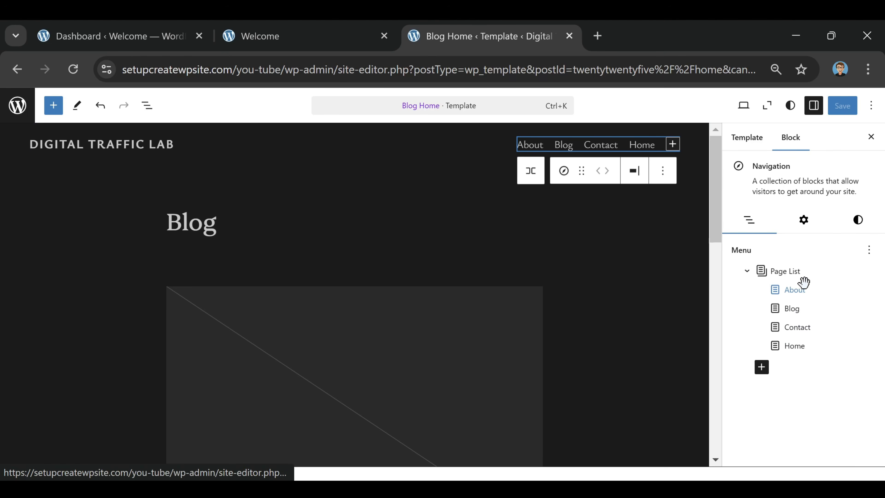
{"action": "left_click", "coordinate": [792, 346]}
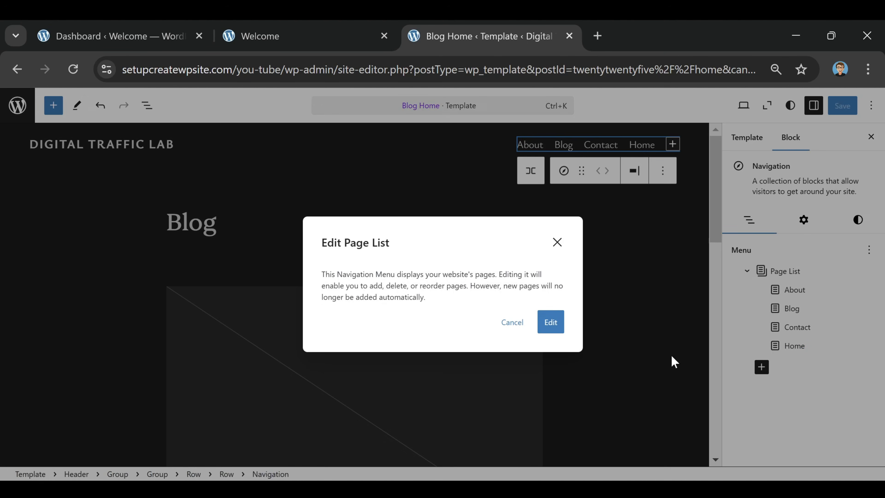
{"action": "left_click", "coordinate": [550, 322]}
{"action": "left_click_drag", "start_coordinate": [782, 327], "coordinate": [754, 269]}
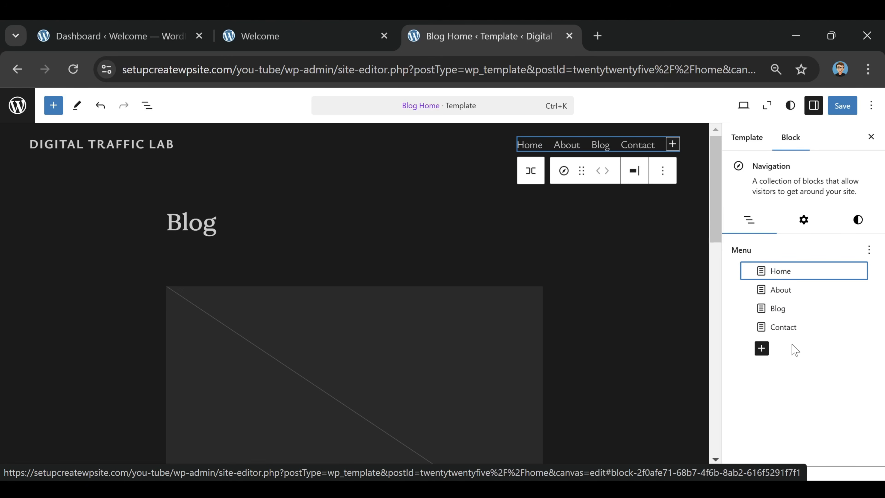
Step: Move Blog ahead of About in the navigation menu, save the site and reload the live site
{"action": "left_click", "coordinate": [777, 308]}
{"action": "left_click_drag", "start_coordinate": [777, 308], "coordinate": [774, 290]}
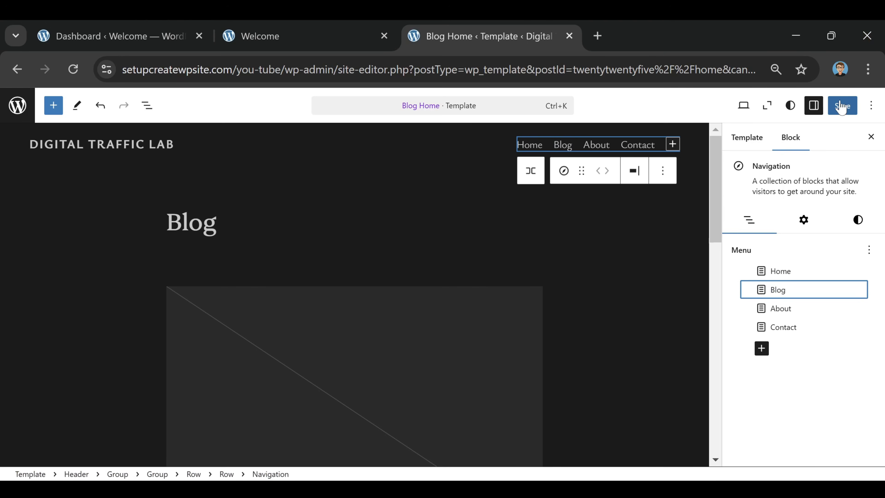
{"action": "left_click", "coordinate": [842, 106]}
{"action": "left_click", "coordinate": [840, 105]}
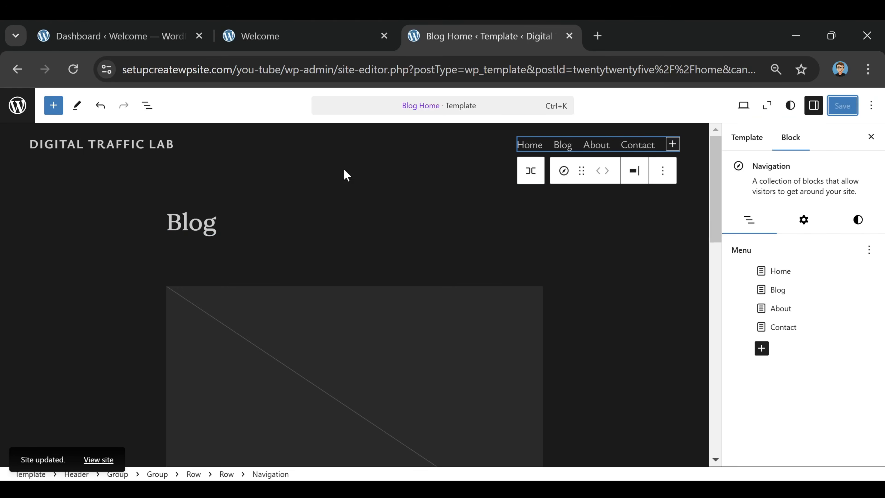
{"action": "left_click", "coordinate": [283, 28]}
{"action": "left_click", "coordinate": [75, 74]}
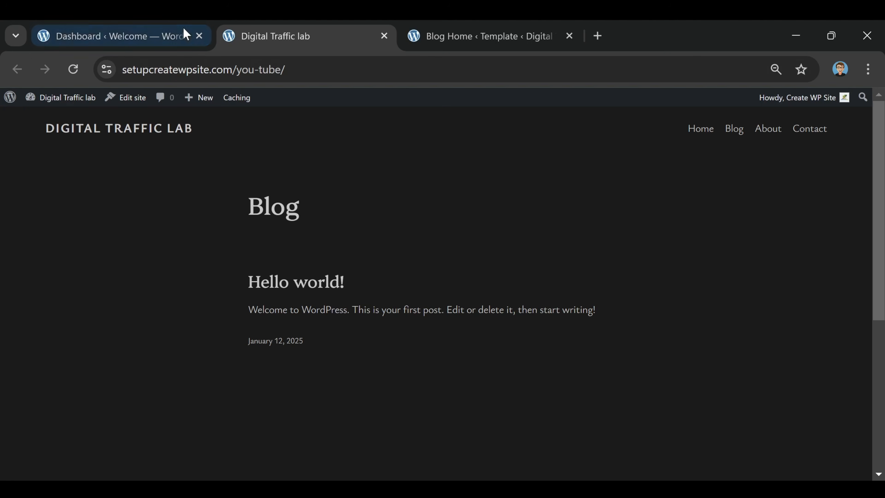
Step: In the dashboard's Reading settings, display a static page with Home as homepage and Blog as posts page, and save the changes
{"action": "left_click", "coordinate": [80, 38]}
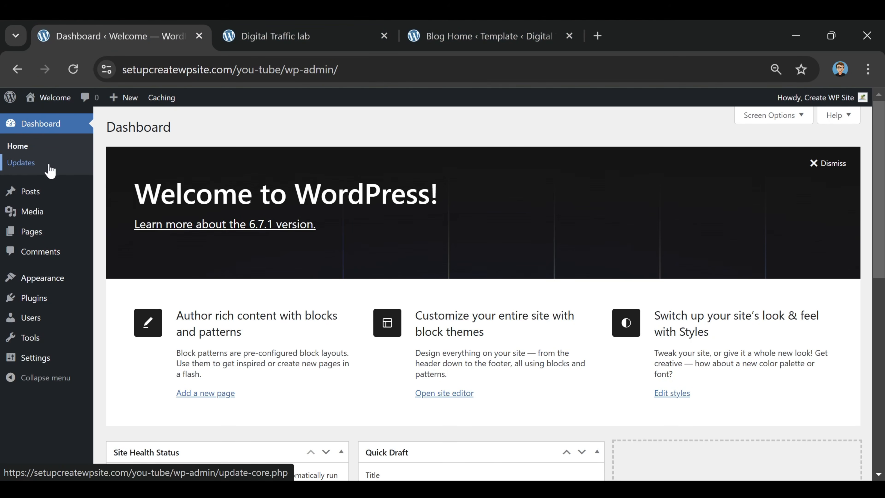
{"action": "mouse_move", "coordinate": [40, 241]}
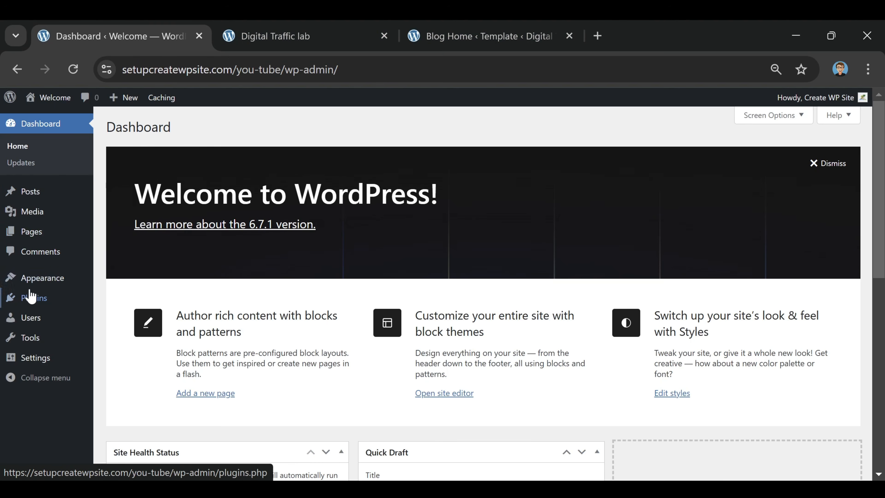
{"action": "mouse_move", "coordinate": [16, 364]}
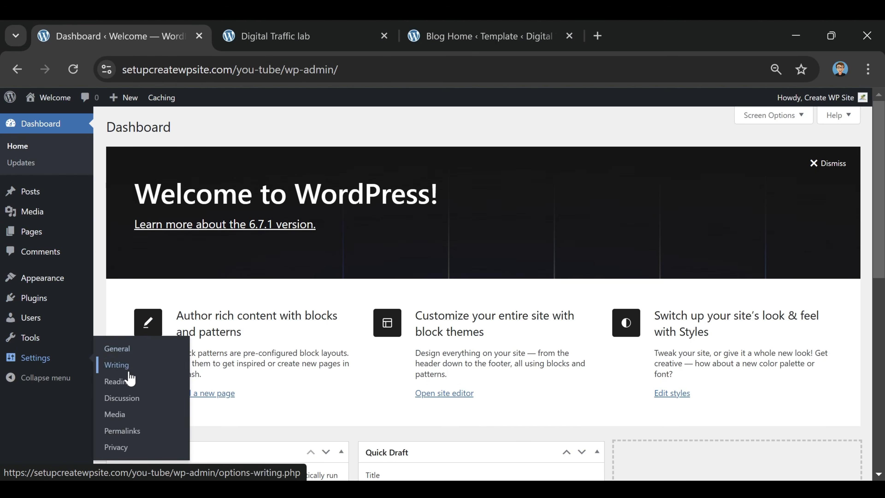
{"action": "left_click", "coordinate": [118, 381]}
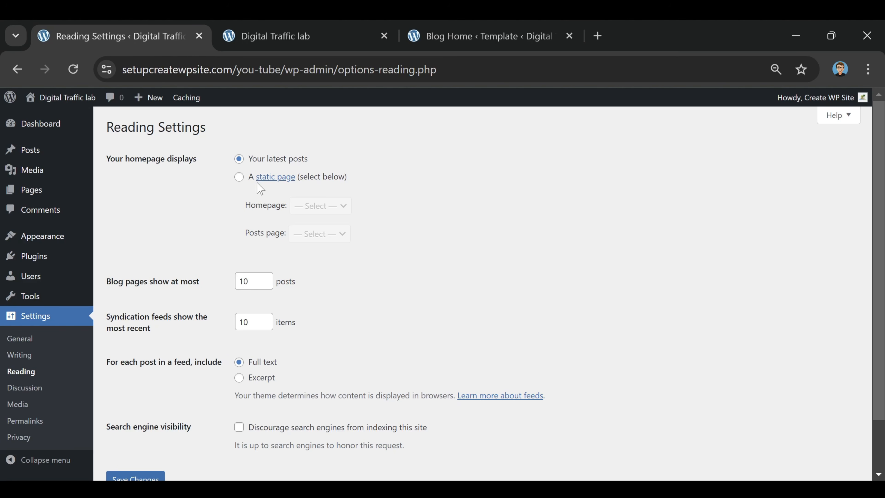
{"action": "left_click", "coordinate": [239, 177]}
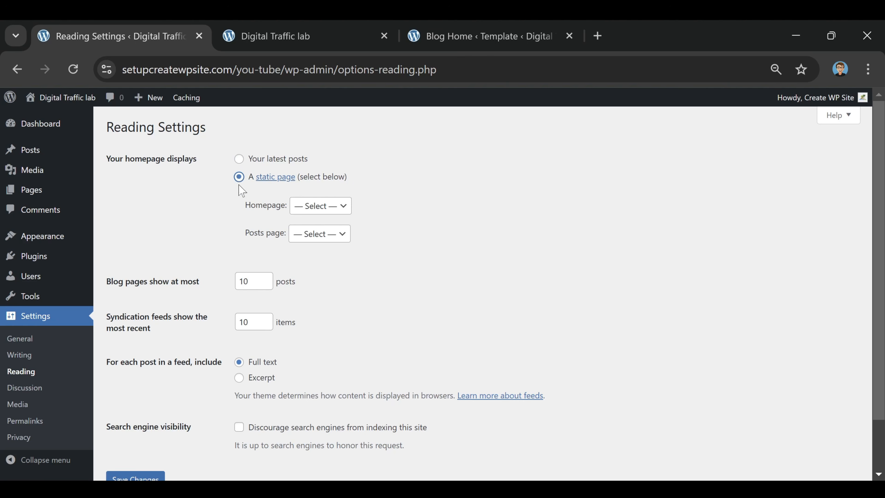
{"action": "left_click", "coordinate": [337, 211]}
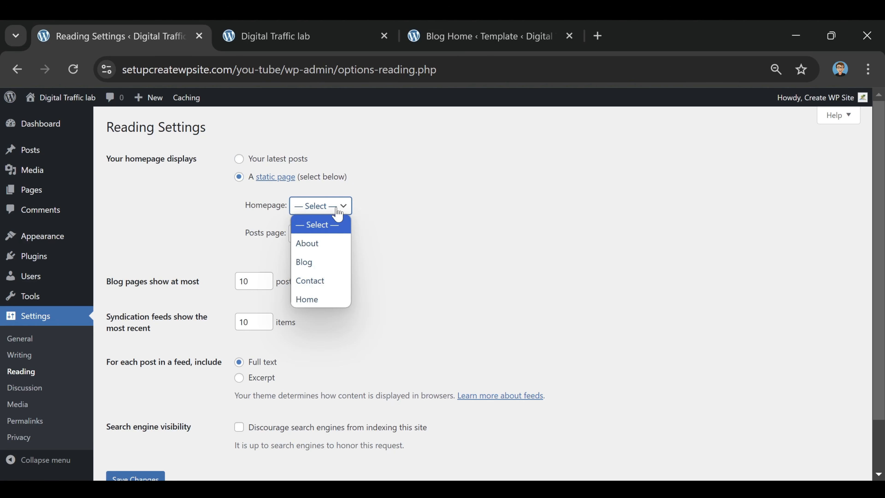
{"action": "left_click", "coordinate": [322, 298]}
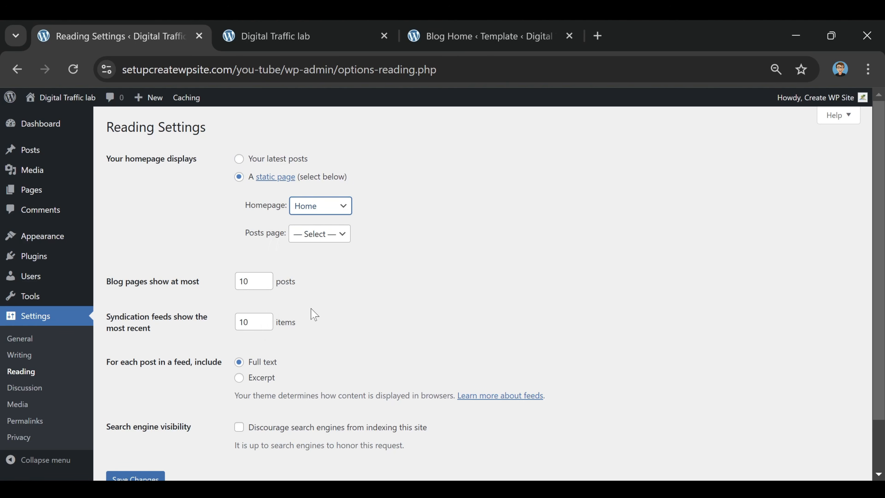
{"action": "left_click", "coordinate": [302, 236]}
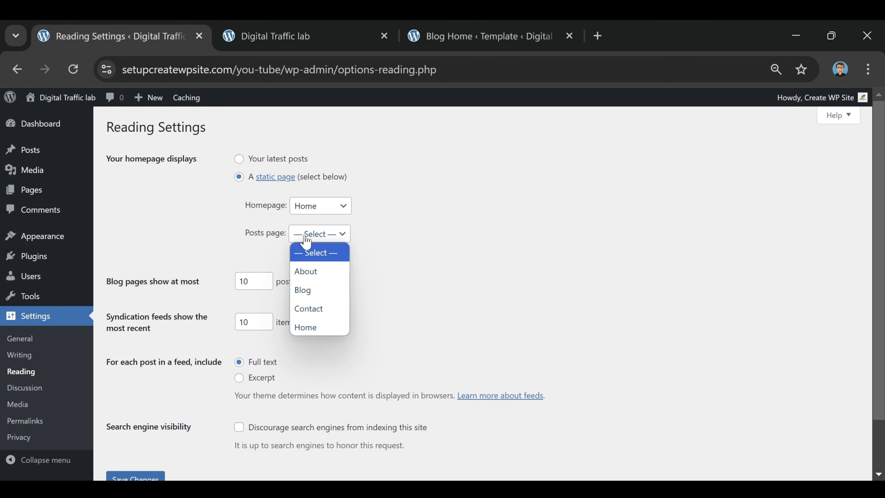
{"action": "left_click", "coordinate": [328, 292]}
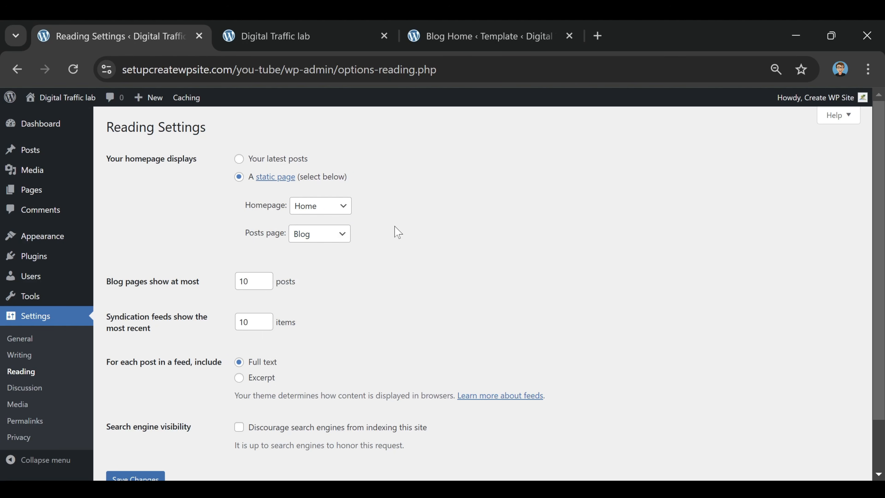
{"action": "scroll", "coordinate": [395, 233], "scroll_direction": "down", "scroll_amount": 2}
{"action": "left_click", "coordinate": [141, 426]}
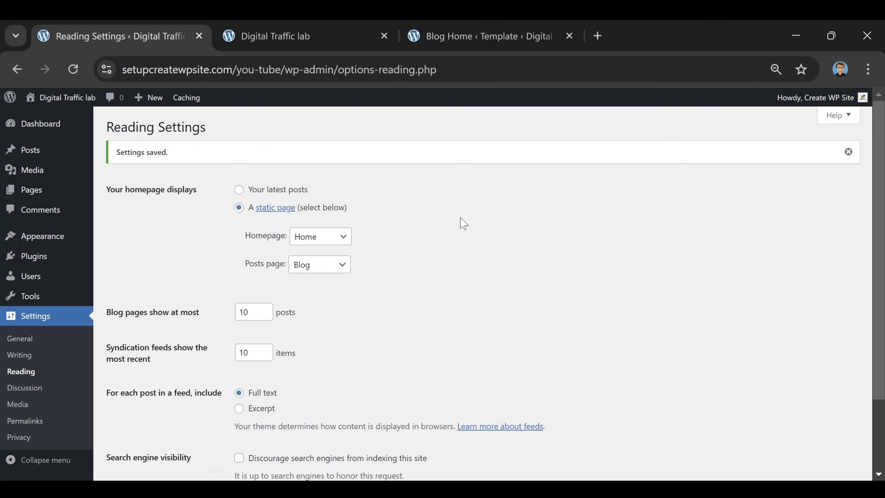
Step: View the live homepage, close the old site editor tab and open the site editor for the homepage in a new tab
{"action": "left_click", "coordinate": [324, 35]}
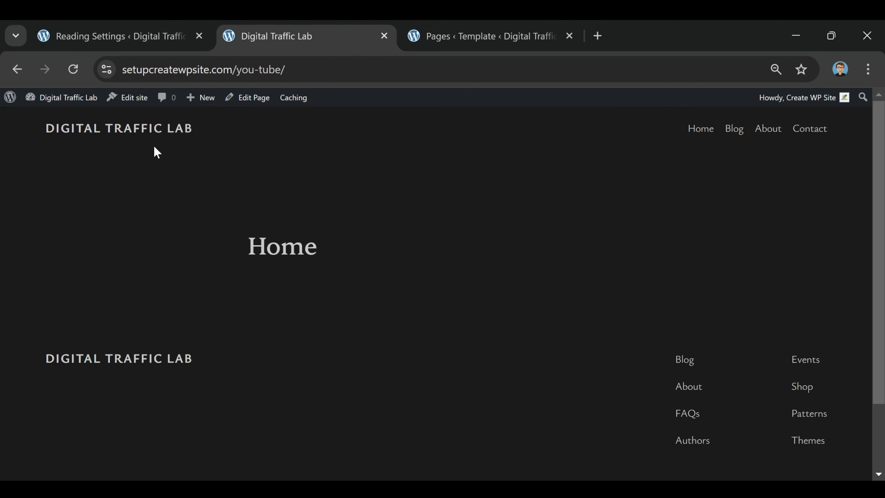
{"action": "left_click", "coordinate": [574, 35]}
{"action": "right_click", "coordinate": [144, 95]}
{"action": "left_click", "coordinate": [208, 115]}
{"action": "left_click", "coordinate": [491, 37]}
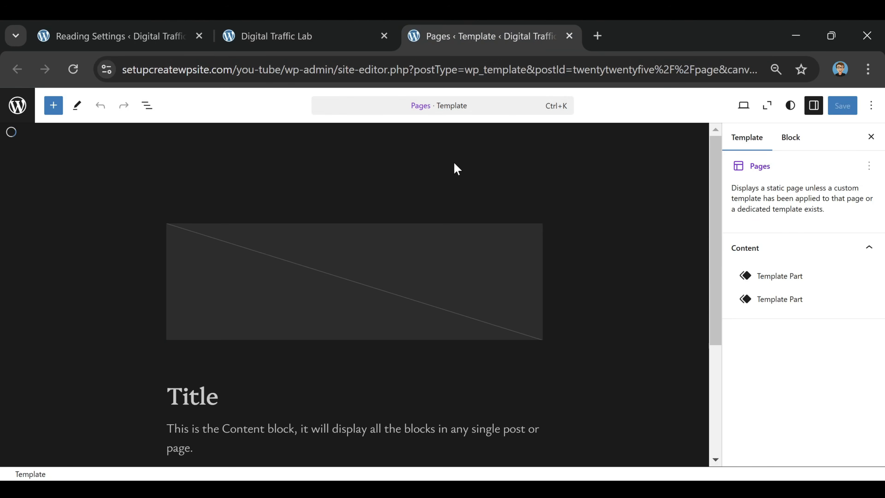
Step: Add a new Front Page template from the site editor's template list and dismiss the pattern choices
{"action": "left_click", "coordinate": [17, 107]}
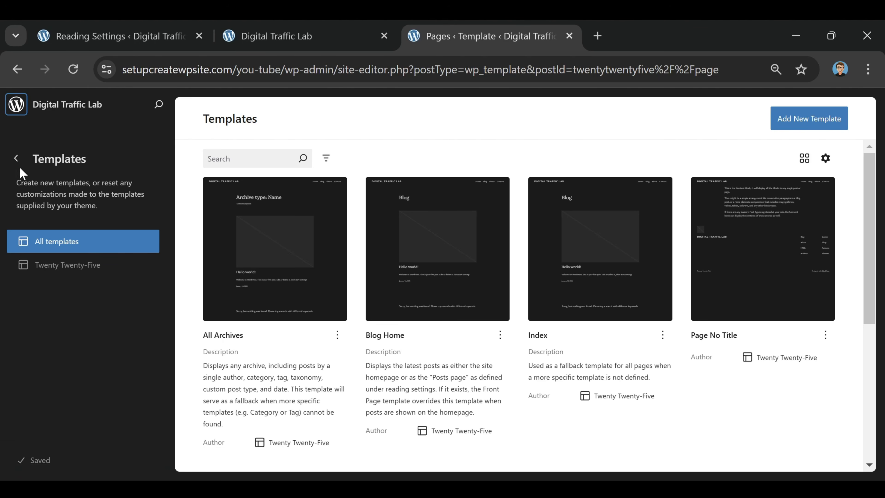
{"action": "left_click", "coordinate": [16, 159]}
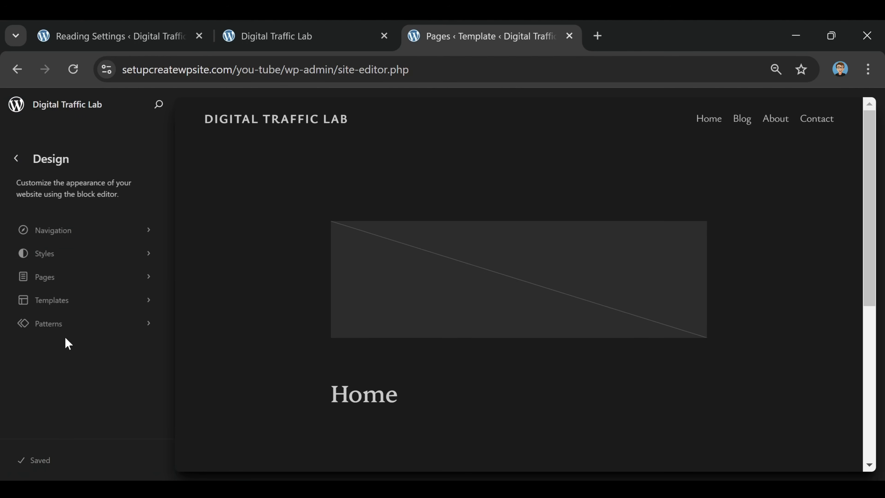
{"action": "left_click", "coordinate": [63, 301]}
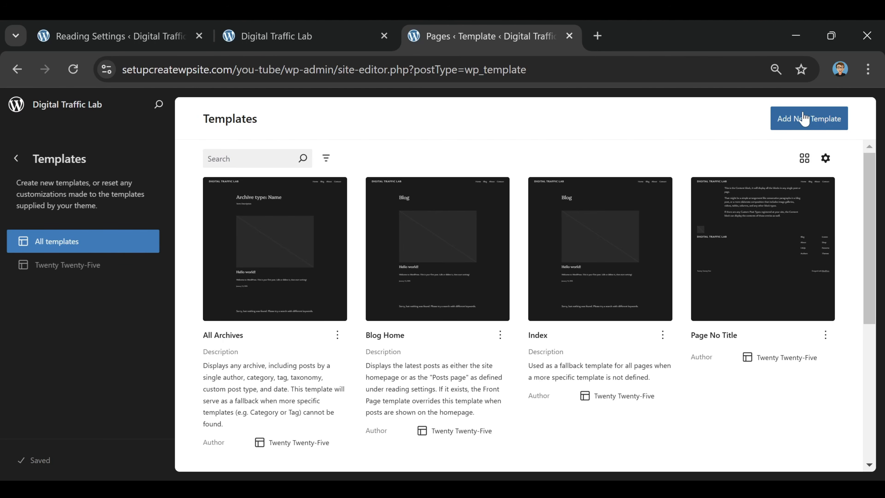
{"action": "left_click", "coordinate": [817, 126]}
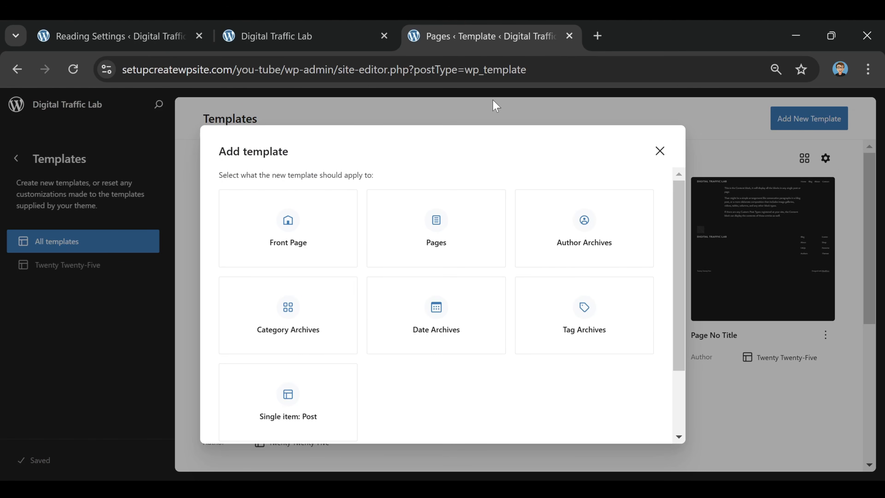
{"action": "left_click", "coordinate": [286, 232]}
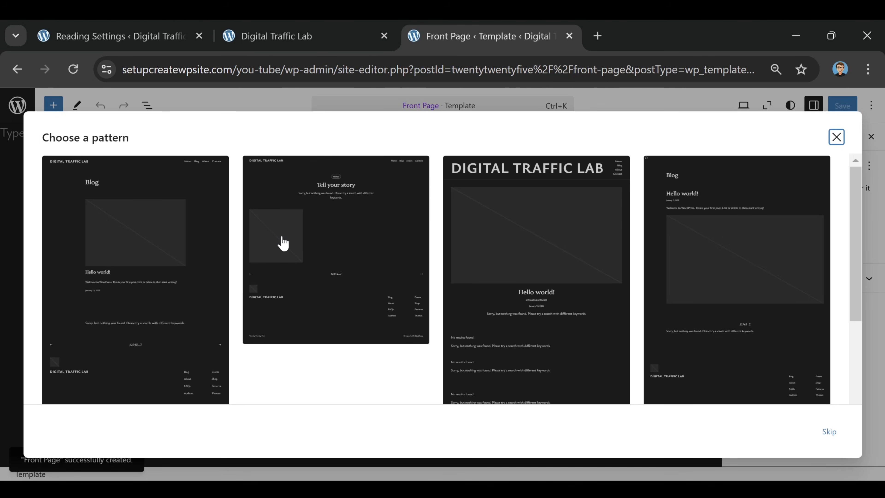
{"action": "left_click", "coordinate": [836, 137]}
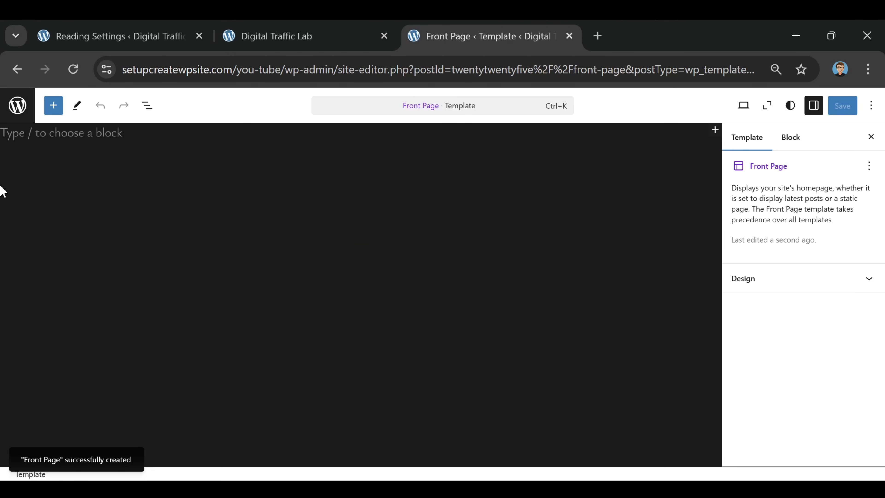
Step: Insert the Header template part as the first block of the empty Front Page template
{"action": "left_click", "coordinate": [61, 133]}
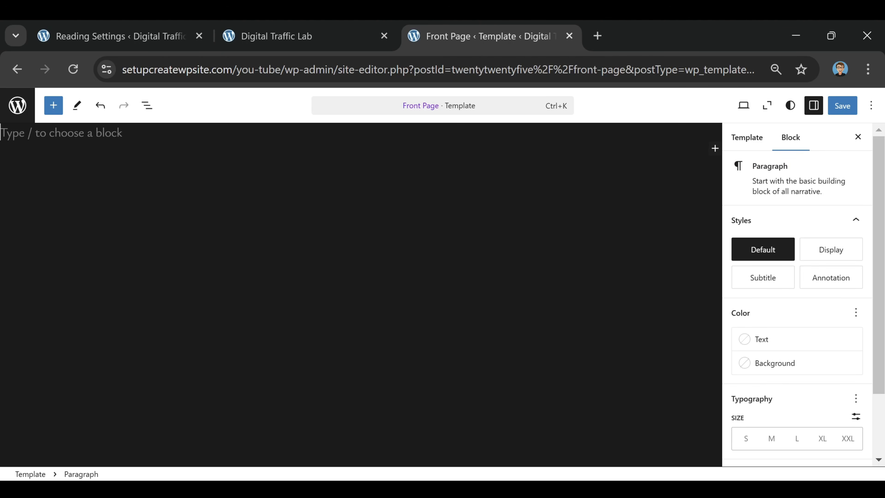
{"action": "type", "text": "/header"}
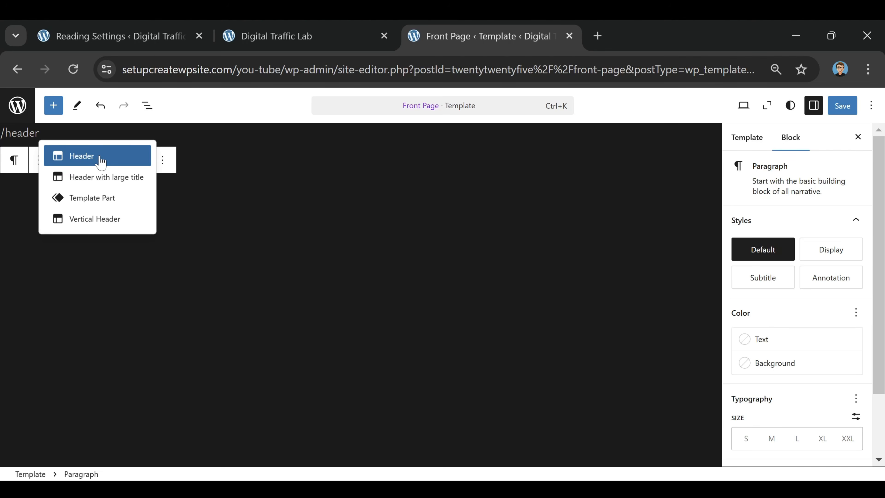
{"action": "left_click", "coordinate": [81, 162]}
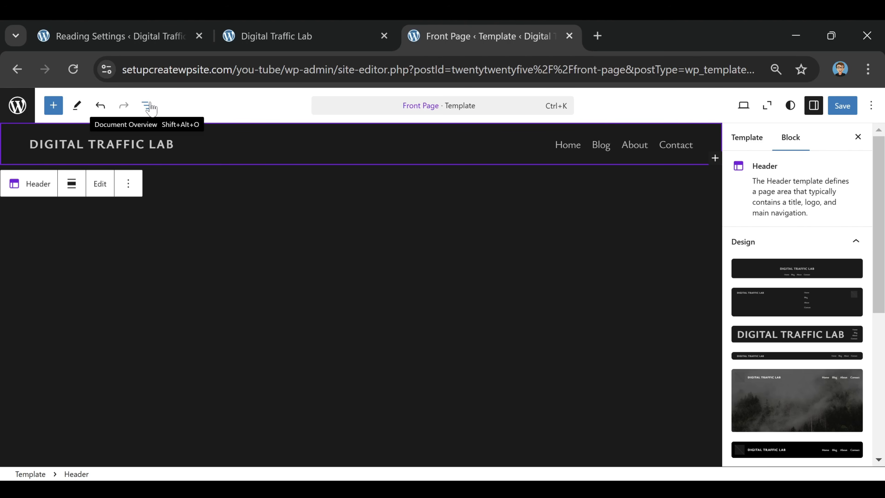
Step: Show the template's list view and add the Footer template part after the Header
{"action": "left_click", "coordinate": [147, 112]}
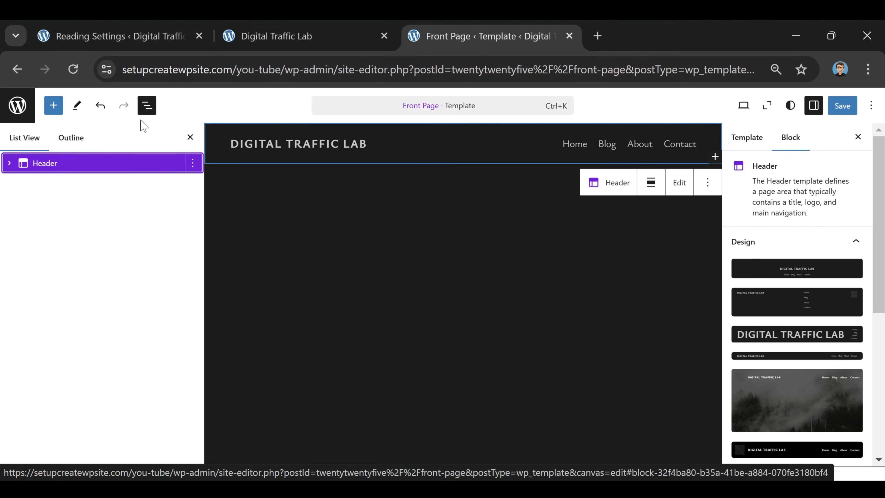
{"action": "left_click", "coordinate": [9, 163]}
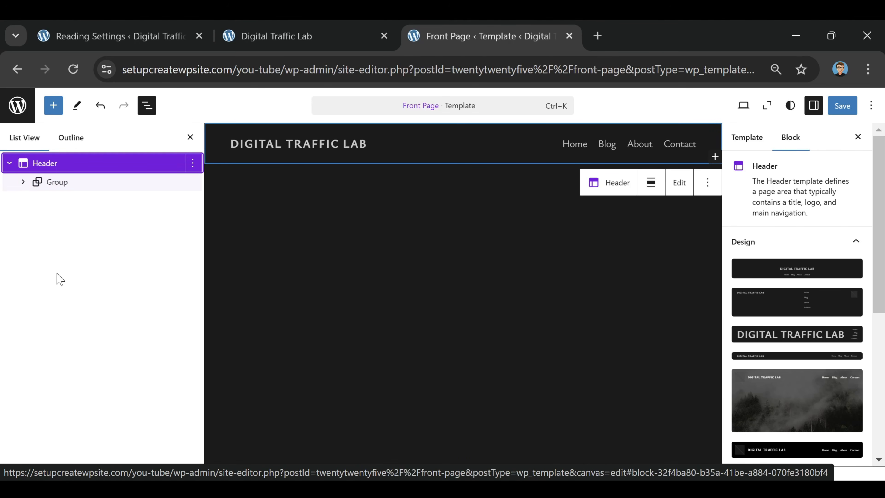
{"action": "left_click", "coordinate": [193, 163]}
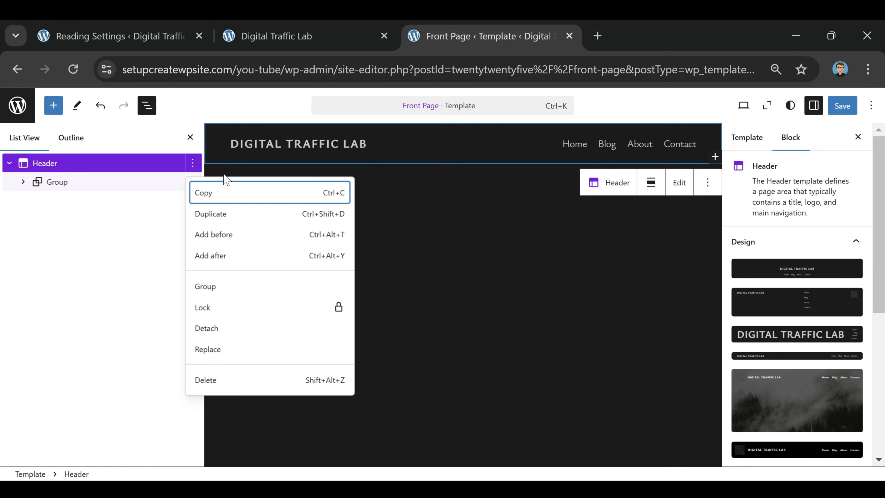
{"action": "left_click", "coordinate": [214, 258]}
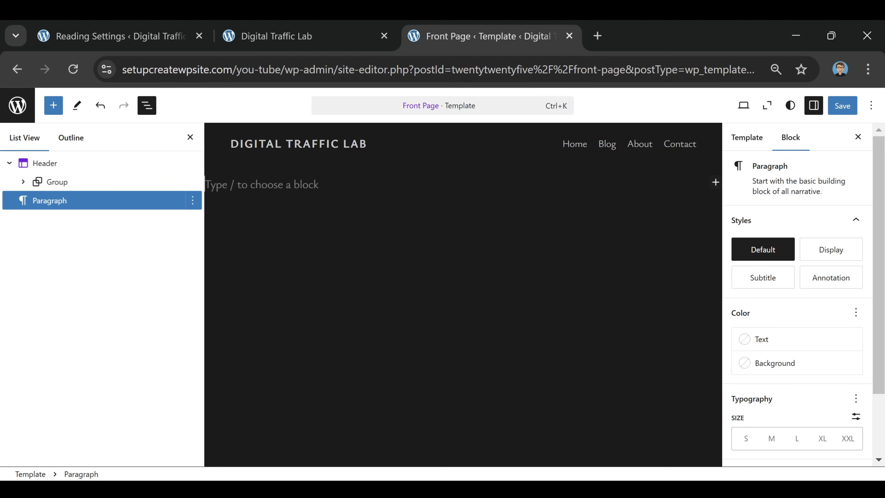
{"action": "type", "text": "/footer"}
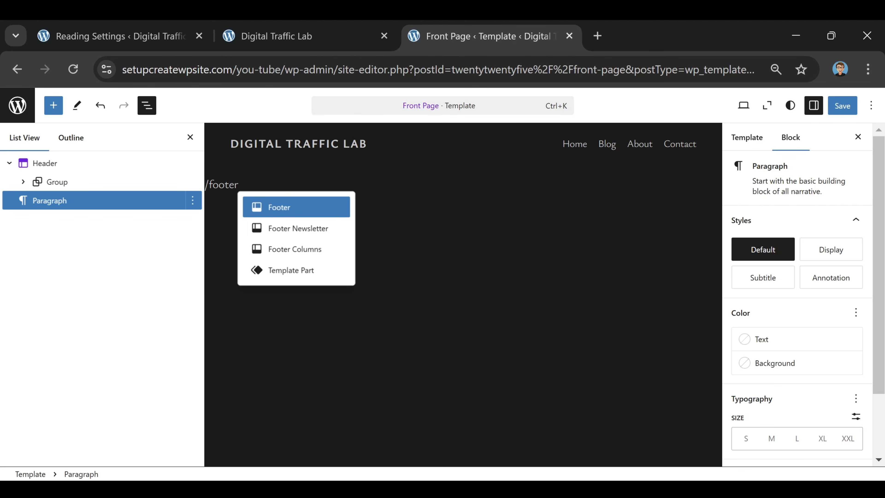
{"action": "left_click", "coordinate": [278, 215]}
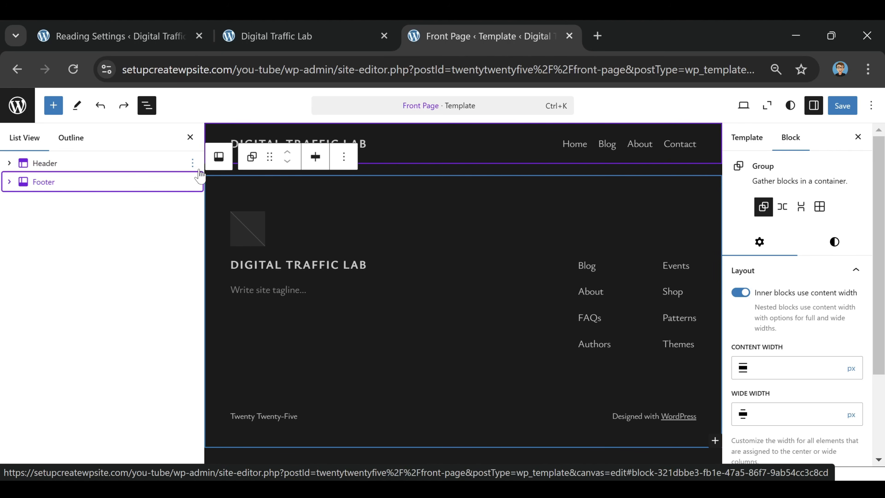
Step: Add a Group block between the Header and Footer, using the single-container Group layout
{"action": "left_click", "coordinate": [192, 164]}
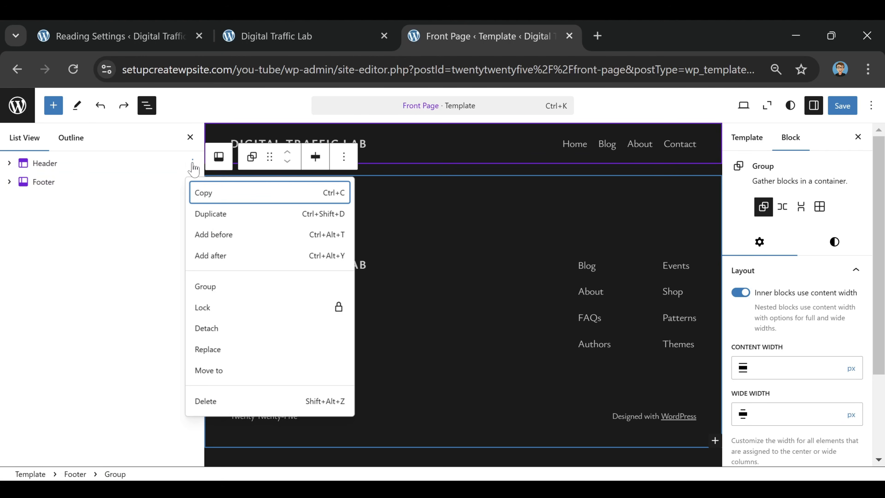
{"action": "left_click", "coordinate": [248, 256]}
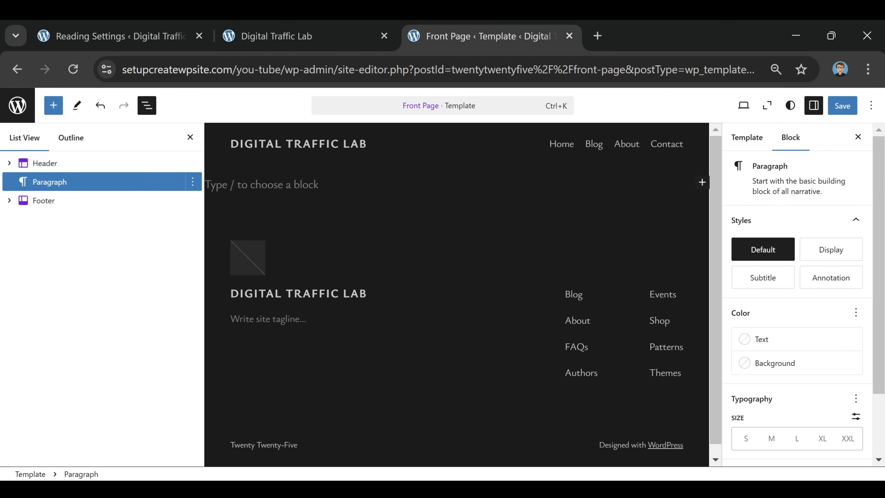
{"action": "type", "text": "/gro"}
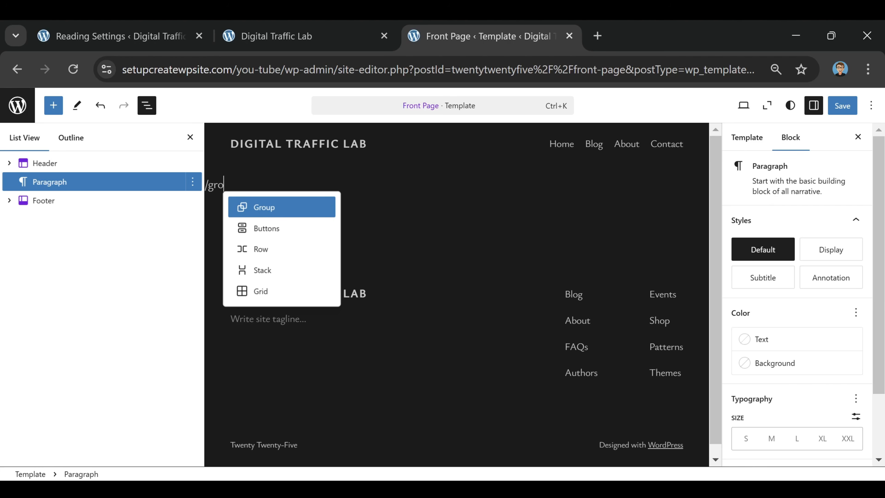
{"action": "type", "text": "up"}
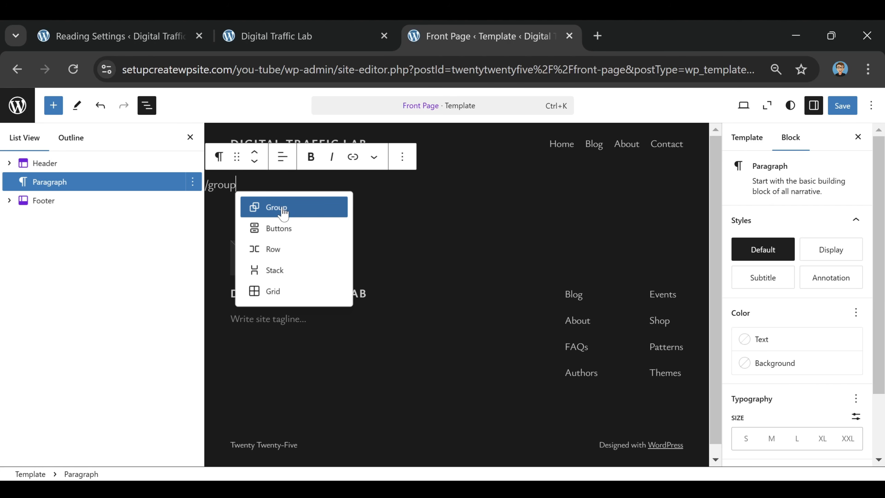
{"action": "left_click", "coordinate": [274, 209]}
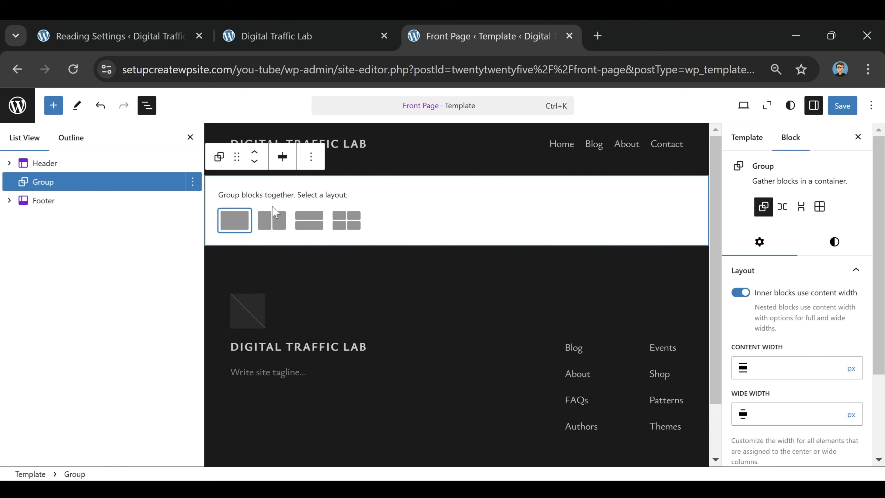
{"action": "left_click", "coordinate": [234, 220]}
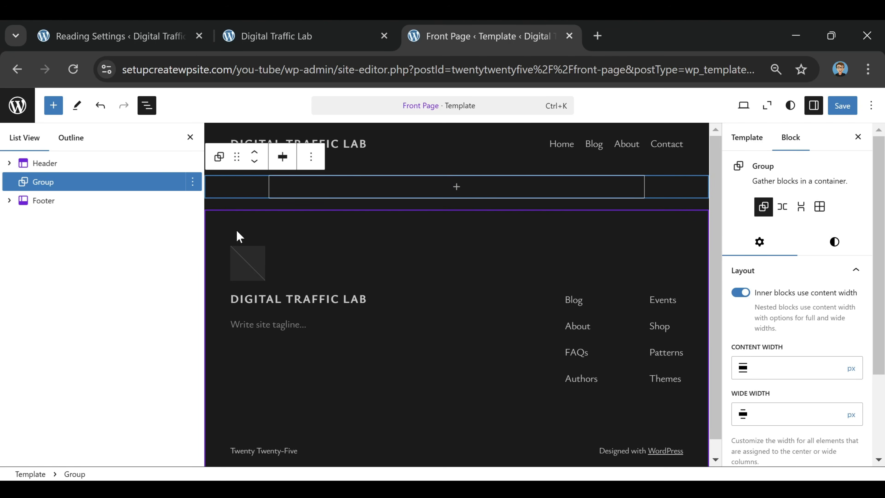
Step: Nest a second single-container Group inside the new group and insert a Content block in it
{"action": "left_click", "coordinate": [456, 188]}
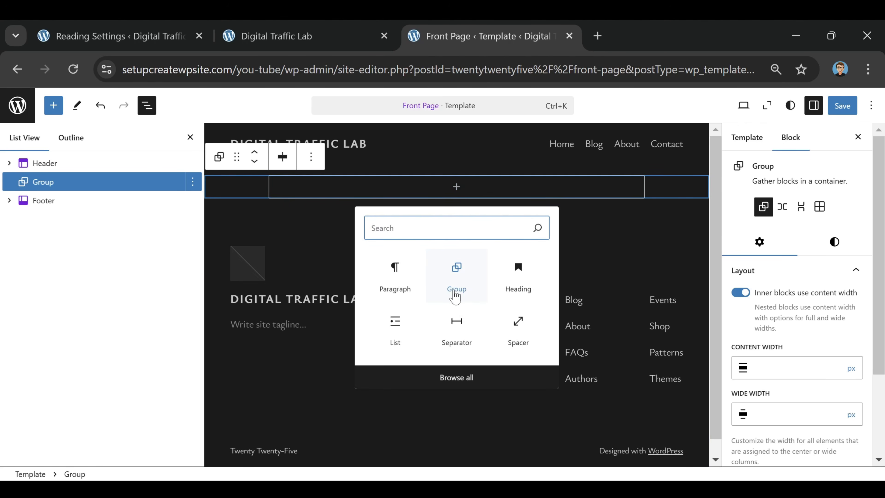
{"action": "left_click", "coordinate": [460, 276]}
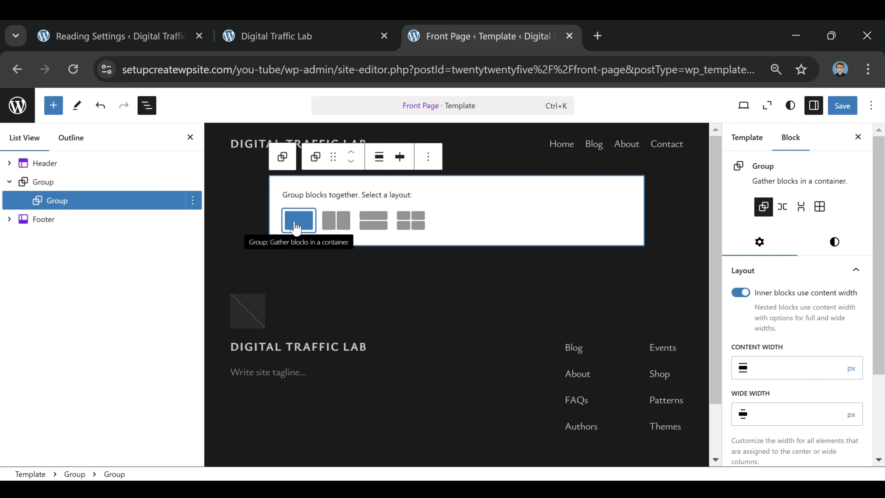
{"action": "left_click", "coordinate": [295, 227]}
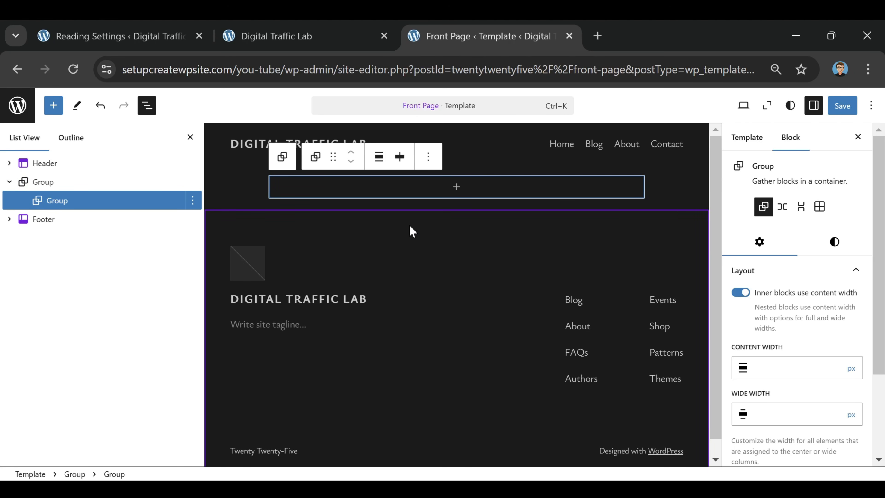
{"action": "left_click", "coordinate": [457, 188]}
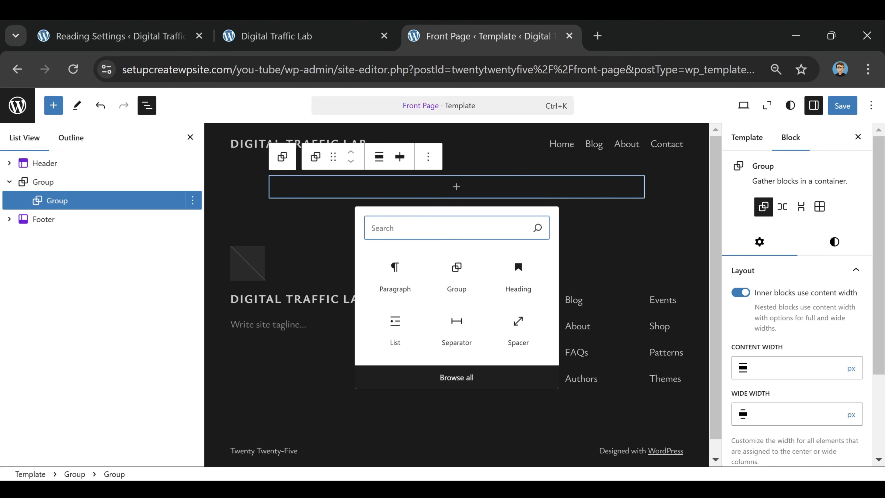
{"action": "type", "text": "content"}
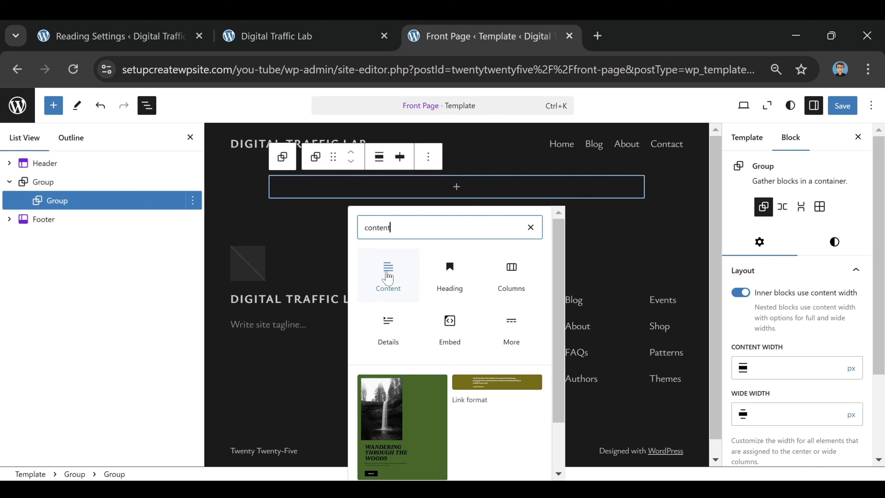
{"action": "left_click", "coordinate": [388, 278]}
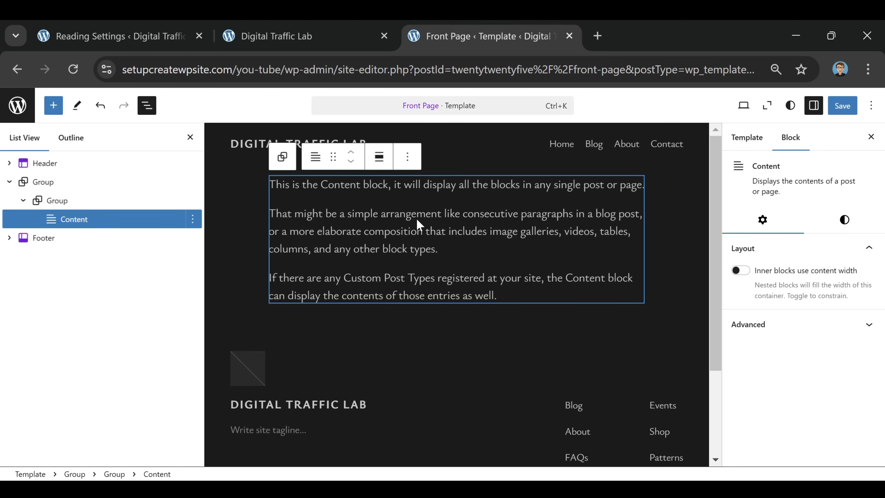
Step: Set both the inner Group and its Content block to Wide width alignment
{"action": "left_click", "coordinate": [81, 201]}
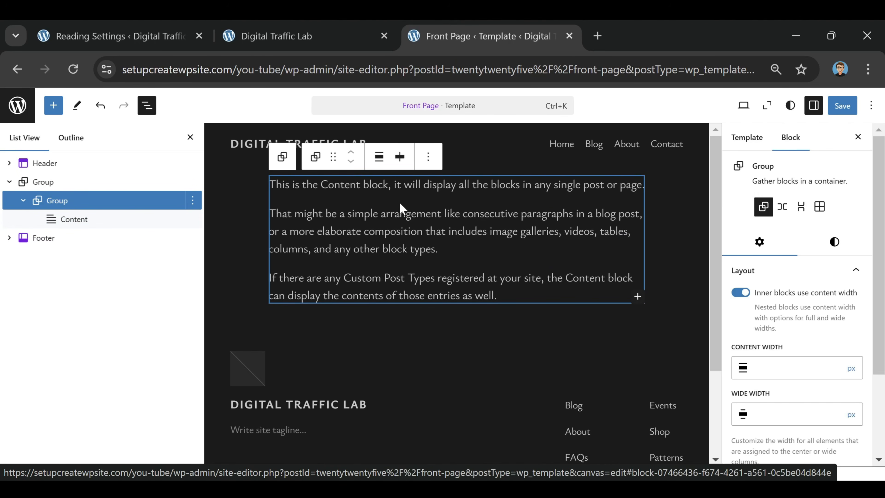
{"action": "left_click", "coordinate": [379, 160]}
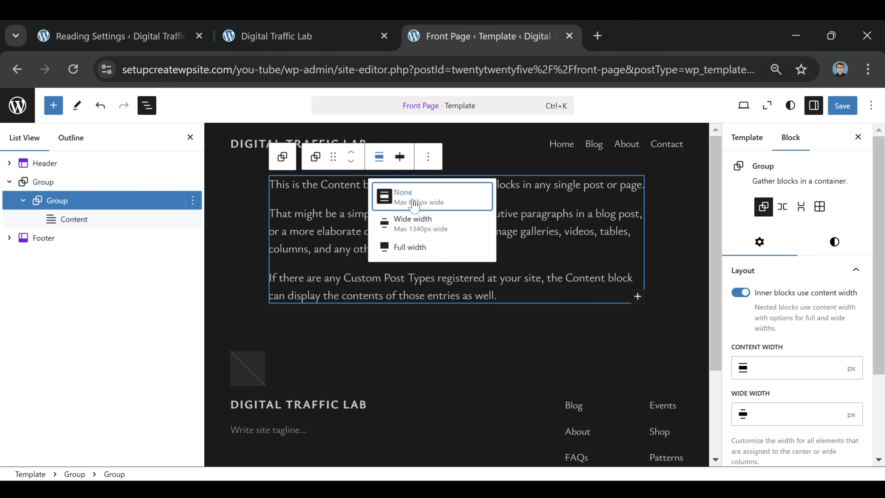
{"action": "left_click", "coordinate": [411, 220]}
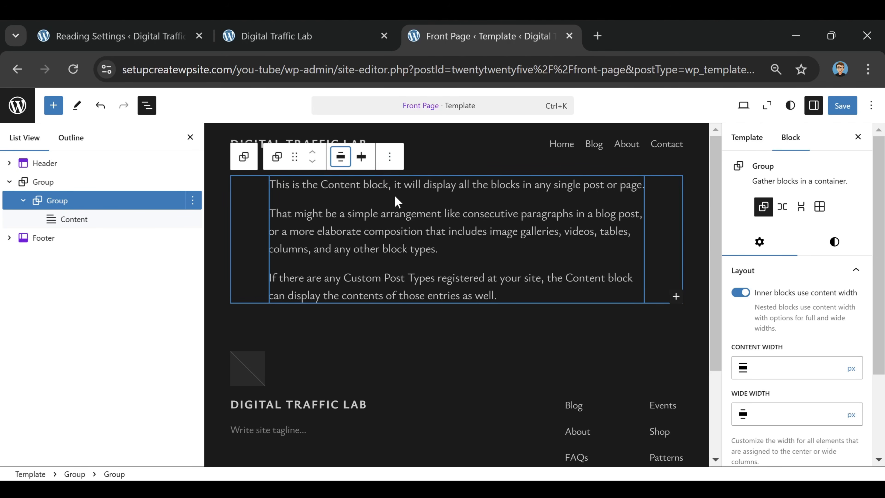
{"action": "left_click", "coordinate": [86, 221]}
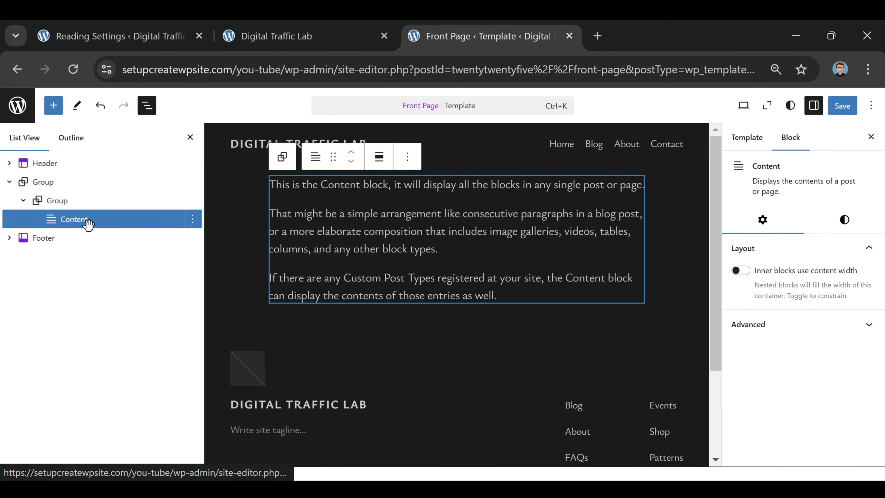
{"action": "left_click", "coordinate": [379, 160]}
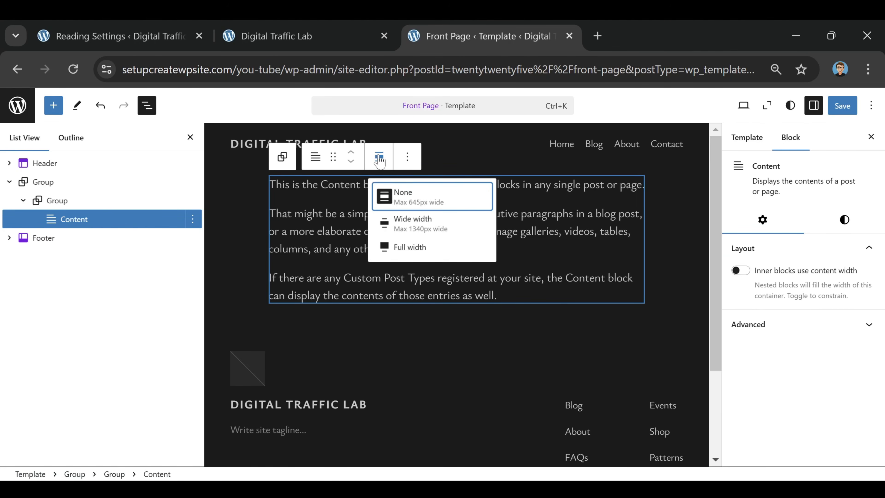
{"action": "left_click", "coordinate": [433, 230]}
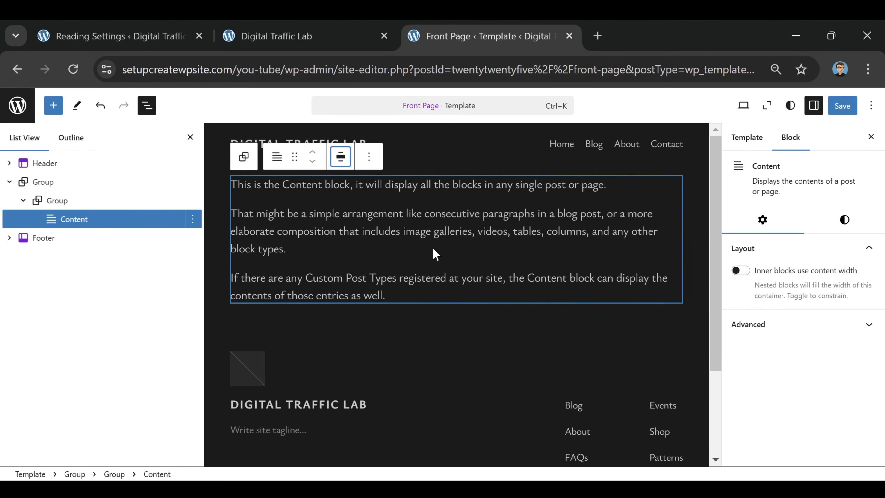
Step: Save the Front Page template, switch to the live homepage and close the template editor's browser tab
{"action": "left_click", "coordinate": [840, 106]}
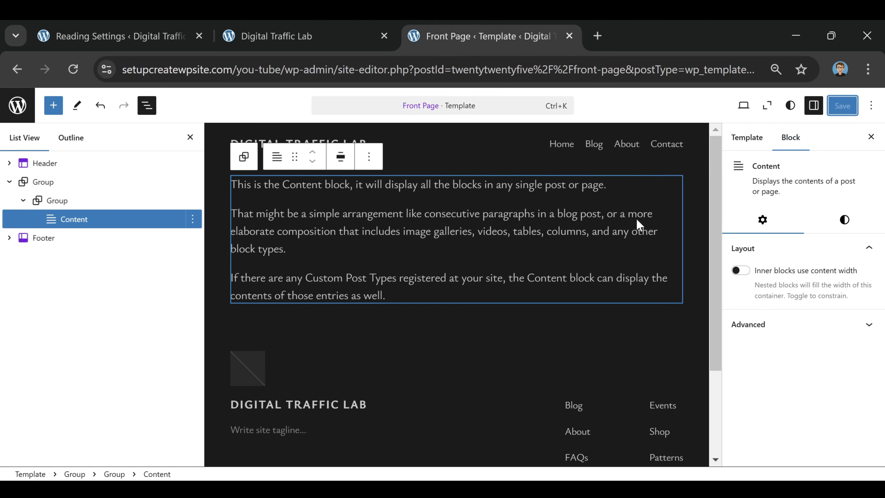
{"action": "left_click", "coordinate": [284, 42]}
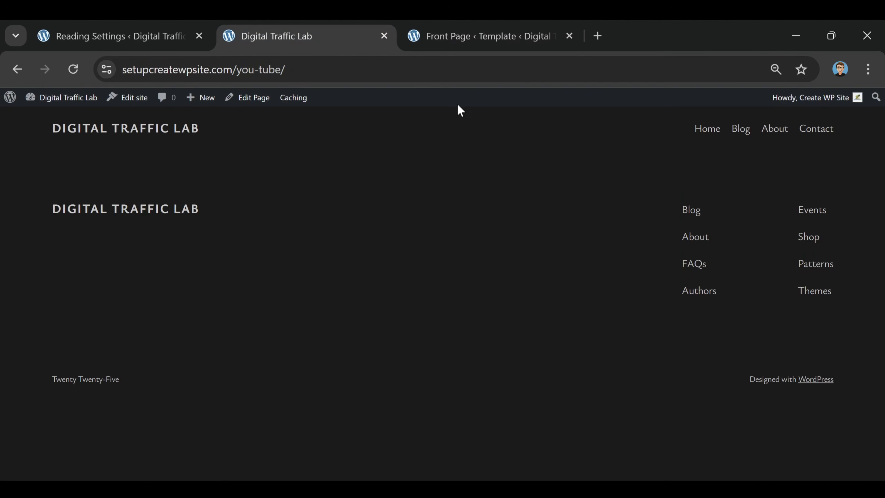
{"action": "left_click", "coordinate": [568, 37]}
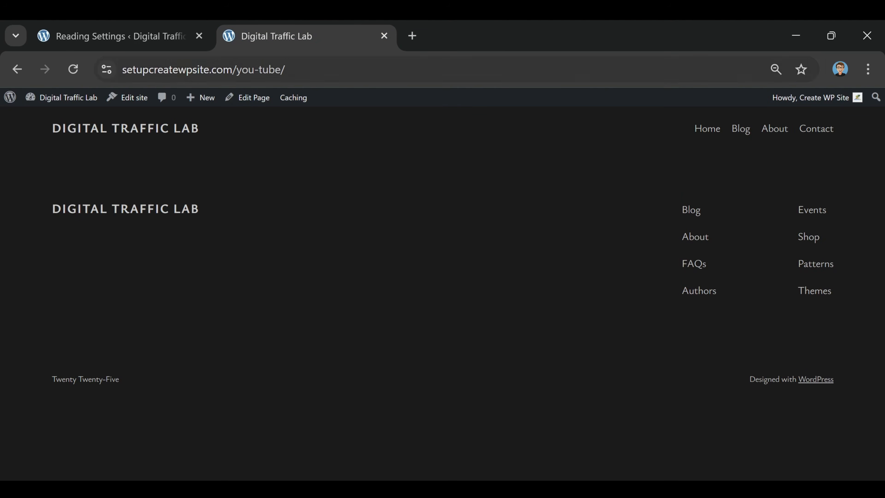
Step: Open the Home page for editing in a new browser tab and dismiss the pattern choices
{"action": "right_click", "coordinate": [246, 104]}
{"action": "left_click", "coordinate": [292, 119]}
{"action": "left_click", "coordinate": [482, 41]}
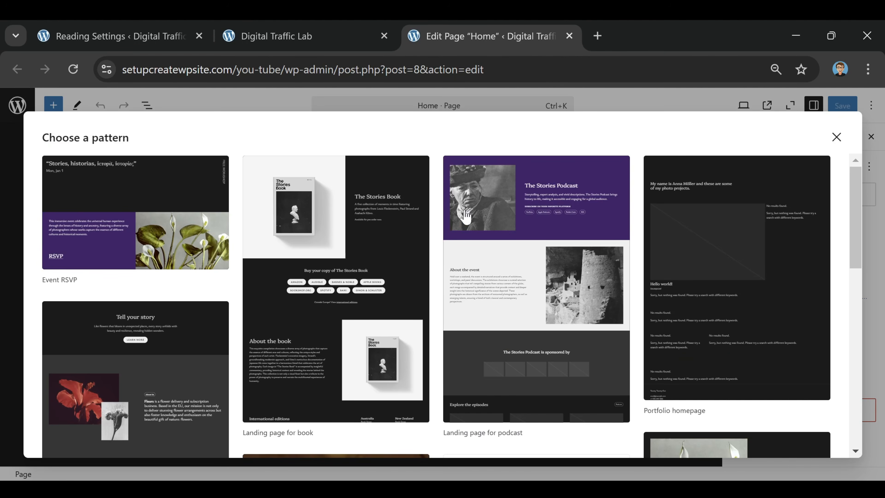
{"action": "left_click", "coordinate": [833, 137]}
Step: Insert a Columns block with the 50 / 50 layout below the Home page title
{"action": "left_click", "coordinate": [213, 212]}
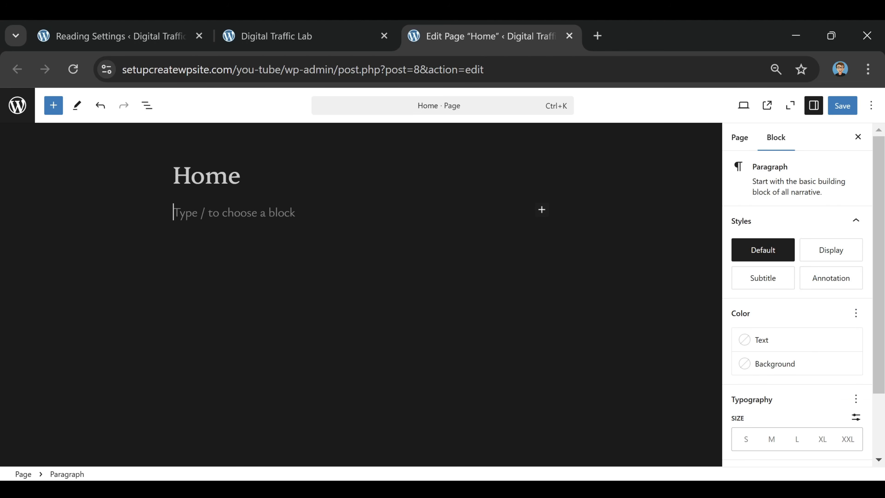
{"action": "type", "text": "/column"}
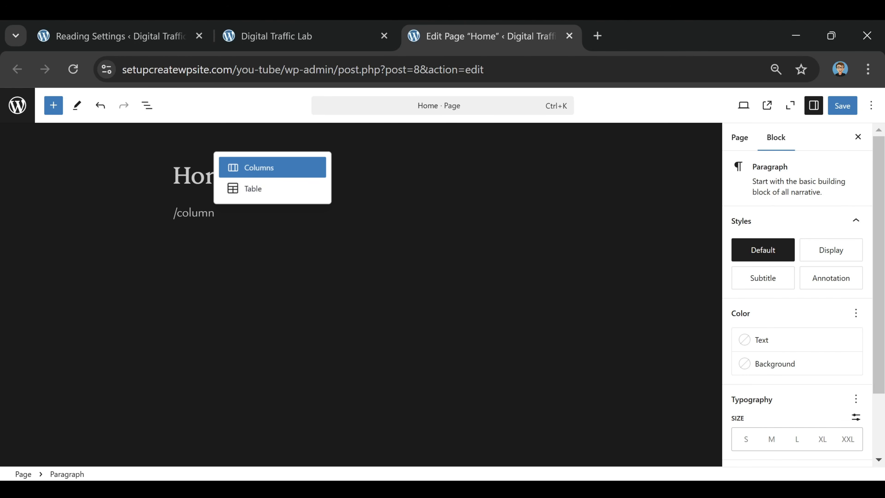
{"action": "left_click", "coordinate": [259, 171]}
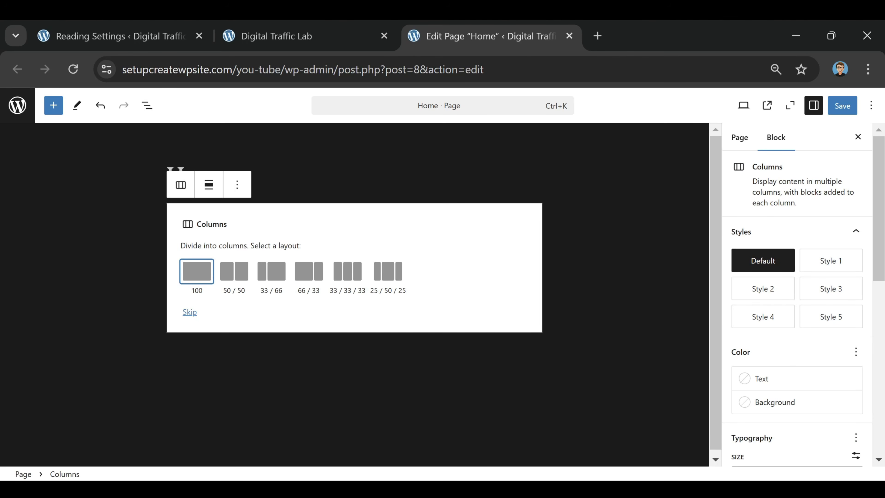
{"action": "left_click", "coordinate": [234, 275]}
Step: Add an H1 heading reading "Need More Website Traffic?" in the first column of the Columns block
{"action": "left_click", "coordinate": [240, 233]}
{"action": "left_click", "coordinate": [258, 219]}
{"action": "left_click", "coordinate": [259, 217]}
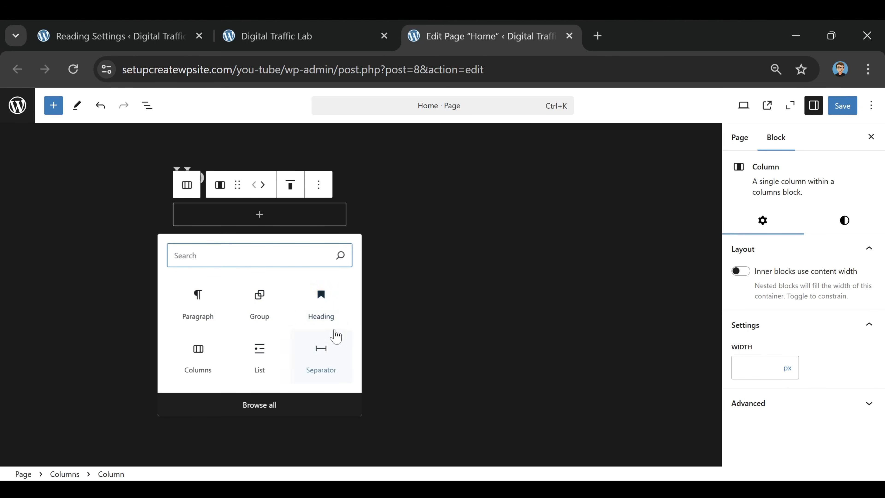
{"action": "left_click", "coordinate": [322, 302]}
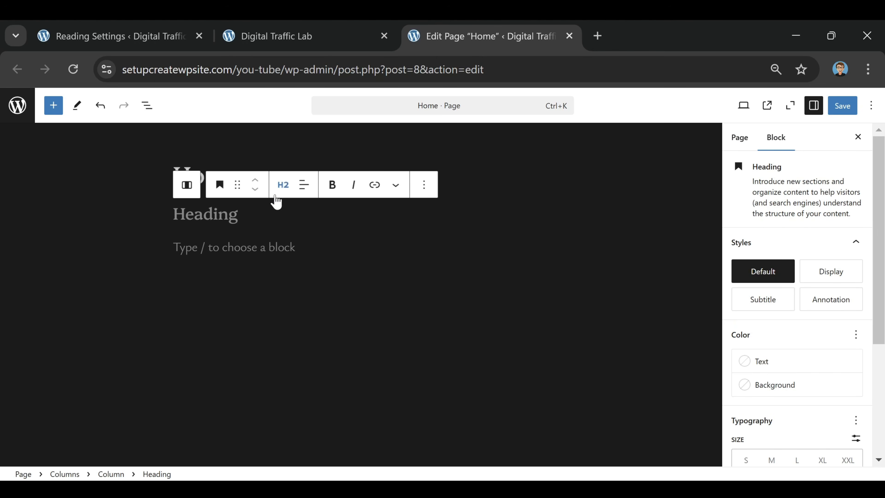
{"action": "left_click", "coordinate": [283, 184]}
{"action": "left_click", "coordinate": [296, 222]}
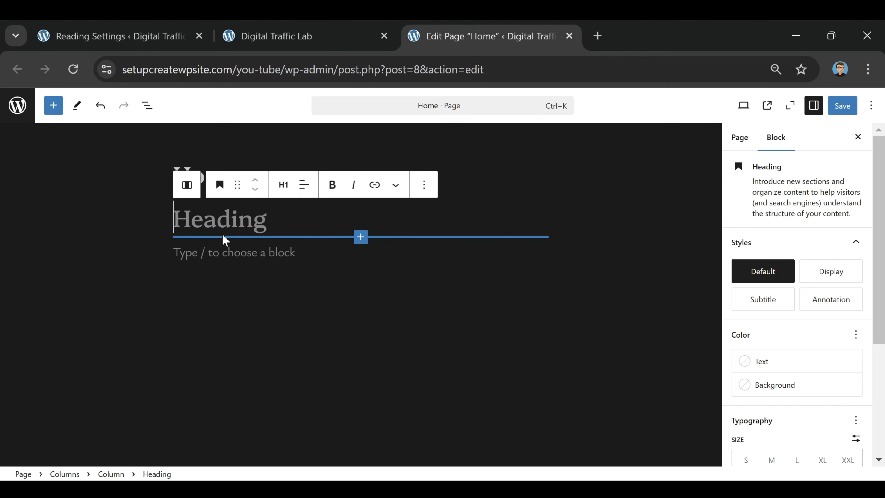
{"action": "type", "text": "Need More Website Traffic?"}
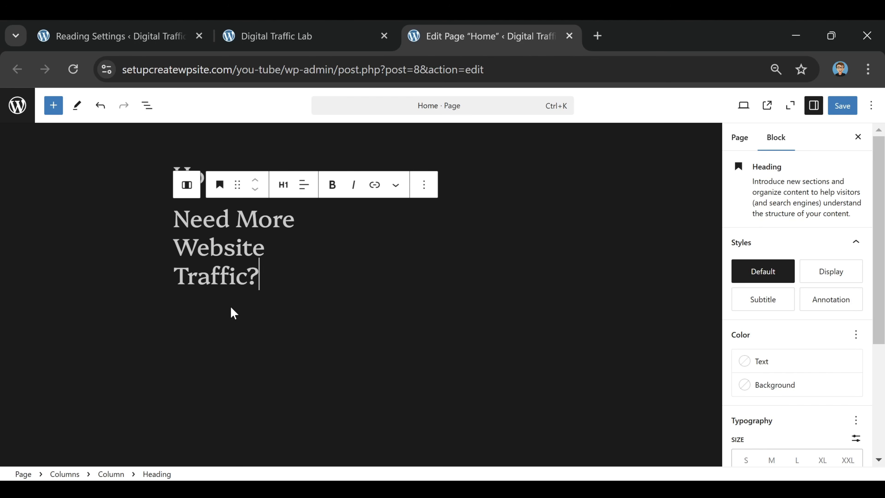
Step: Add a paragraph below the heading reading "Is your website getting enough traffic? Schedule a call with our team today!"
{"action": "key", "text": "Return"}
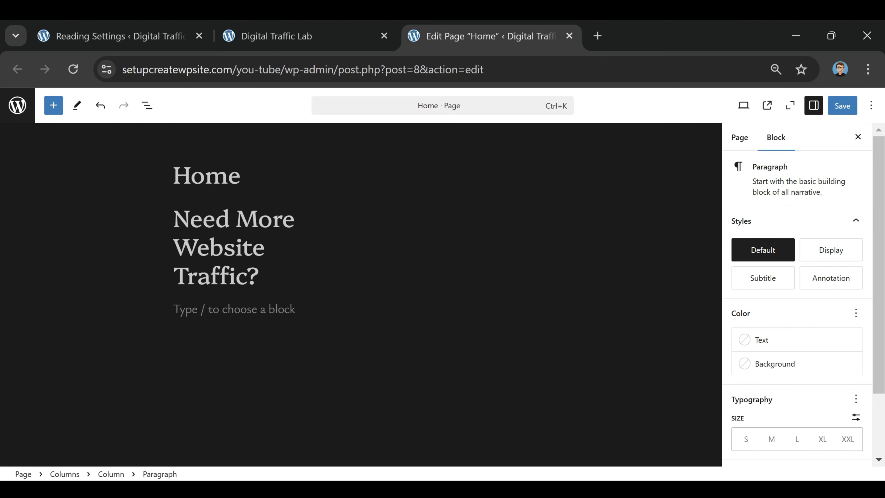
{"action": "type", "text": "Is your website getting enough traffic? Schedule a call with our team today!"}
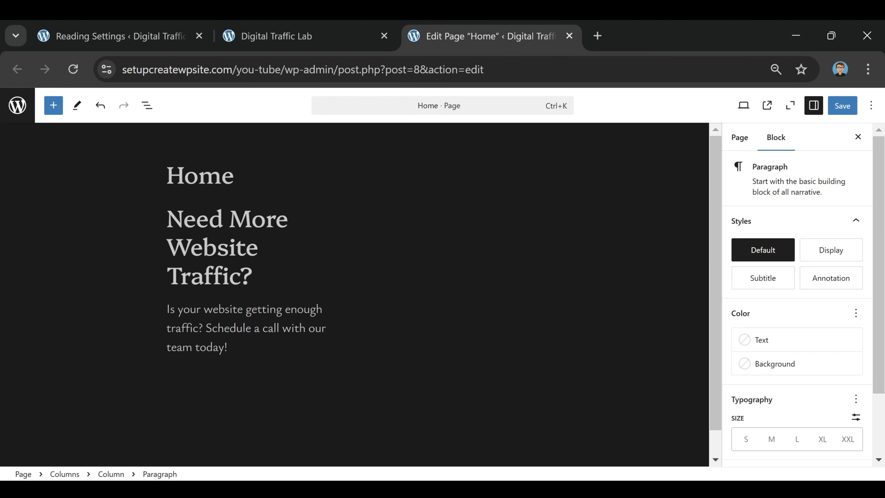
{"action": "key", "text": "Return"}
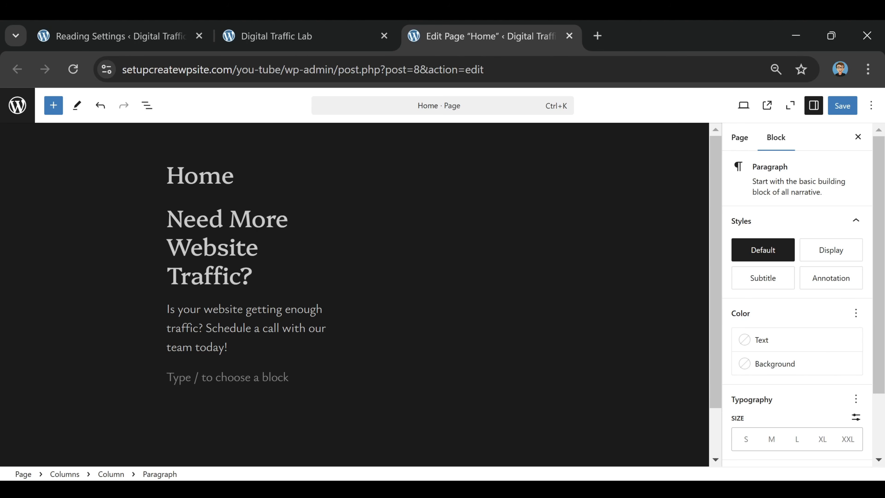
Step: Insert a Buttons block below the paragraph and label its button "SCHEDULE CALL"
{"action": "type", "text": "/button"}
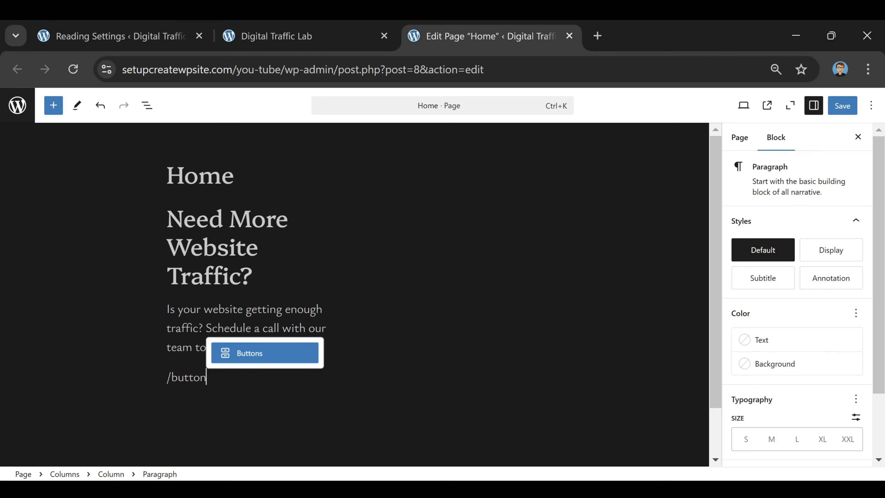
{"action": "left_click", "coordinate": [267, 356]}
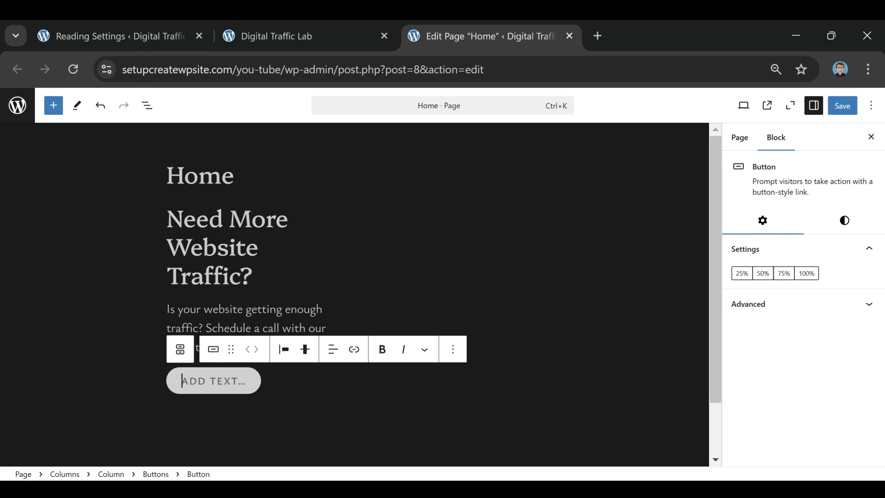
{"action": "type", "text": "CONTA"}
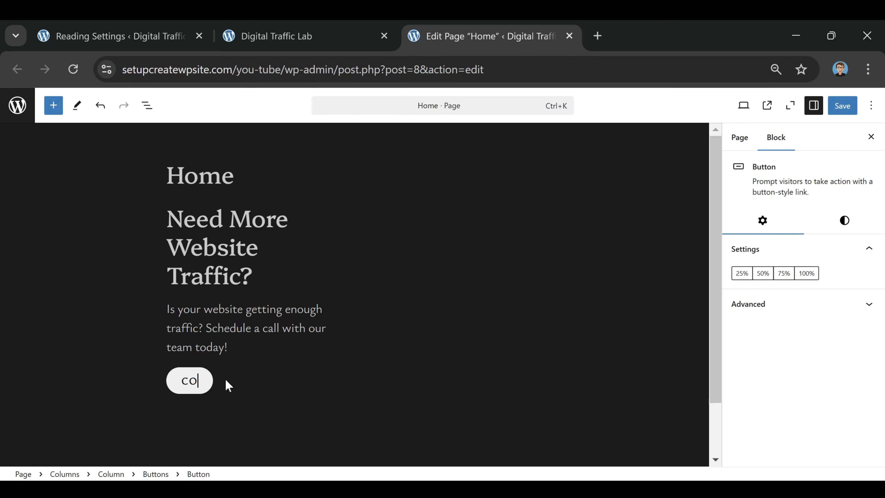
{"action": "key", "text": "BackSpace"}
{"action": "key", "text": "BackSpace"}
{"action": "key", "text": "BackSpace"}
{"action": "key", "text": "BackSpace"}
{"action": "key", "text": "BackSpace"}
{"action": "type", "text": "SCHEDULE CALL"}
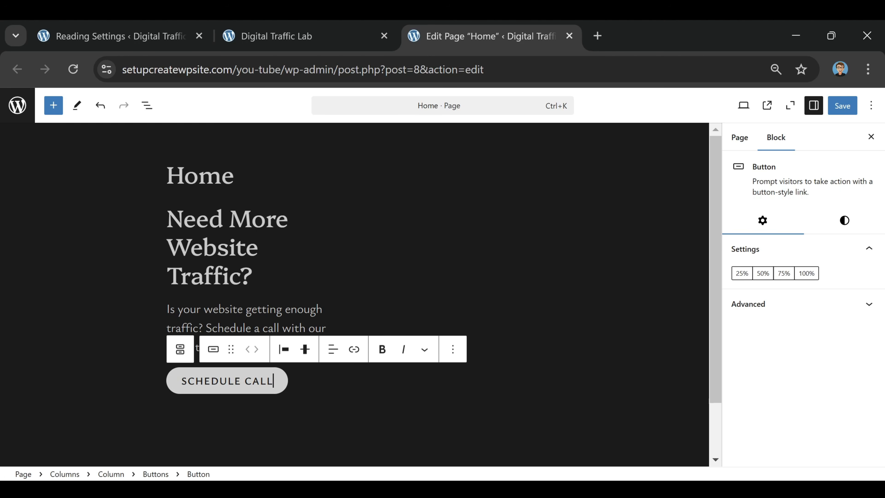
{"action": "key", "text": "ctrl+a"}
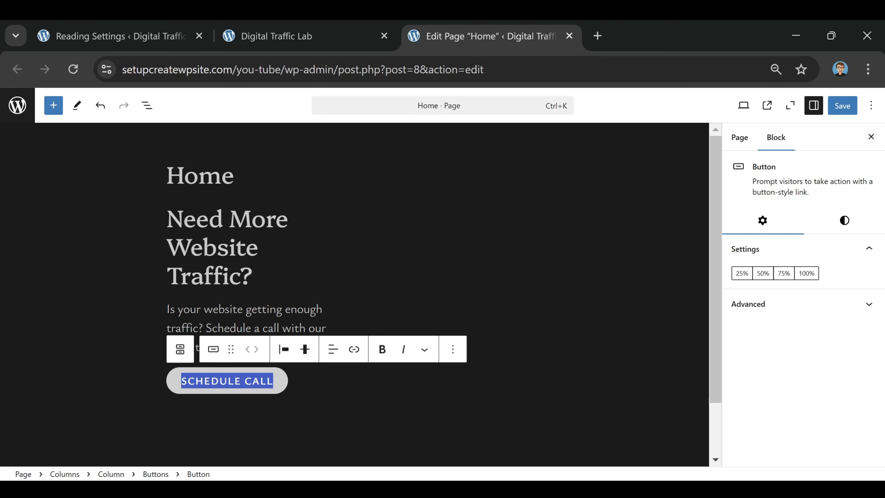
{"action": "left_click", "coordinate": [354, 348]}
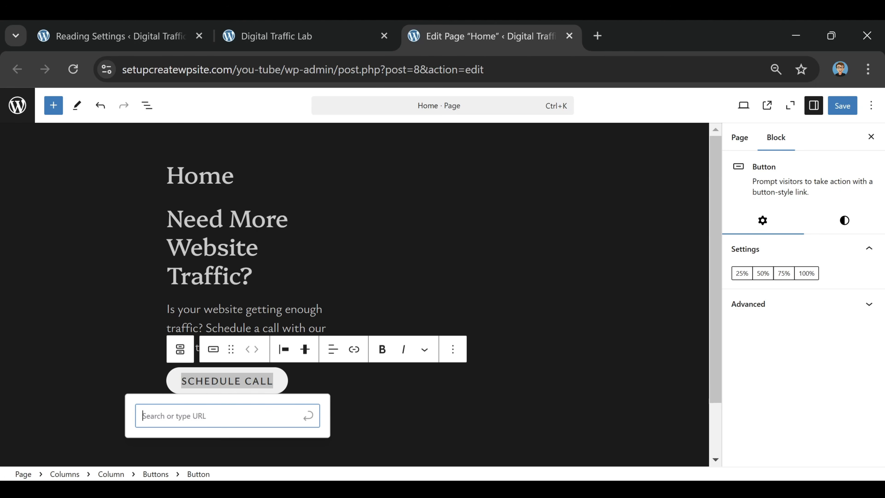
{"action": "key", "text": "Return"}
{"action": "key", "text": "Escape"}
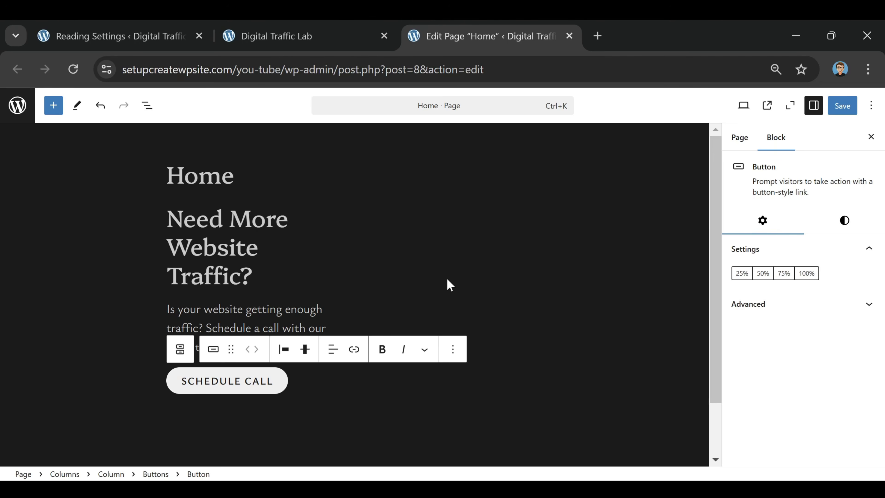
Step: Insert an Image block in the second column and upload the "Untitled design" picture from Downloads
{"action": "left_click", "coordinate": [449, 284]}
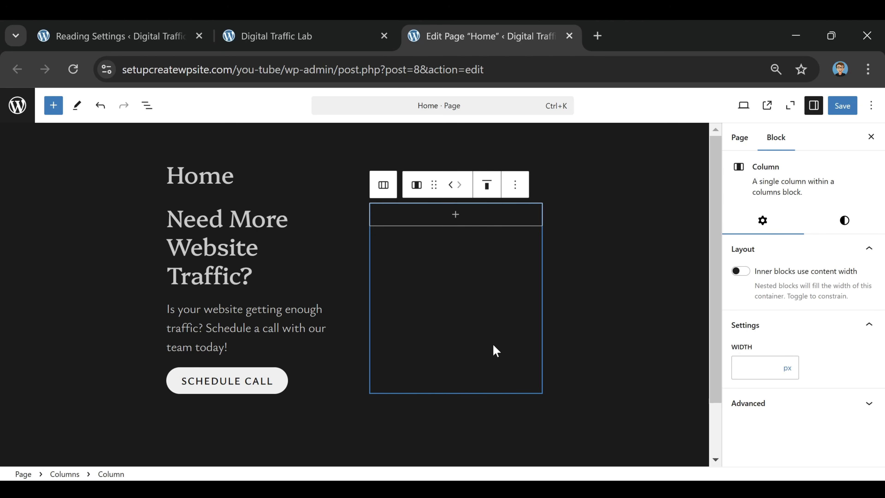
{"action": "left_click", "coordinate": [460, 221]}
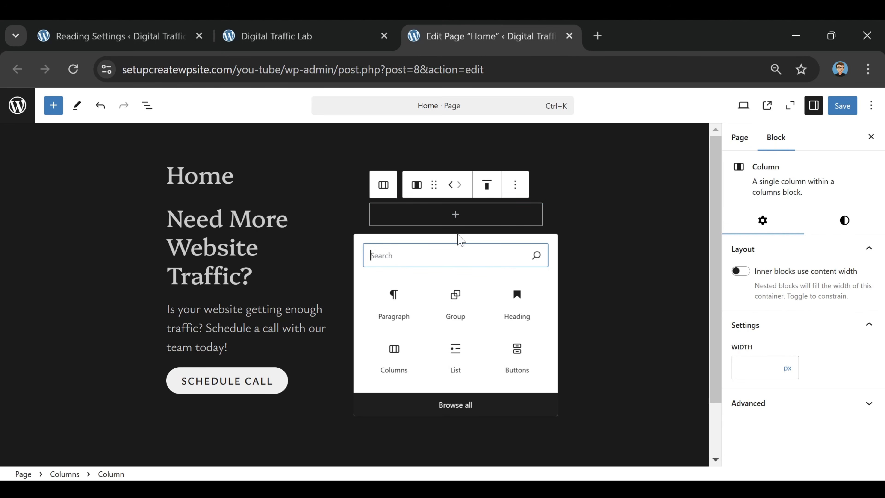
{"action": "type", "text": "IM"}
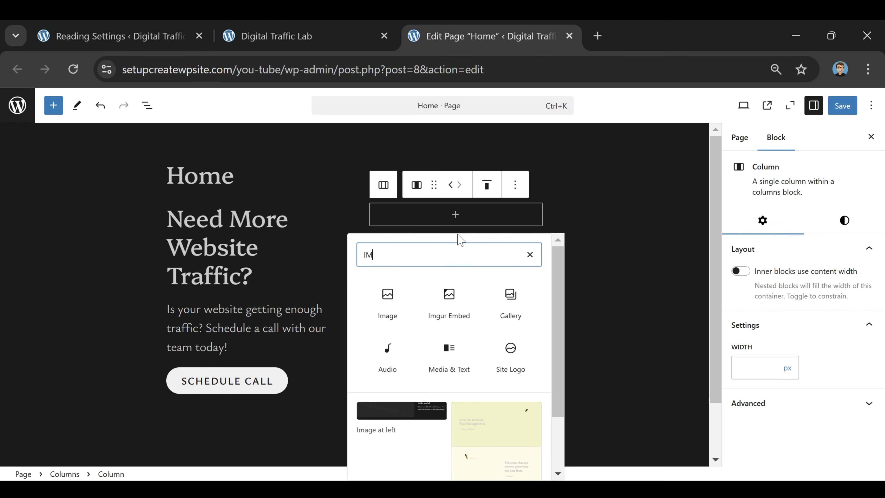
{"action": "type", "text": "AGE"}
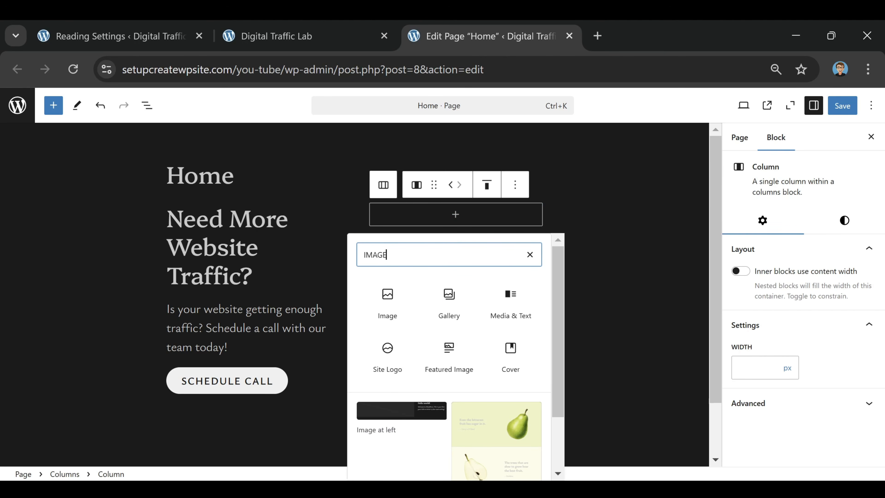
{"action": "left_click", "coordinate": [388, 308]}
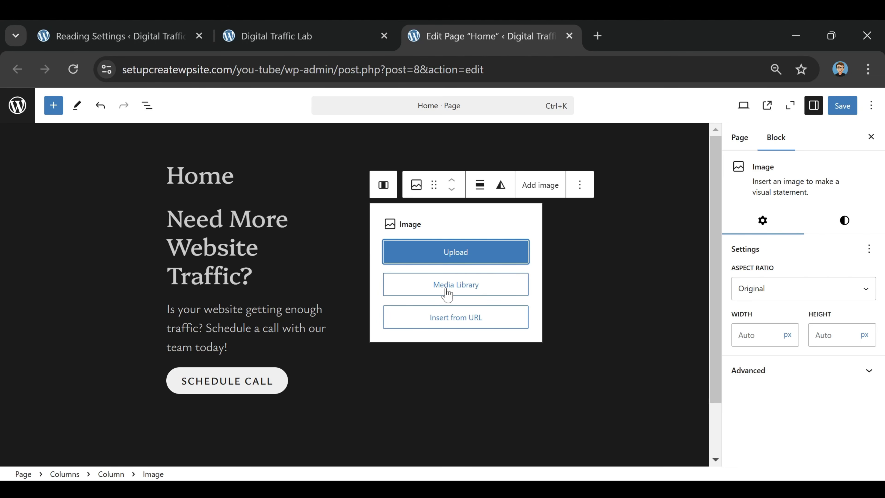
{"action": "left_click", "coordinate": [454, 253]}
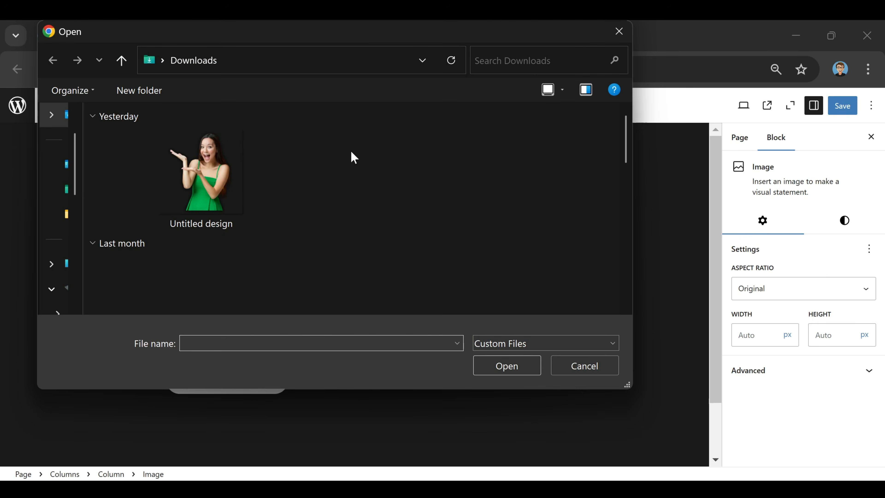
{"action": "left_click", "coordinate": [297, 208]}
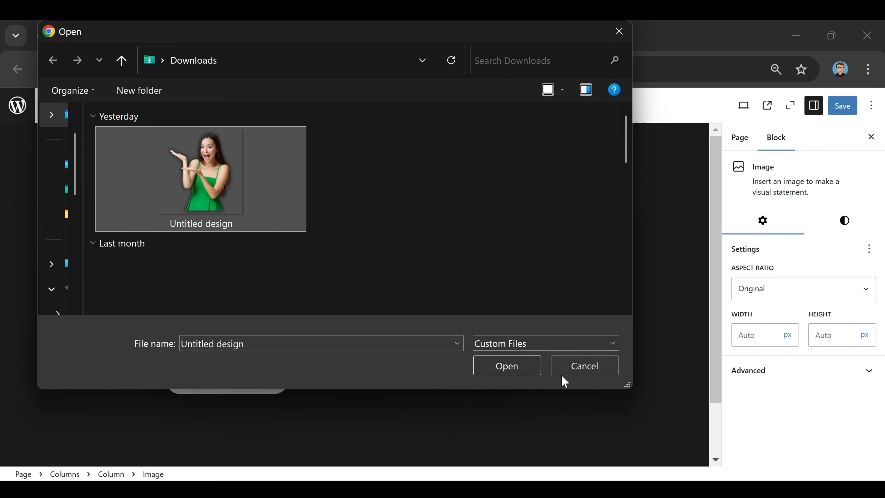
{"action": "left_click", "coordinate": [510, 372]}
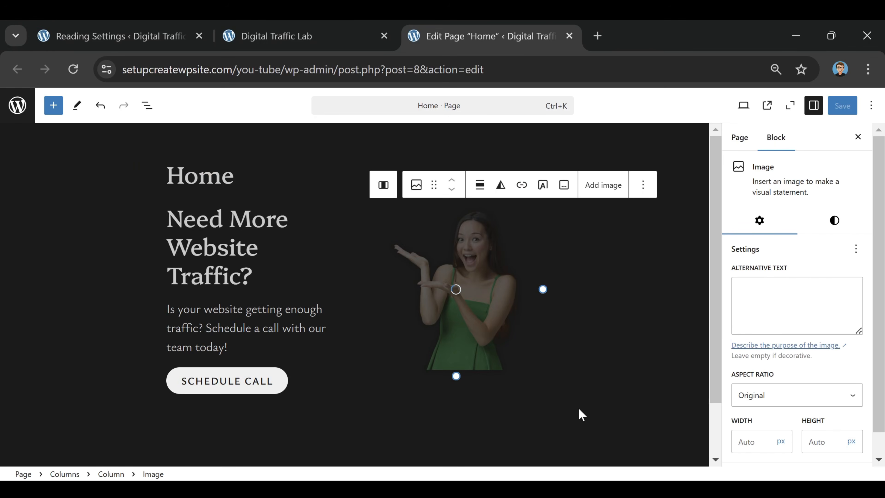
{"action": "left_click", "coordinate": [587, 412]}
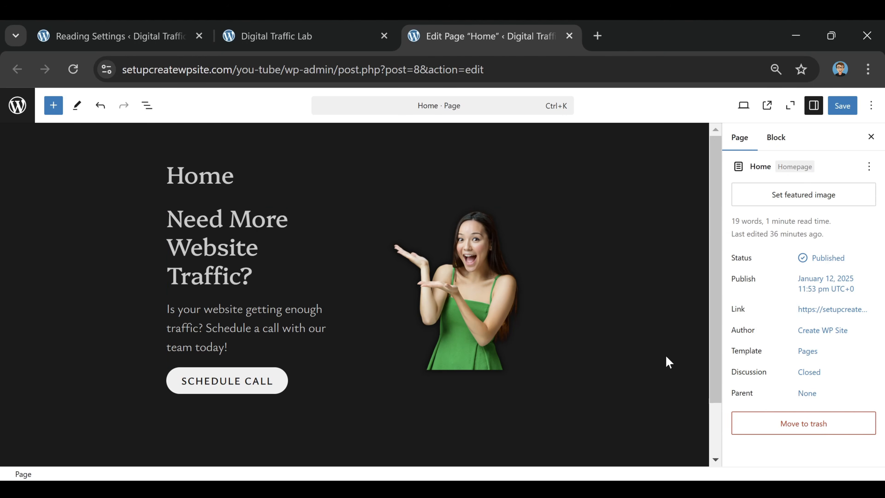
Step: Set the whole Columns block's vertical alignment to middle and save the Home page
{"action": "left_click", "coordinate": [295, 217]}
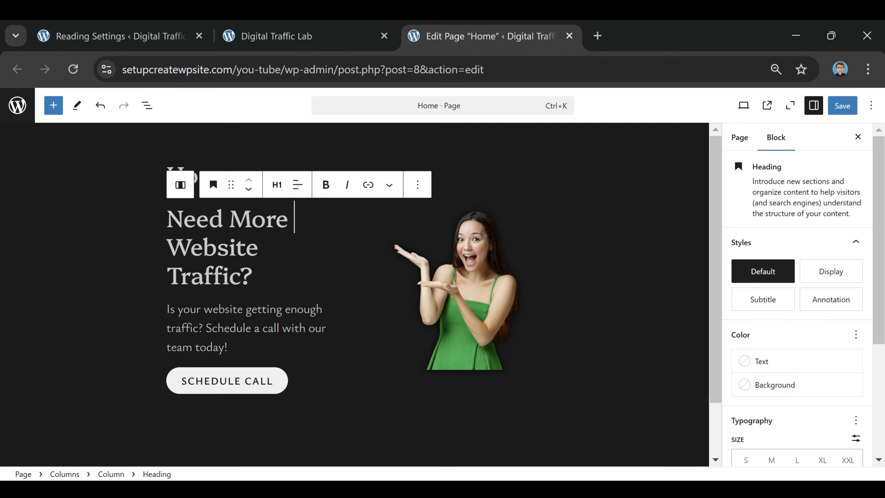
{"action": "left_click", "coordinate": [326, 379]}
{"action": "left_click", "coordinate": [314, 406]}
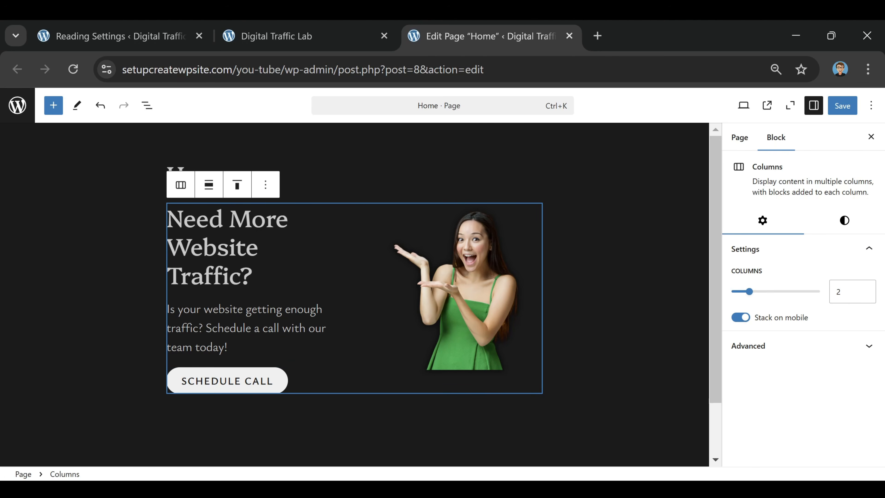
{"action": "left_click", "coordinate": [211, 185]}
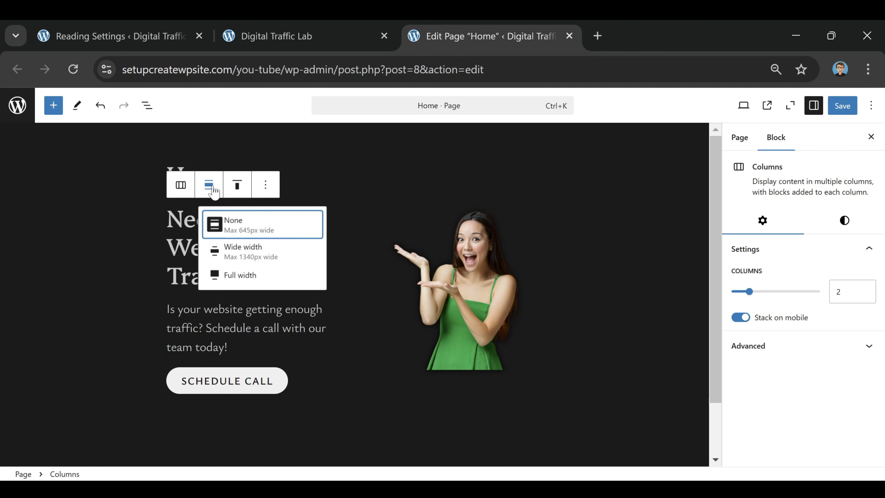
{"action": "left_click", "coordinate": [217, 224]}
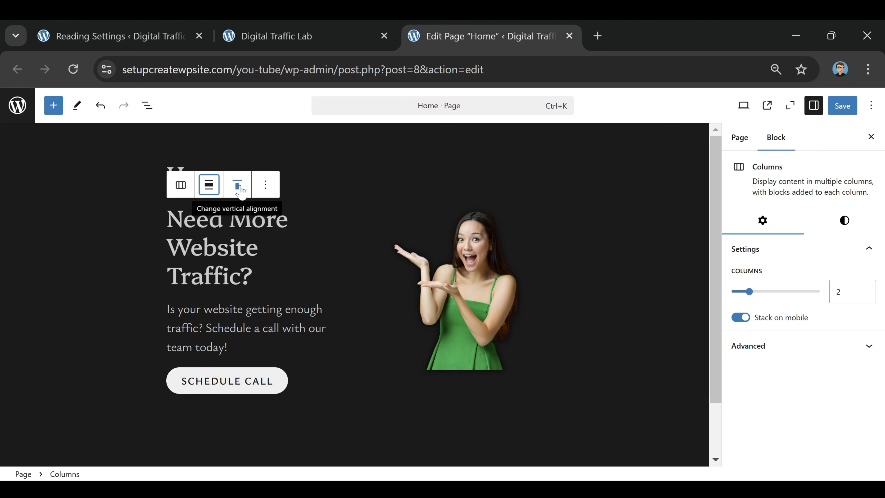
{"action": "left_click", "coordinate": [241, 196]}
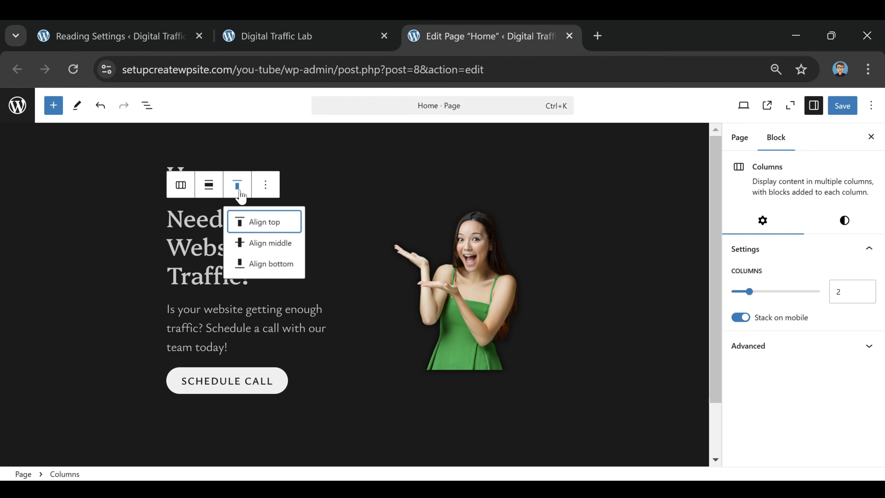
{"action": "left_click", "coordinate": [267, 243]}
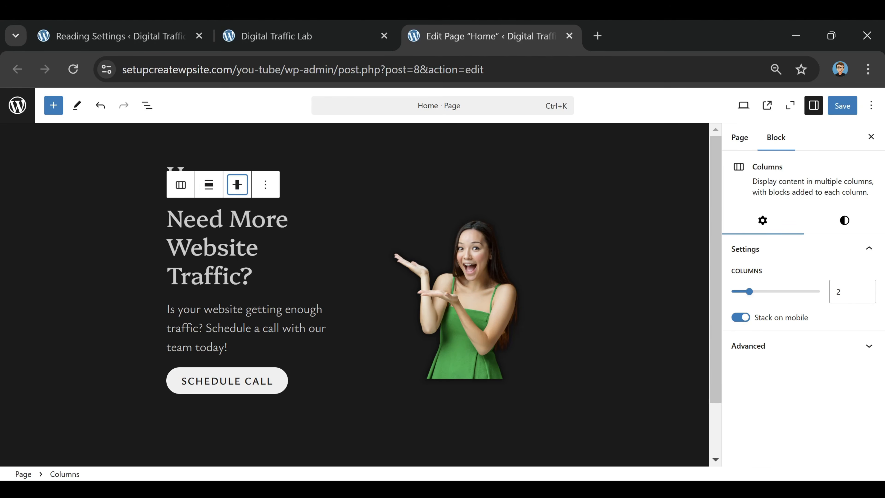
{"action": "key", "text": "Escape"}
{"action": "left_click", "coordinate": [843, 107]}
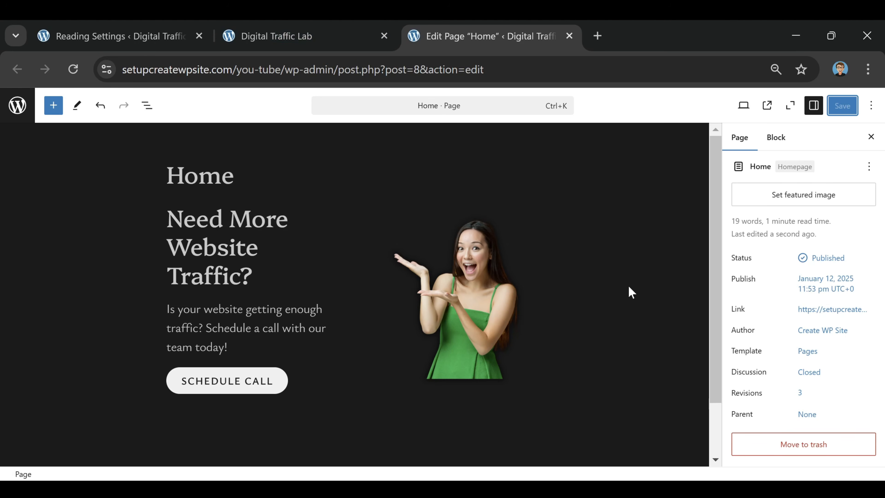
Step: Reload the live homepage and review the two-column section and the footer
{"action": "left_click", "coordinate": [295, 30]}
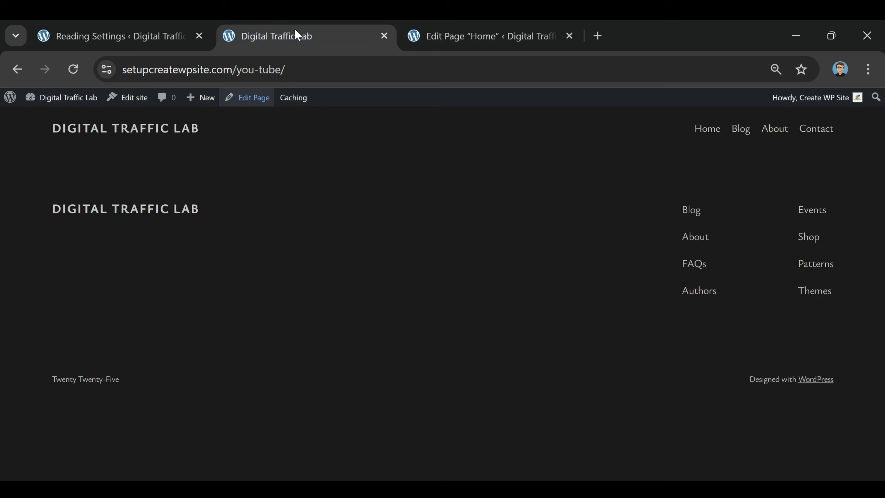
{"action": "left_click", "coordinate": [74, 69]}
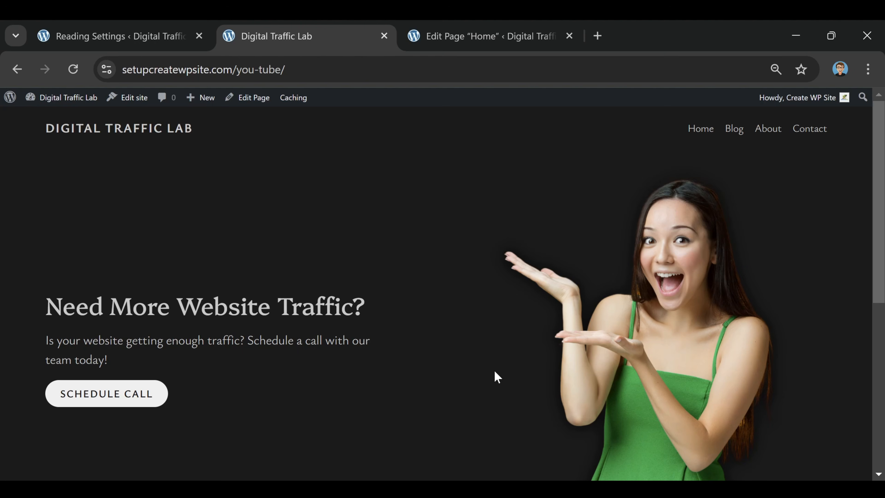
{"action": "scroll", "coordinate": [356, 290], "scroll_direction": "down", "scroll_amount": 5}
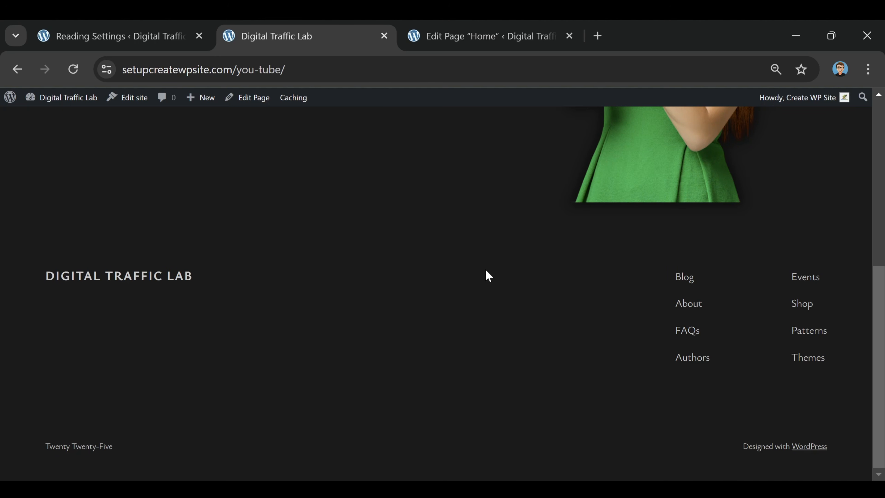
{"action": "scroll", "coordinate": [435, 338], "scroll_direction": "up", "scroll_amount": 5}
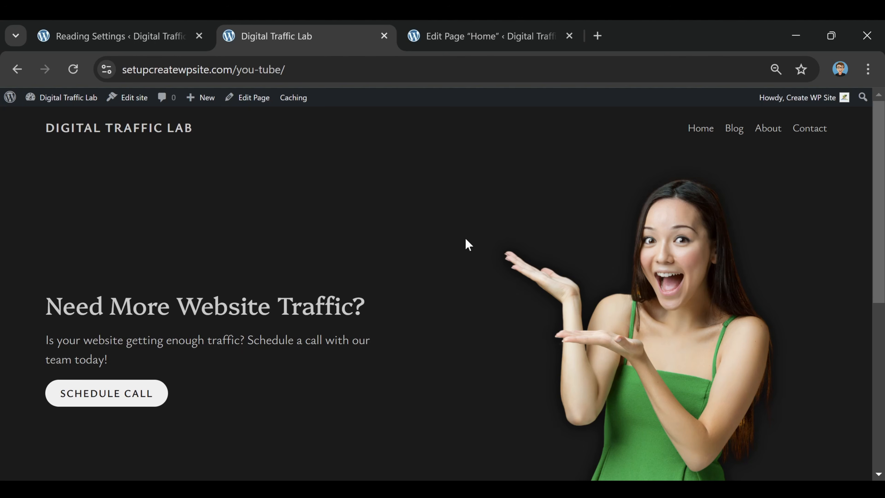
{"action": "scroll", "coordinate": [465, 244], "scroll_direction": "down", "scroll_amount": 5}
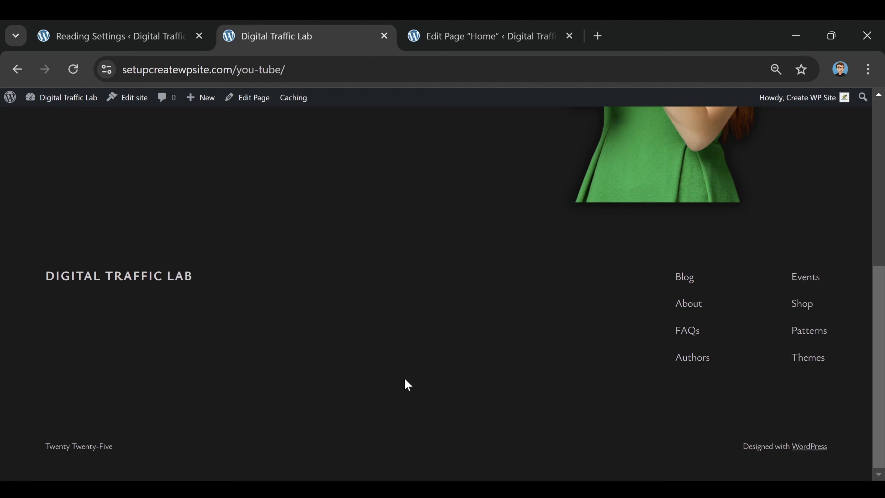
Step: Close the Home page editor and open the site's Front Page template in the site editor in a new tab
{"action": "scroll", "coordinate": [398, 389], "scroll_direction": "up", "scroll_amount": 5}
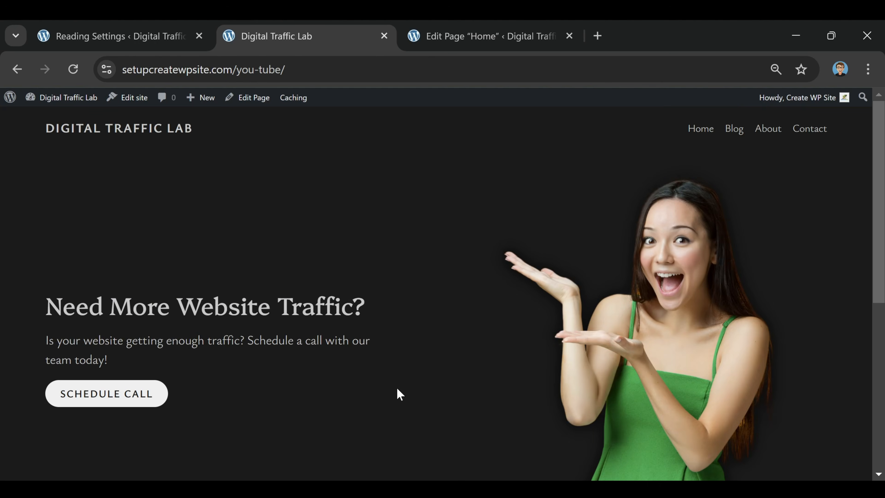
{"action": "left_click", "coordinate": [569, 35]}
{"action": "right_click", "coordinate": [130, 100]}
{"action": "left_click", "coordinate": [174, 122]}
{"action": "left_click", "coordinate": [482, 37]}
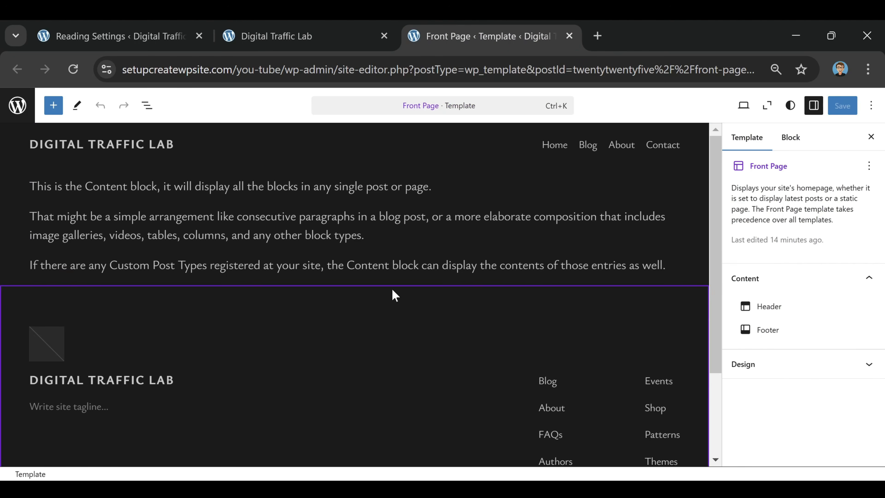
Step: Select the header's outer Row block holding the site title and navigation, and open its style settings
{"action": "left_click", "coordinate": [250, 129]}
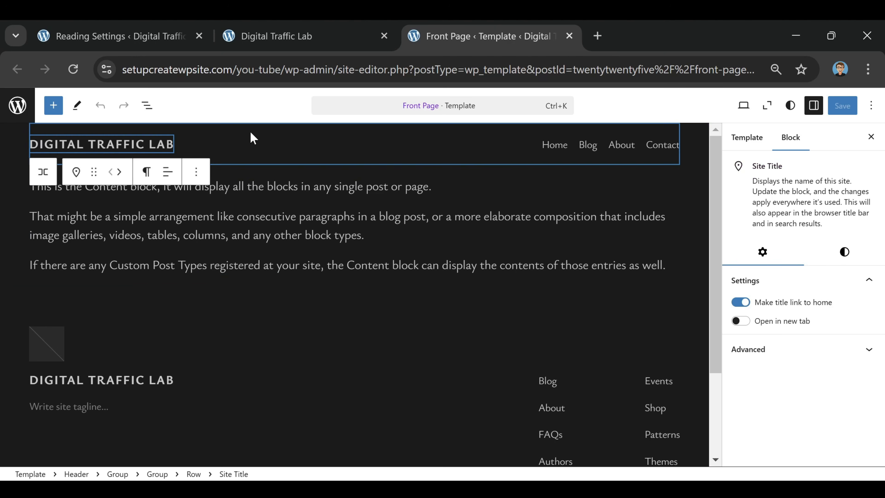
{"action": "left_click", "coordinate": [262, 341]}
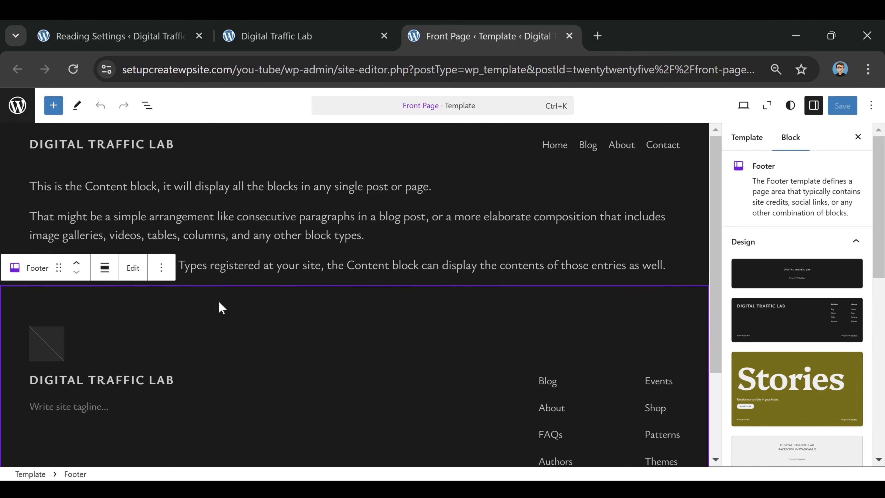
{"action": "left_click", "coordinate": [256, 149]}
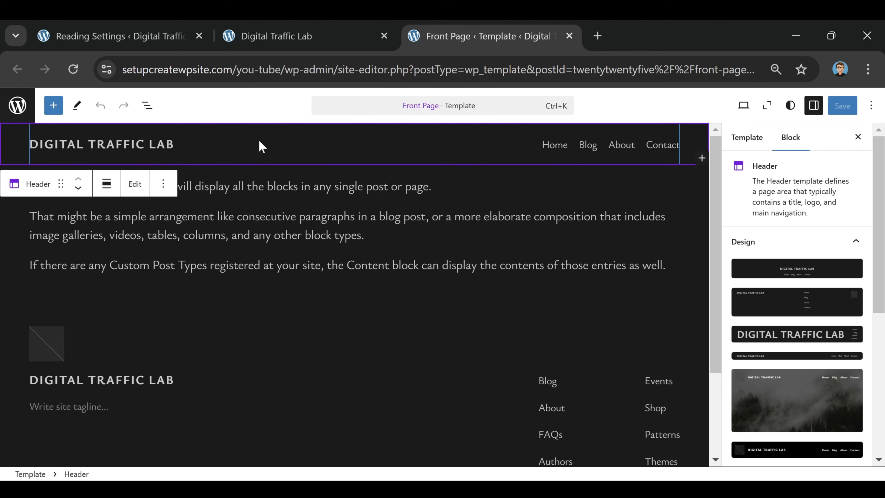
{"action": "left_click", "coordinate": [755, 139]}
{"action": "left_click", "coordinate": [324, 145]}
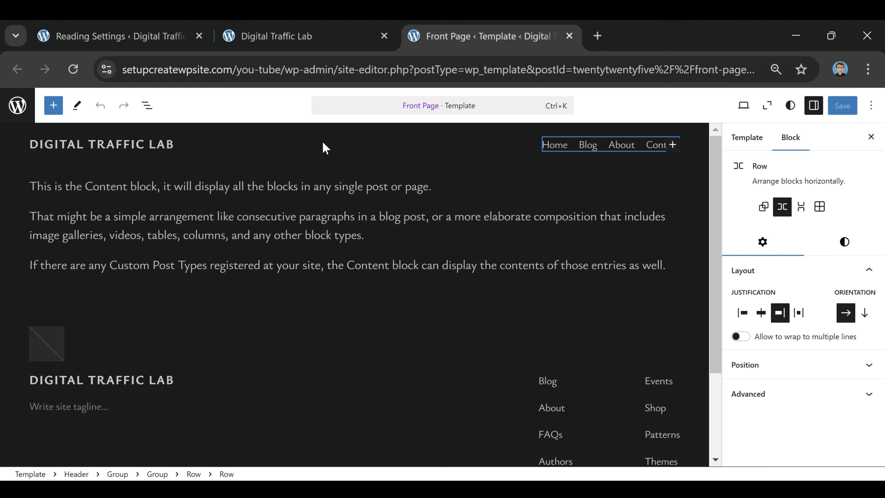
{"action": "left_click", "coordinate": [306, 158]}
{"action": "left_click", "coordinate": [331, 161]}
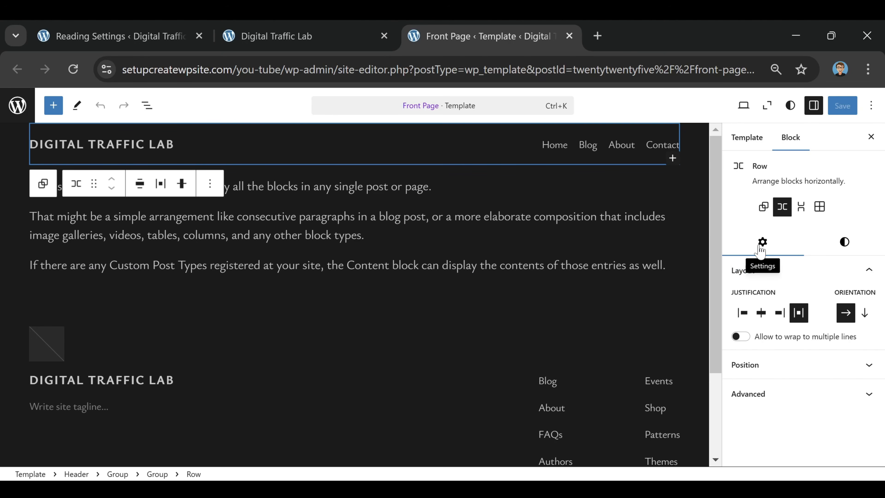
{"action": "left_click", "coordinate": [841, 246]}
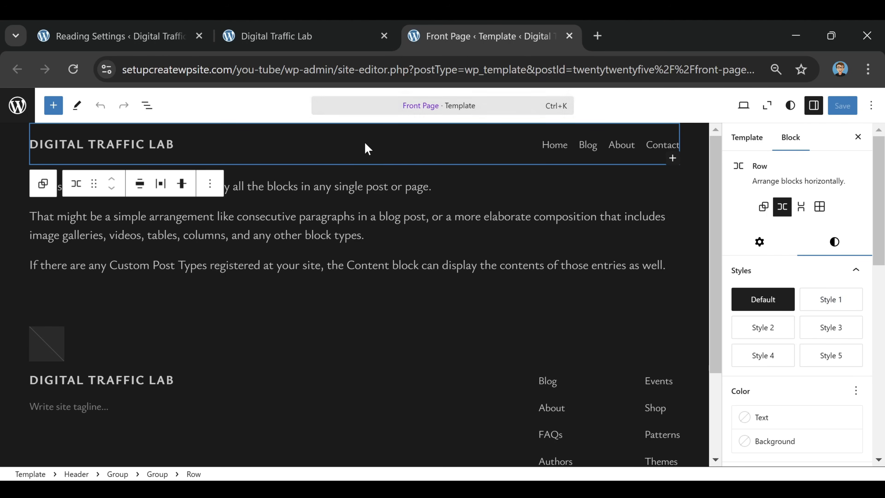
Step: Try out the numbered preset styles on the header row and return it to the Default style
{"action": "left_click", "coordinate": [831, 309]}
{"action": "left_click", "coordinate": [784, 327]}
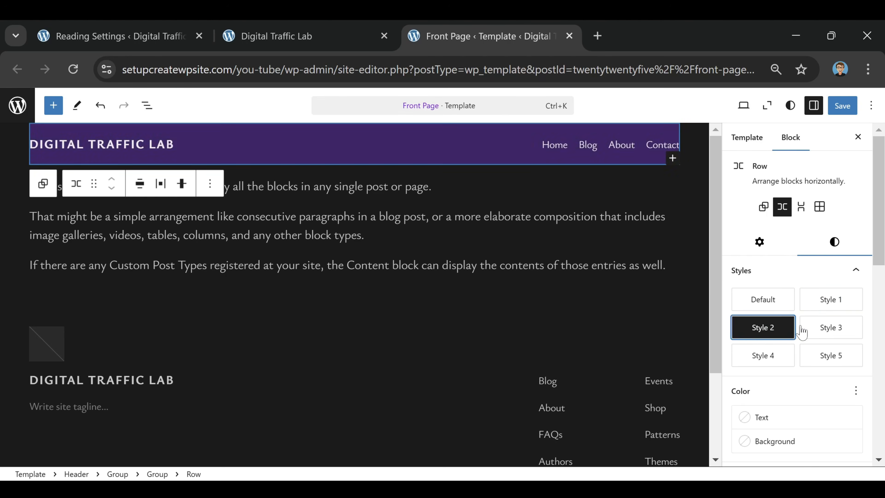
{"action": "left_click", "coordinate": [812, 333]}
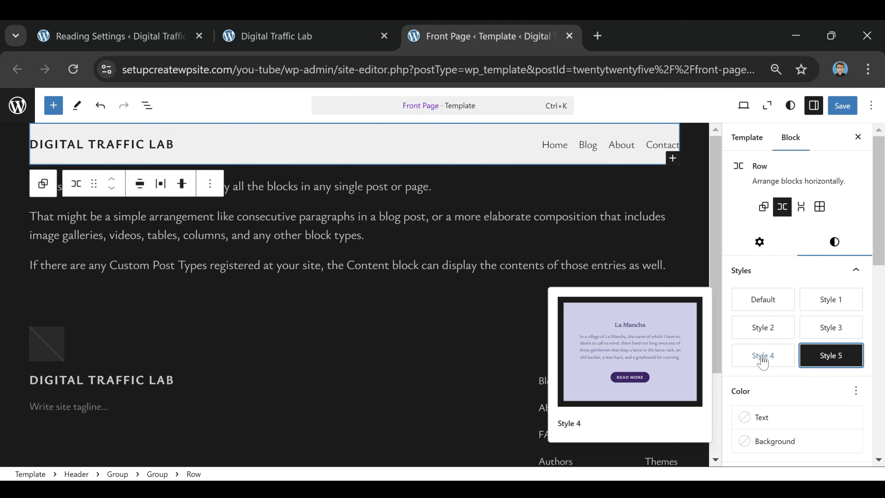
{"action": "left_click", "coordinate": [761, 359]}
{"action": "left_click", "coordinate": [756, 302]}
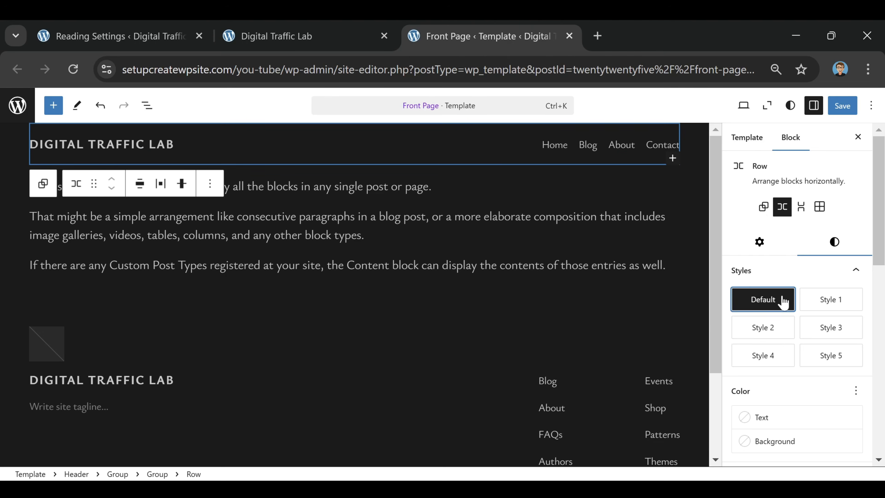
Step: Set the header row's vertical padding to Tiny, its horizontal padding to XX-Large and its vertical margin to Small
{"action": "scroll", "coordinate": [783, 301], "scroll_direction": "down", "scroll_amount": 5}
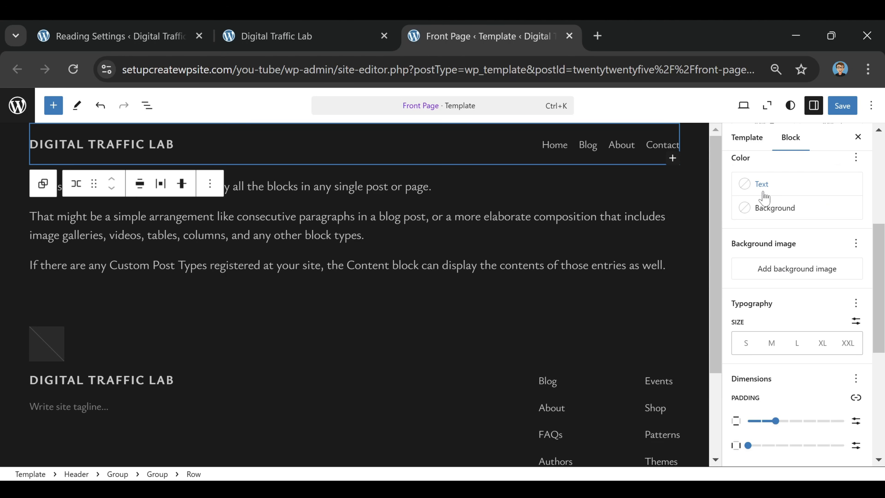
{"action": "scroll", "coordinate": [808, 216], "scroll_direction": "down", "scroll_amount": 2}
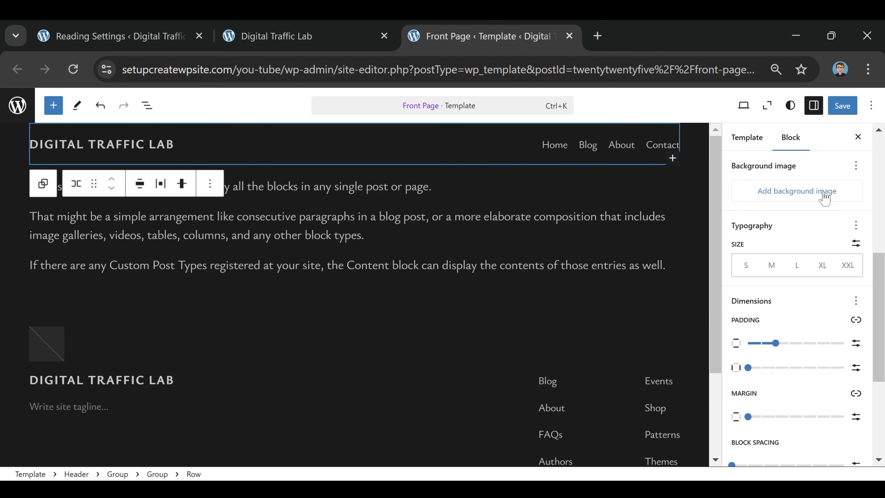
{"action": "scroll", "coordinate": [815, 201], "scroll_direction": "down", "scroll_amount": 4}
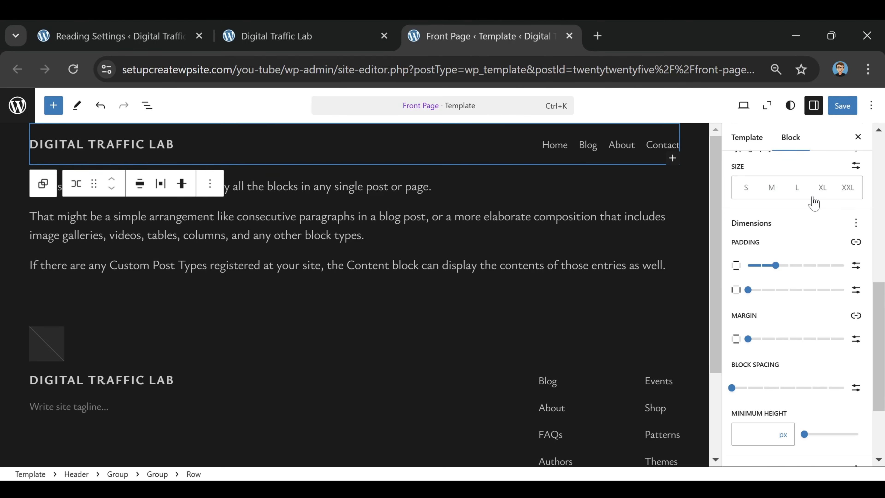
{"action": "scroll", "coordinate": [780, 275], "scroll_direction": "up", "scroll_amount": 2}
{"action": "left_click_drag", "start_coordinate": [775, 266], "coordinate": [789, 281]}
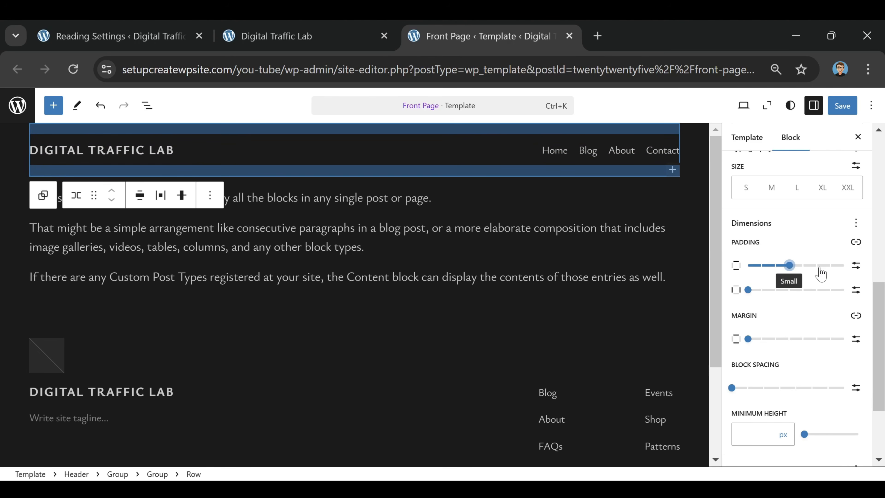
{"action": "mouse_move", "coordinate": [787, 276]}
{"action": "left_mouse_down"}
{"action": "mouse_move", "coordinate": [776, 277]}
{"action": "mouse_move", "coordinate": [790, 275]}
{"action": "left_mouse_up"}
{"action": "left_click_drag", "start_coordinate": [749, 295], "coordinate": [856, 302]}
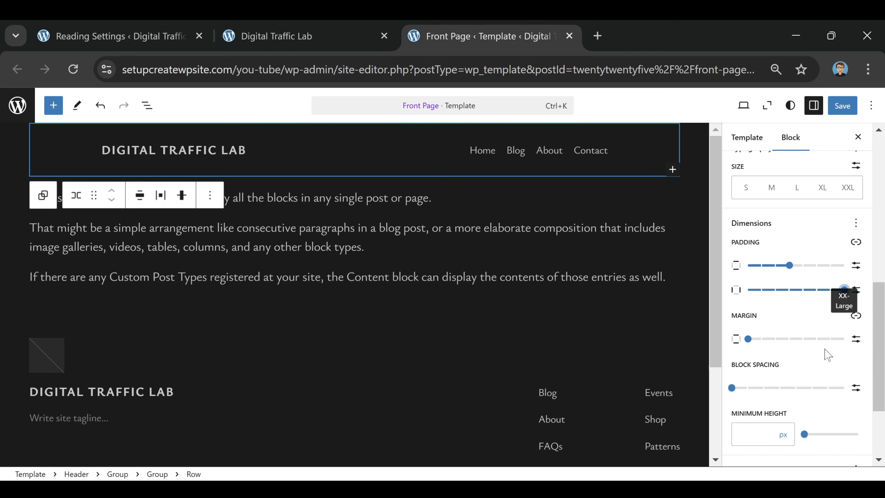
{"action": "left_click_drag", "start_coordinate": [748, 339], "coordinate": [786, 344]}
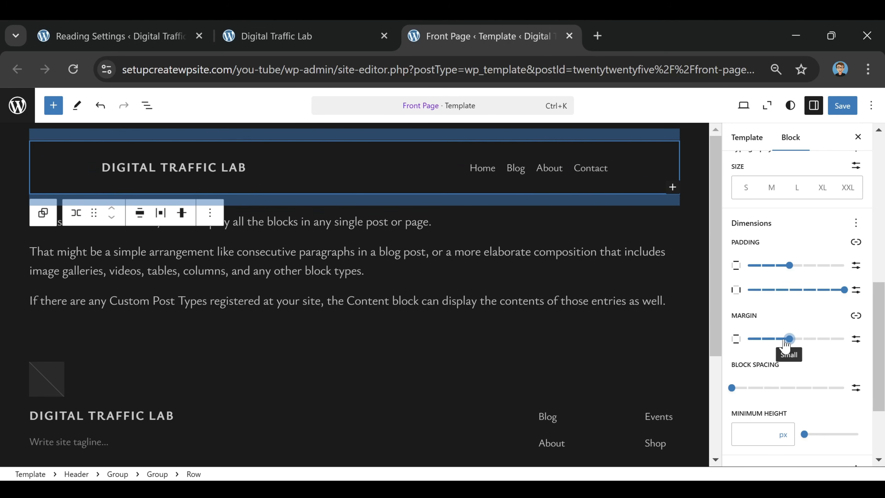
{"action": "left_click_drag", "start_coordinate": [789, 266], "coordinate": [763, 279]}
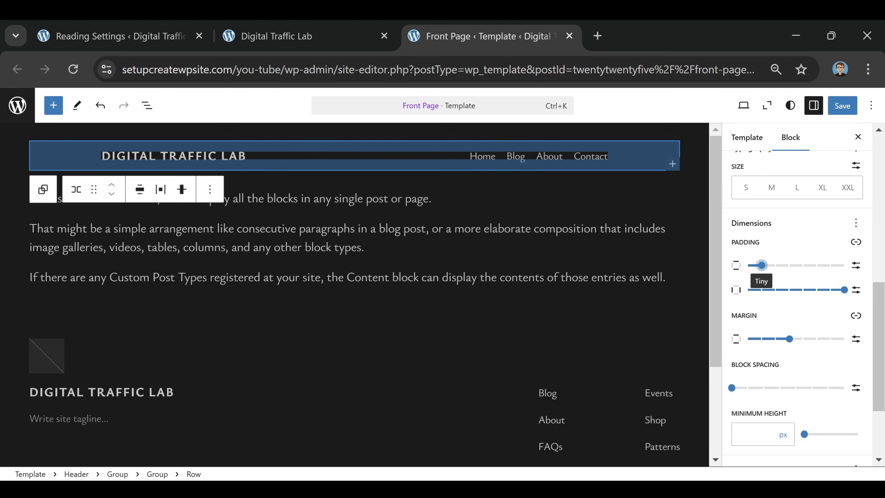
Step: Try several theme colors for the header row's border, give it a 26 px border in Base (#1B1B1B), and save the template
{"action": "scroll", "coordinate": [763, 360], "scroll_direction": "down", "scroll_amount": 3}
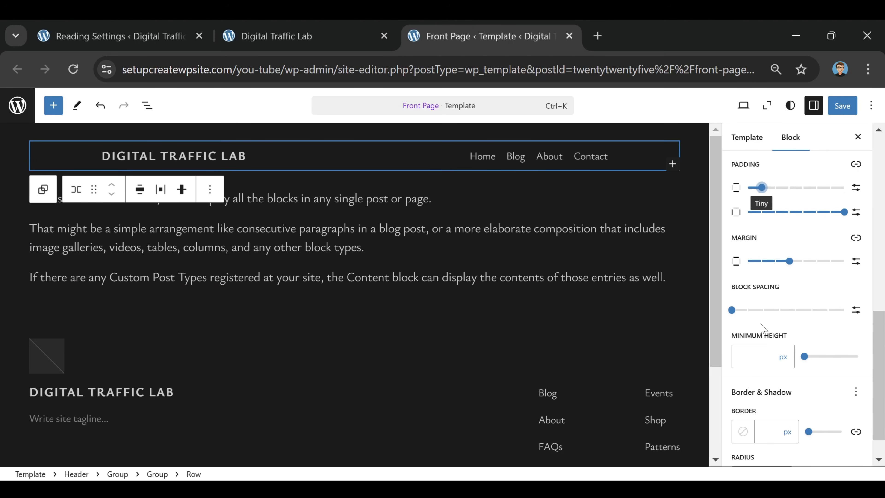
{"action": "left_click", "coordinate": [743, 397]}
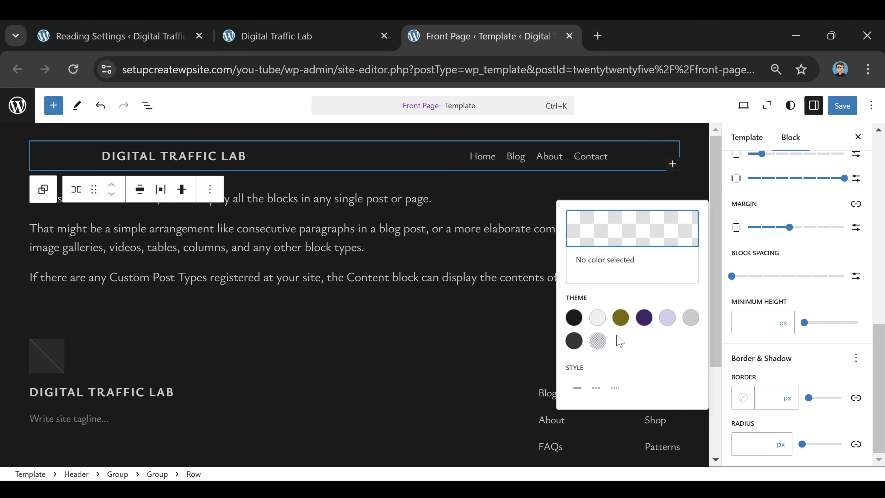
{"action": "left_click", "coordinate": [597, 318]}
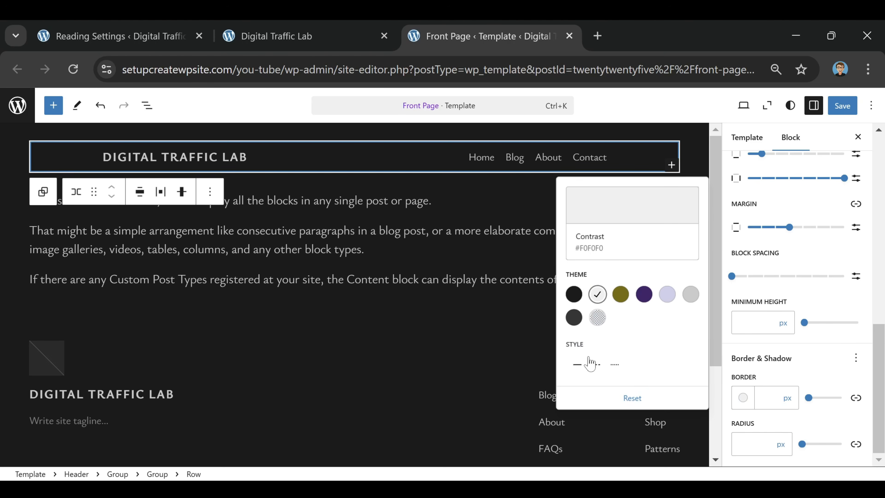
{"action": "left_click", "coordinate": [597, 318]}
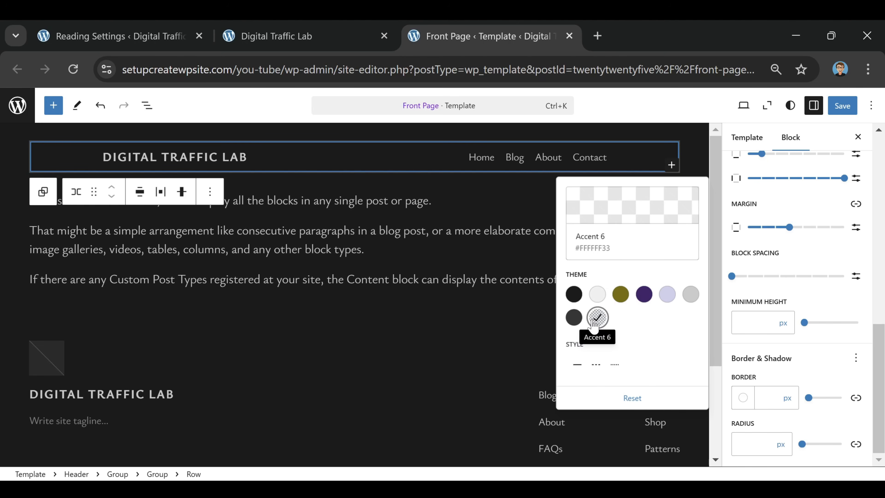
{"action": "left_click", "coordinate": [575, 317]}
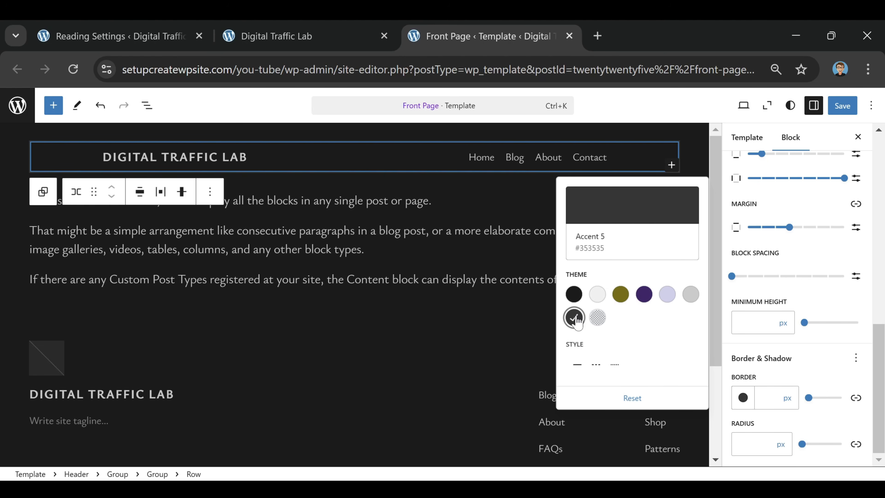
{"action": "left_click", "coordinate": [574, 294]}
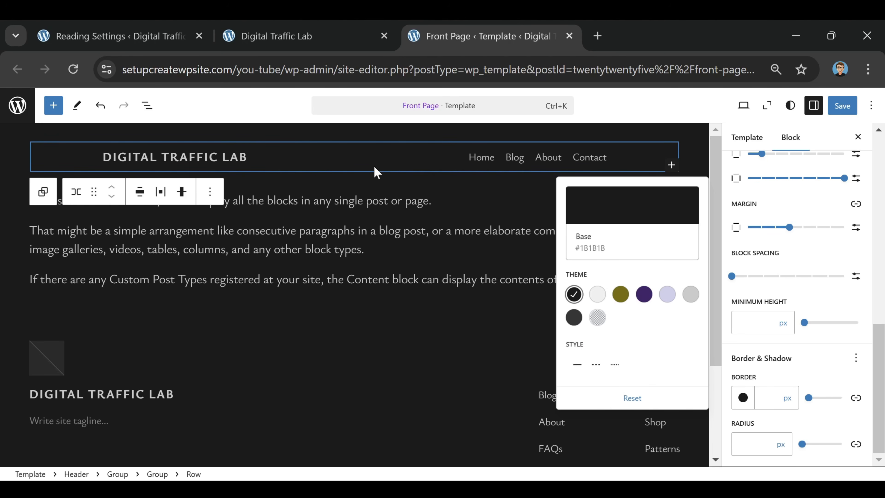
{"action": "left_click", "coordinate": [574, 319]}
{"action": "left_click", "coordinate": [574, 295]}
{"action": "left_click", "coordinate": [599, 323]}
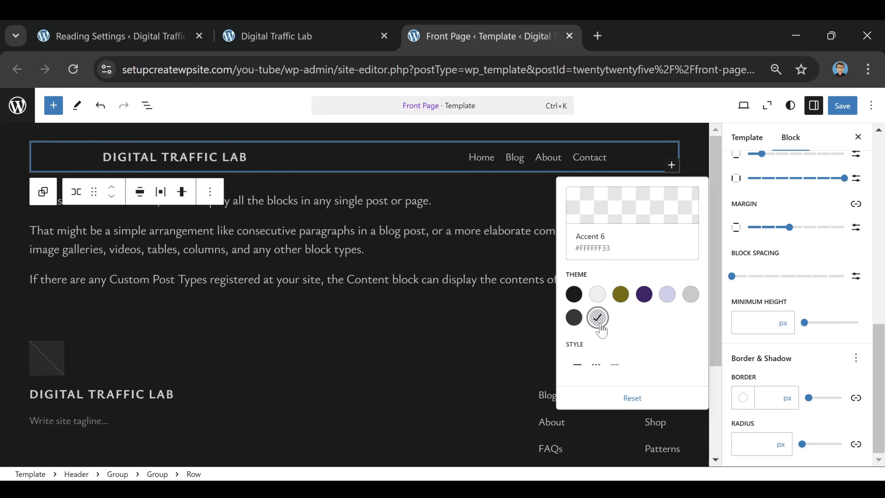
{"action": "mouse_move", "coordinate": [809, 398]}
{"action": "left_mouse_down"}
{"action": "mouse_move", "coordinate": [819, 397]}
{"action": "mouse_move", "coordinate": [799, 397]}
{"action": "mouse_move", "coordinate": [817, 412]}
{"action": "left_mouse_up"}
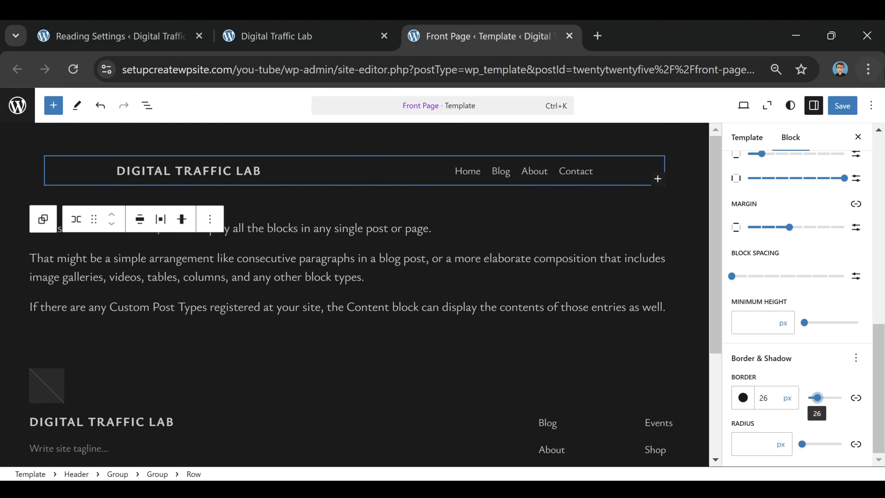
{"action": "left_click", "coordinate": [843, 108]}
{"action": "left_click", "coordinate": [844, 107]}
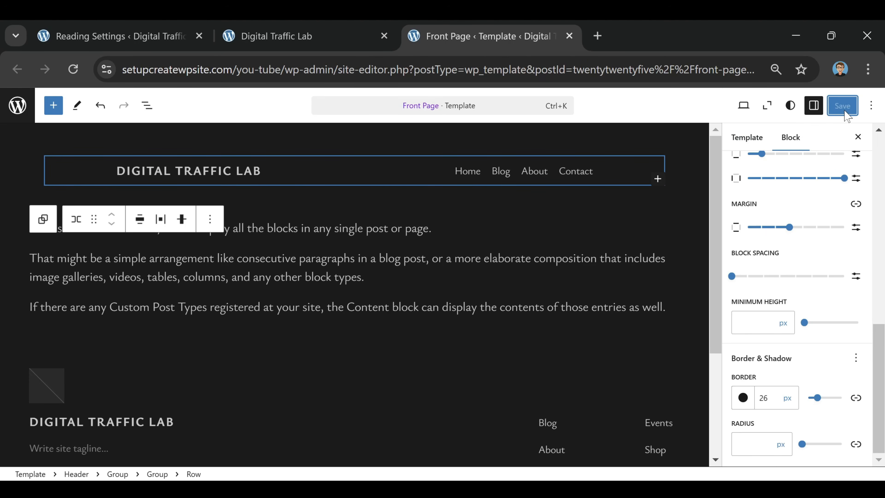
Step: Reload the live homepage and compare the header's spacing with the Front Page template
{"action": "left_click", "coordinate": [266, 36]}
{"action": "left_click", "coordinate": [73, 69]}
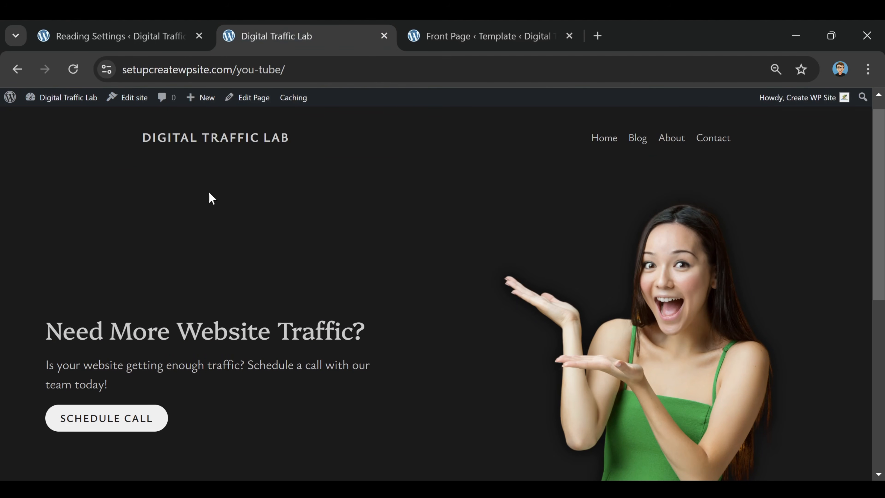
{"action": "left_click", "coordinate": [419, 31]}
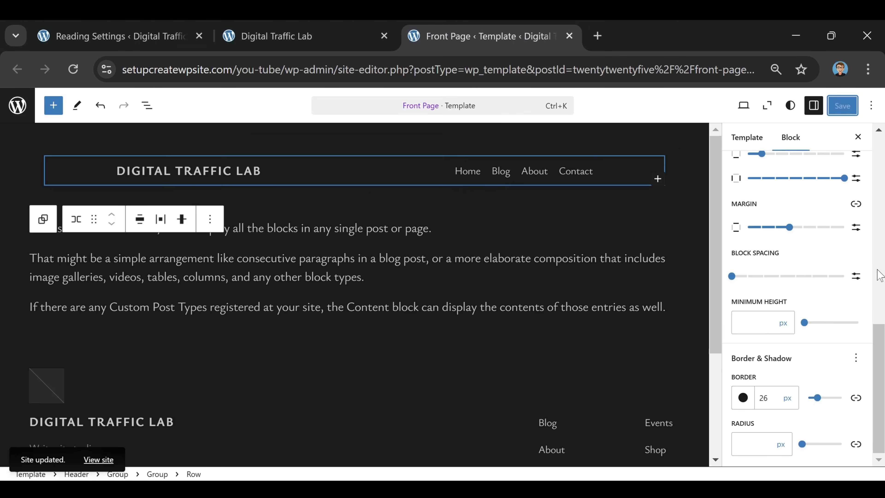
{"action": "left_click", "coordinate": [292, 36]}
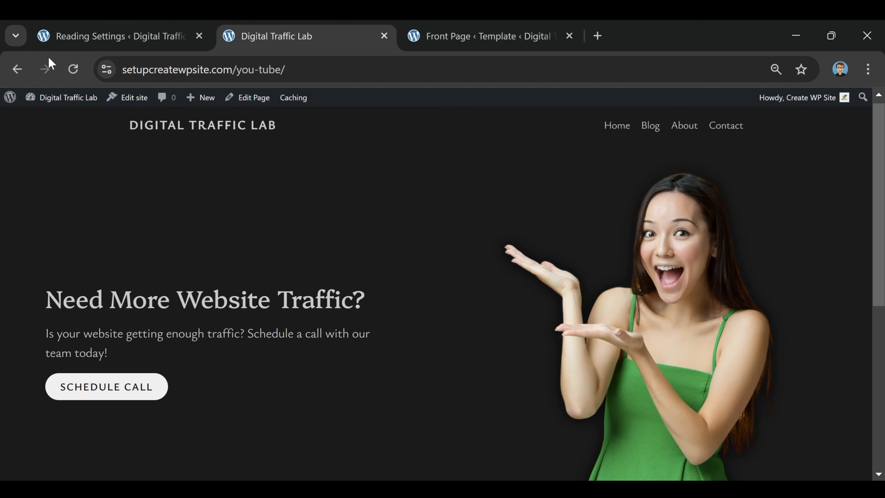
{"action": "left_click", "coordinate": [73, 69]}
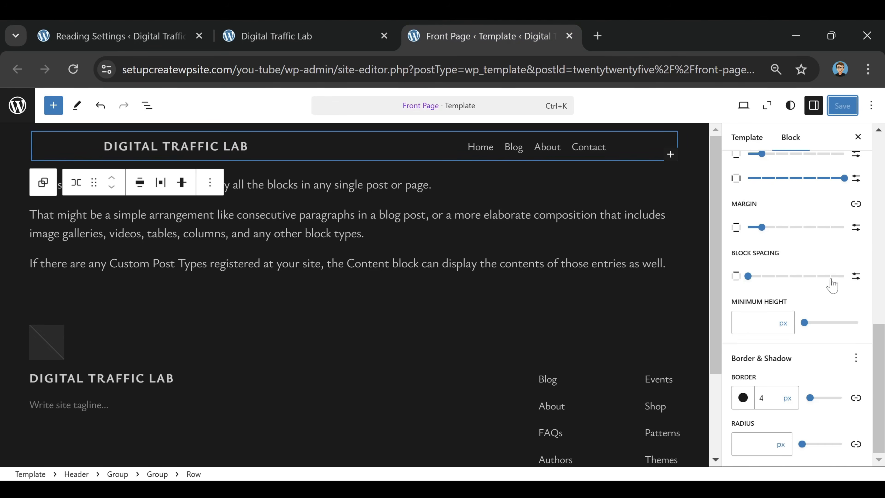
Step: Select the footer and try the compact design with Home, Blog, About and Contact links beside the WordPress credit
{"action": "scroll", "coordinate": [830, 283], "scroll_direction": "up", "scroll_amount": 5}
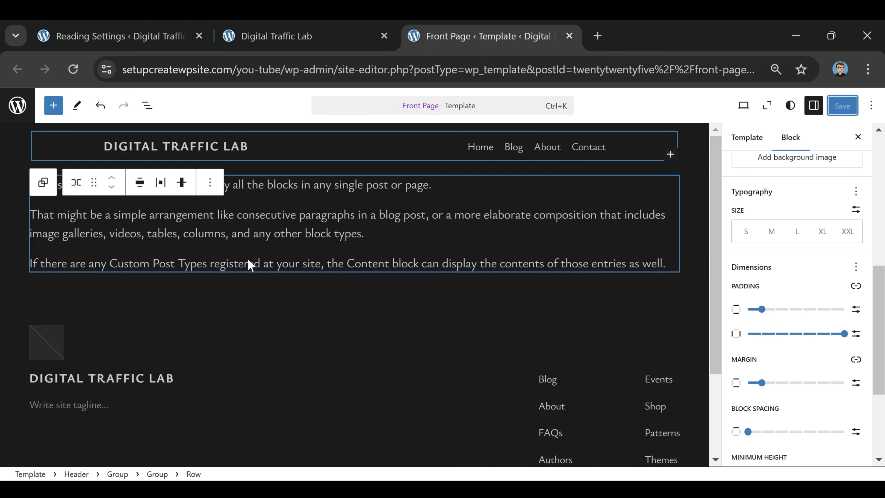
{"action": "scroll", "coordinate": [351, 326], "scroll_direction": "down", "scroll_amount": 3}
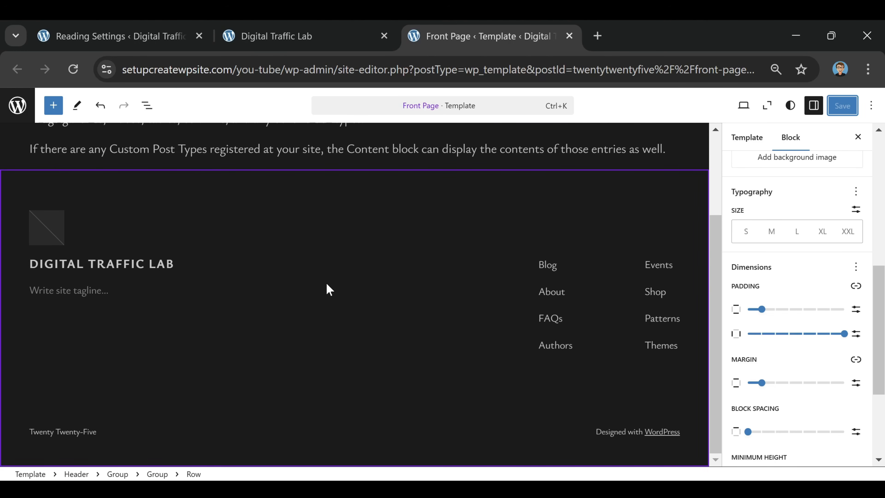
{"action": "left_click", "coordinate": [336, 207]}
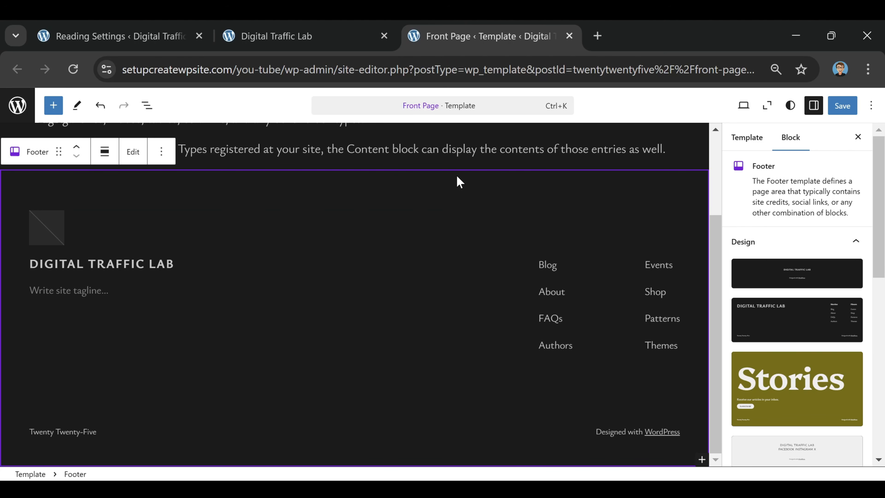
{"action": "scroll", "coordinate": [810, 290], "scroll_direction": "down", "scroll_amount": 7}
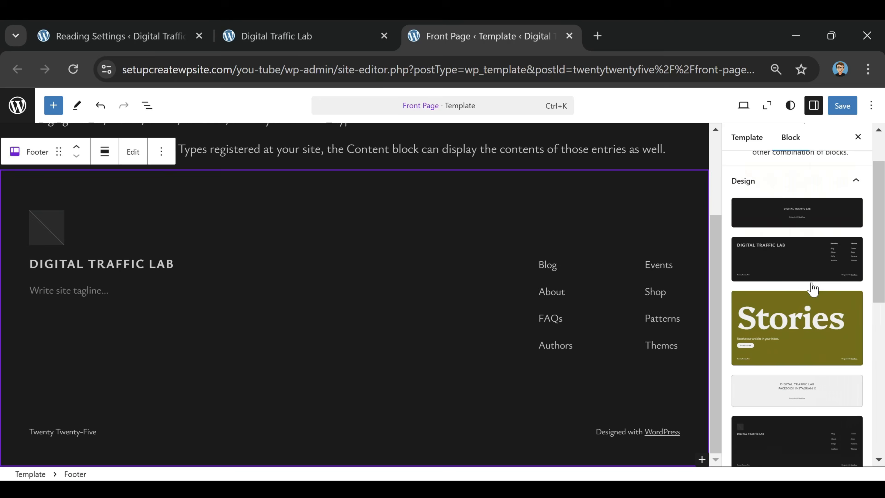
{"action": "scroll", "coordinate": [813, 309], "scroll_direction": "down", "scroll_amount": 4}
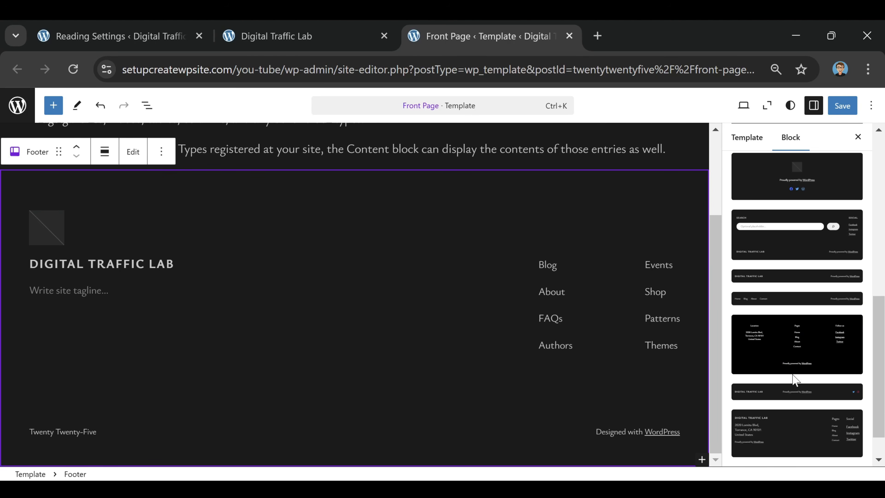
{"action": "scroll", "coordinate": [798, 275], "scroll_direction": "down", "scroll_amount": 1}
{"action": "left_click", "coordinate": [781, 263]}
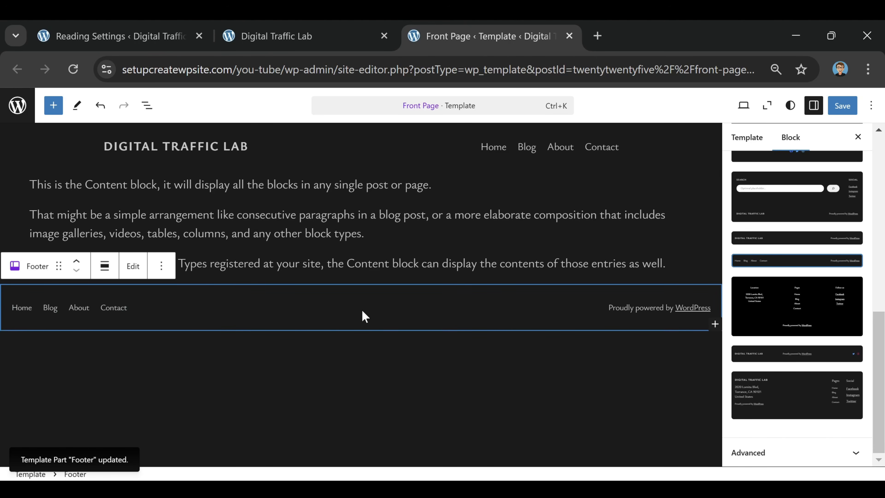
{"action": "left_click", "coordinate": [328, 369]}
{"action": "left_click", "coordinate": [195, 324]}
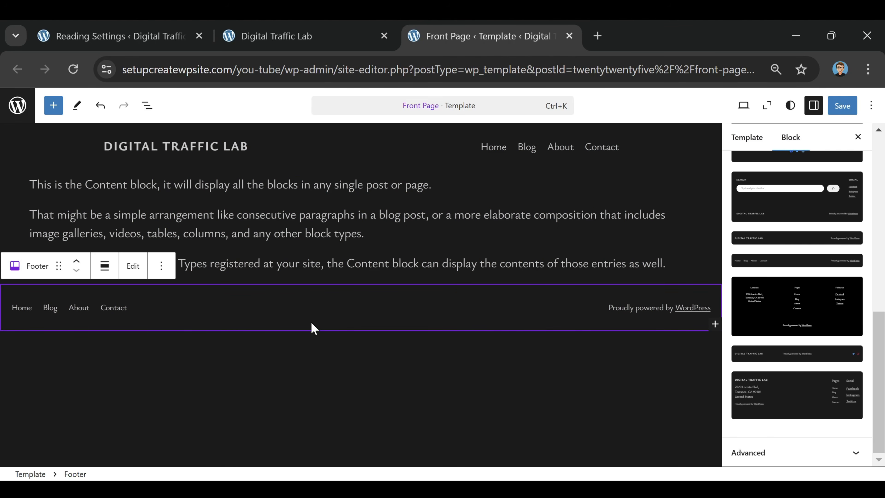
Step: Undo the page-links footer, then try the compact site-title footer design and undo it as well
{"action": "left_click", "coordinate": [101, 110]}
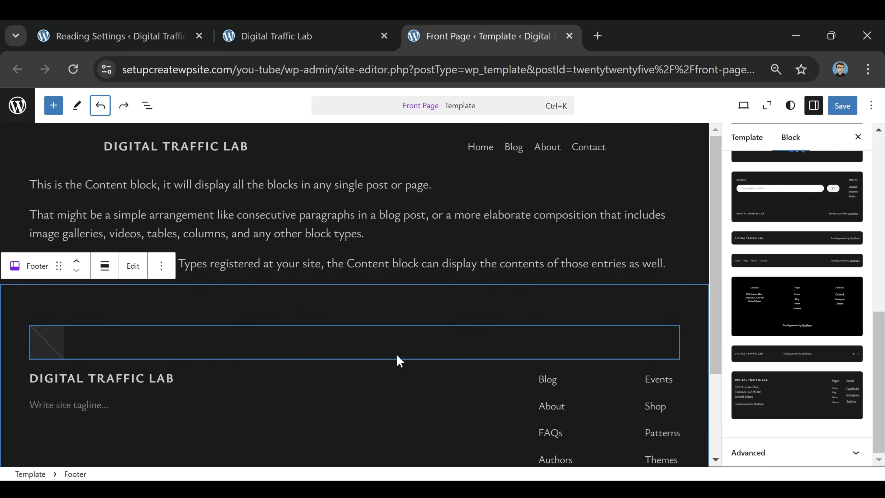
{"action": "left_click", "coordinate": [828, 355]}
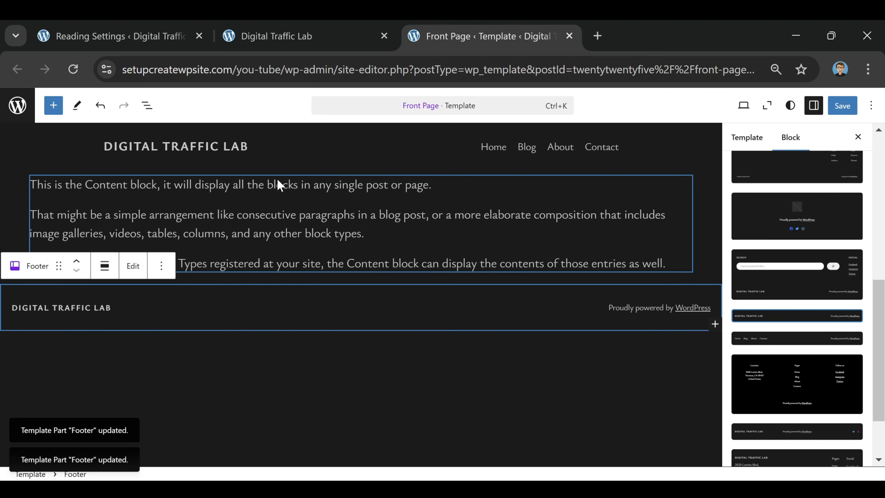
{"action": "left_click", "coordinate": [100, 106]}
{"action": "left_click", "coordinate": [100, 108]}
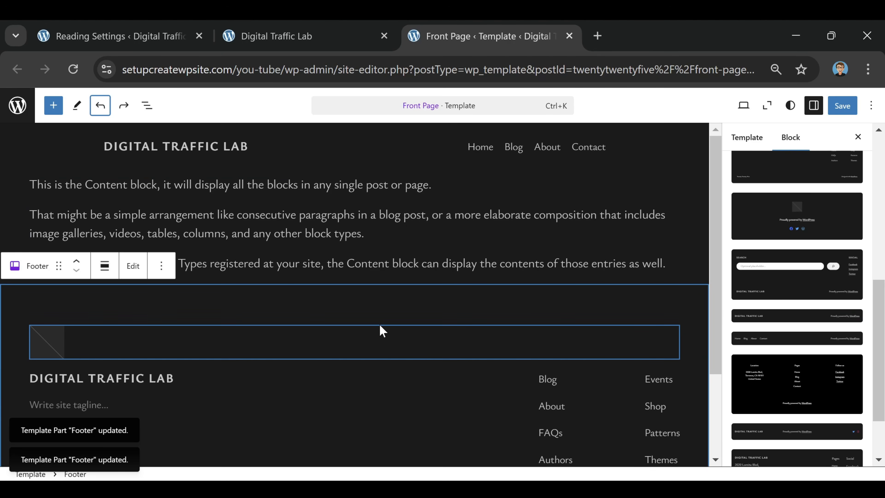
Step: Replace the footer with the compact design showing the site title and WordPress credit, and save the site
{"action": "left_click", "coordinate": [797, 274]}
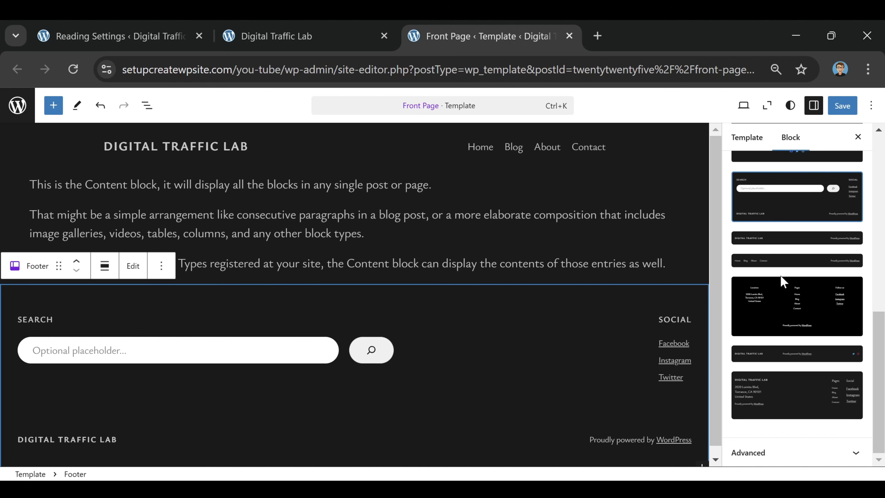
{"action": "left_click", "coordinate": [772, 260]}
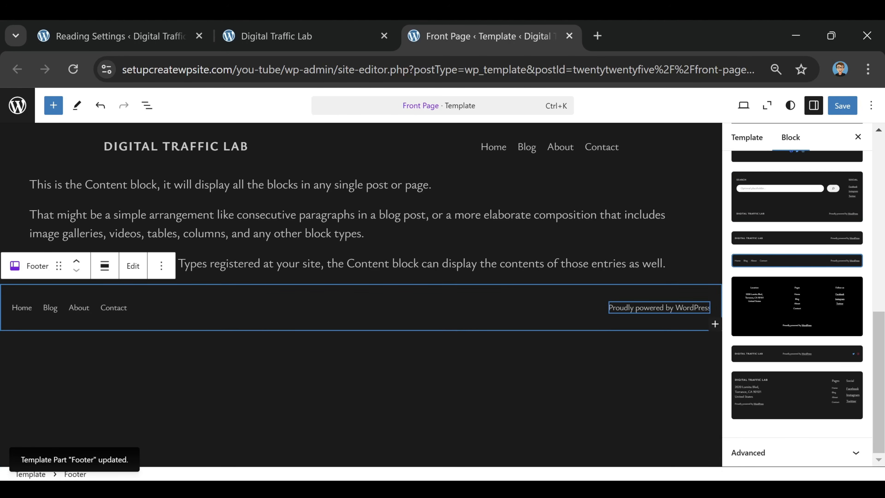
{"action": "left_click", "coordinate": [330, 310]}
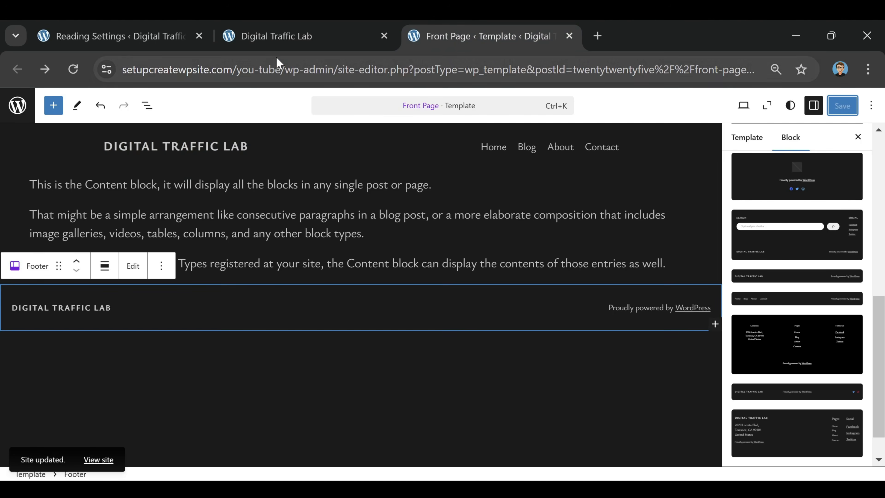
Step: Reload the live homepage to check its header and footer, and close the Front Page template editor
{"action": "left_click", "coordinate": [315, 36]}
{"action": "left_click", "coordinate": [72, 70]}
{"action": "scroll", "coordinate": [331, 279], "scroll_direction": "down", "scroll_amount": 3}
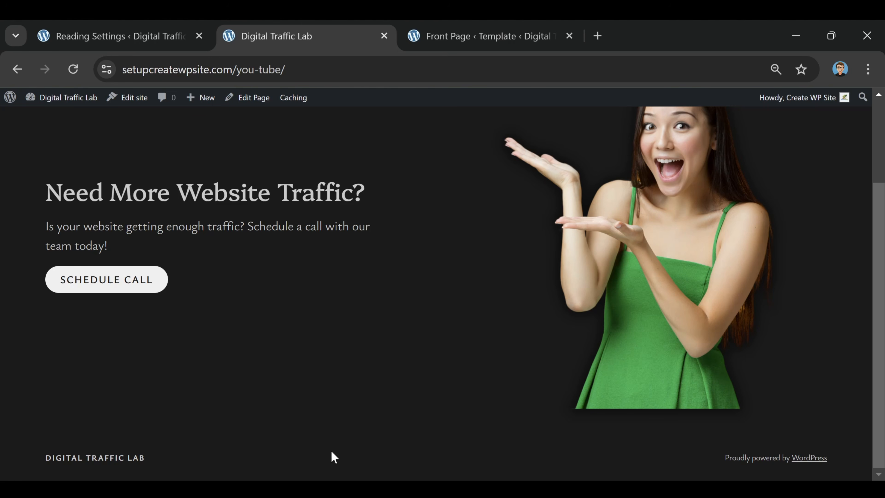
{"action": "scroll", "coordinate": [460, 367], "scroll_direction": "up", "scroll_amount": 3}
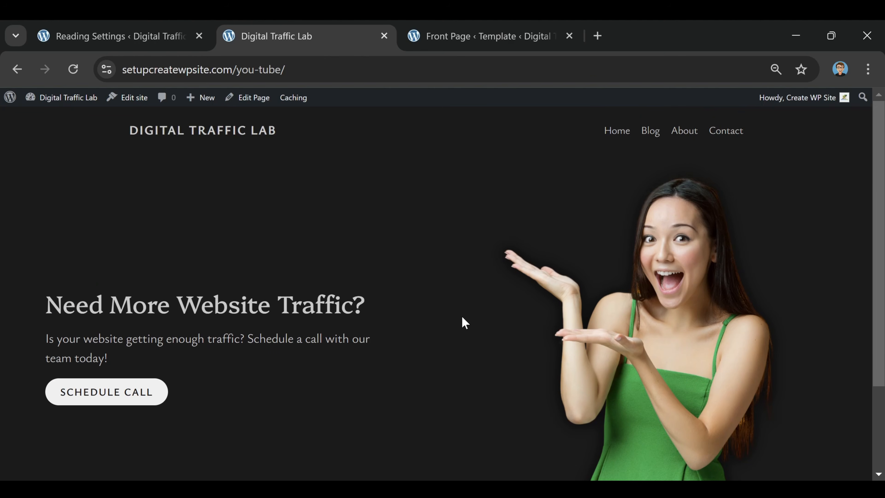
{"action": "scroll", "coordinate": [459, 289], "scroll_direction": "down", "scroll_amount": 3}
{"action": "scroll", "coordinate": [457, 278], "scroll_direction": "up", "scroll_amount": 3}
{"action": "left_click", "coordinate": [569, 35]}
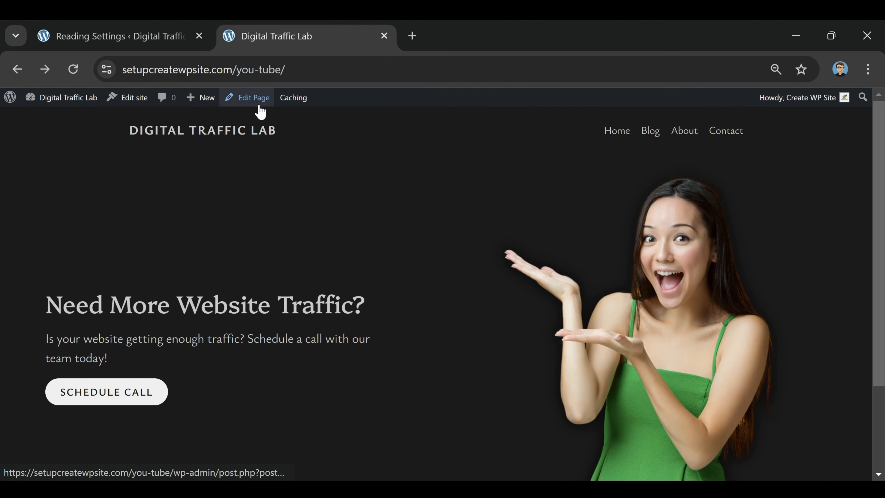
Step: Open the Home page for editing, add an empty paragraph below the Schedule Call section, and show the full block library
{"action": "left_click", "coordinate": [258, 98]}
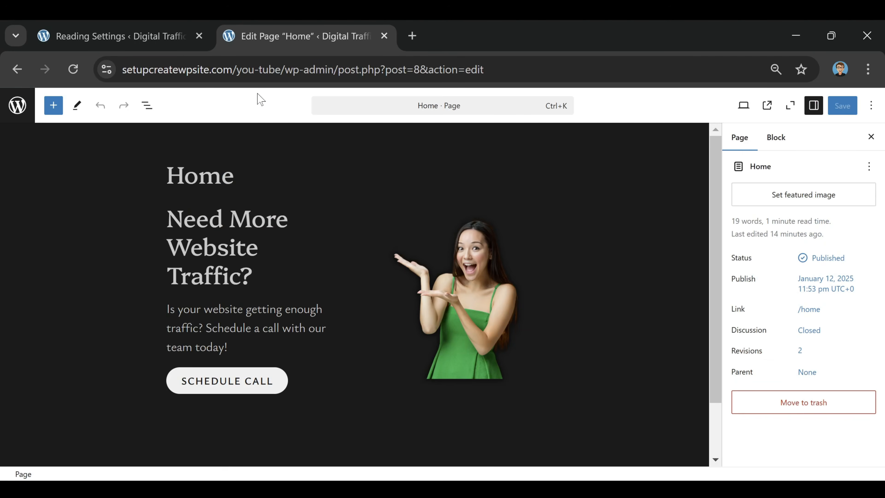
{"action": "scroll", "coordinate": [375, 197], "scroll_direction": "down", "scroll_amount": 2}
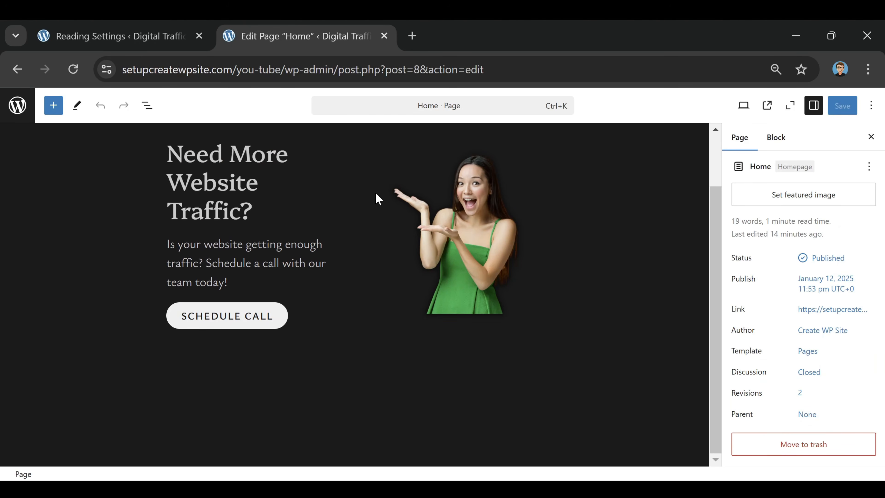
{"action": "left_click", "coordinate": [280, 365]}
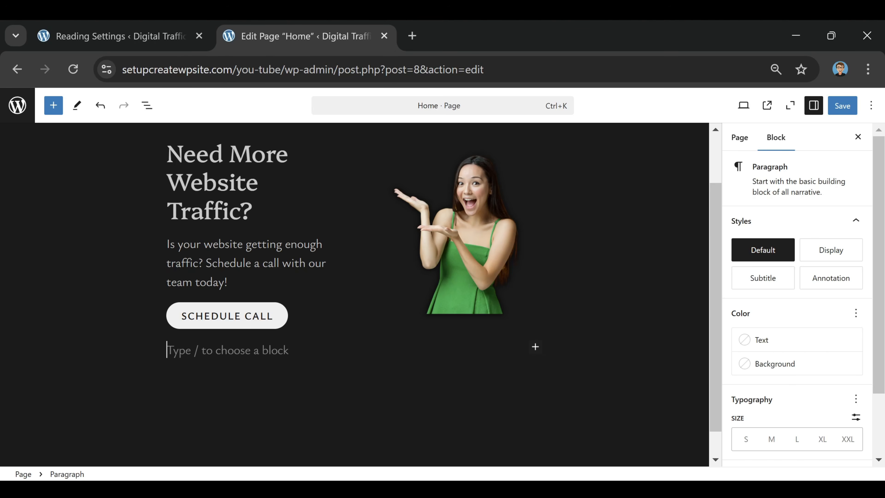
{"action": "left_click", "coordinate": [535, 346]}
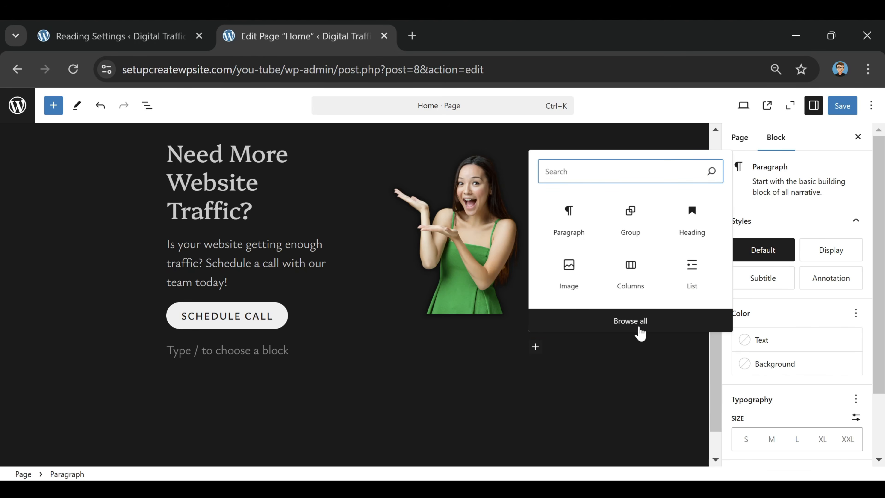
{"action": "left_click", "coordinate": [638, 324]}
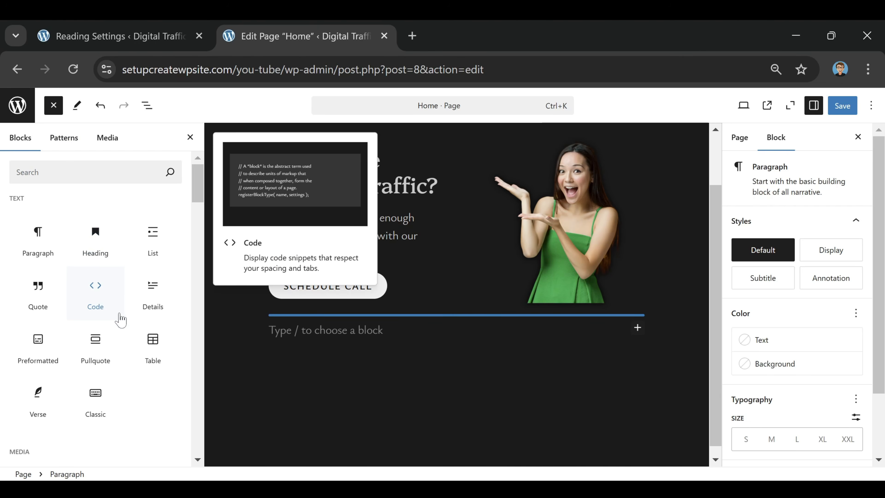
Step: Browse the block library's Media, Design, Widgets and Theme categories to see which blocks are available
{"action": "scroll", "coordinate": [112, 308], "scroll_direction": "down", "scroll_amount": 5}
{"action": "scroll", "coordinate": [113, 309], "scroll_direction": "down", "scroll_amount": 2}
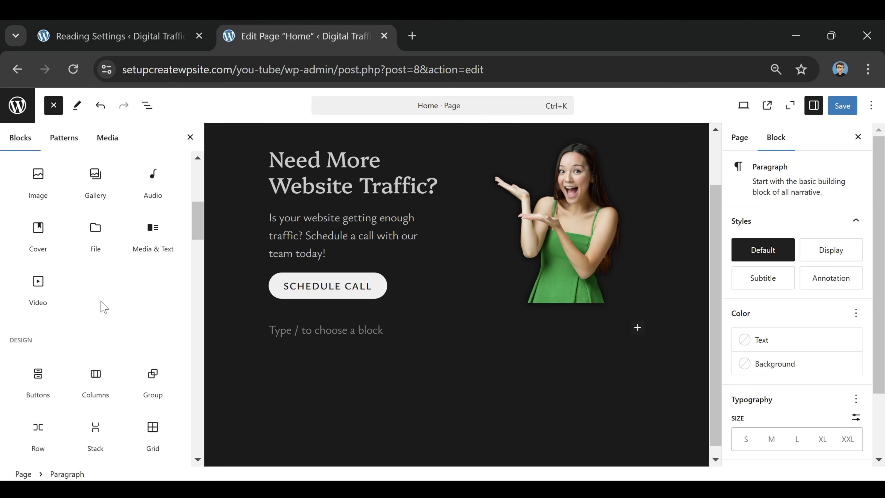
{"action": "scroll", "coordinate": [111, 263], "scroll_direction": "down", "scroll_amount": 5}
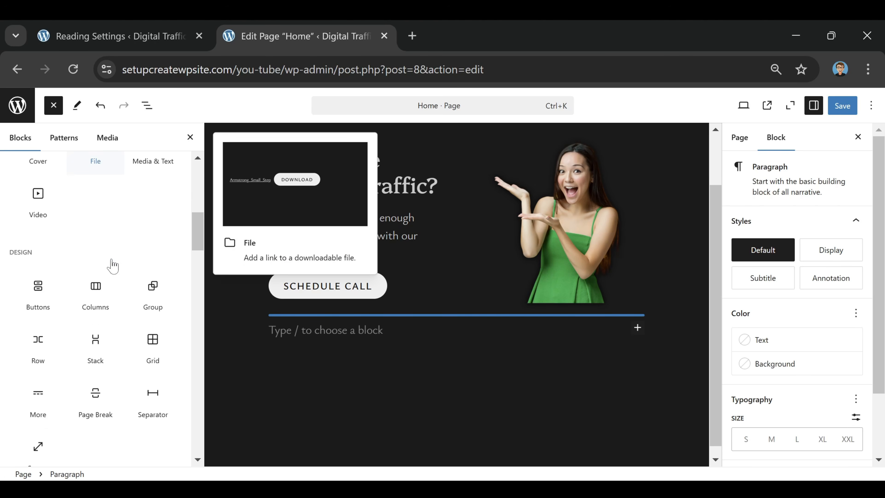
{"action": "scroll", "coordinate": [112, 266], "scroll_direction": "down", "scroll_amount": 5}
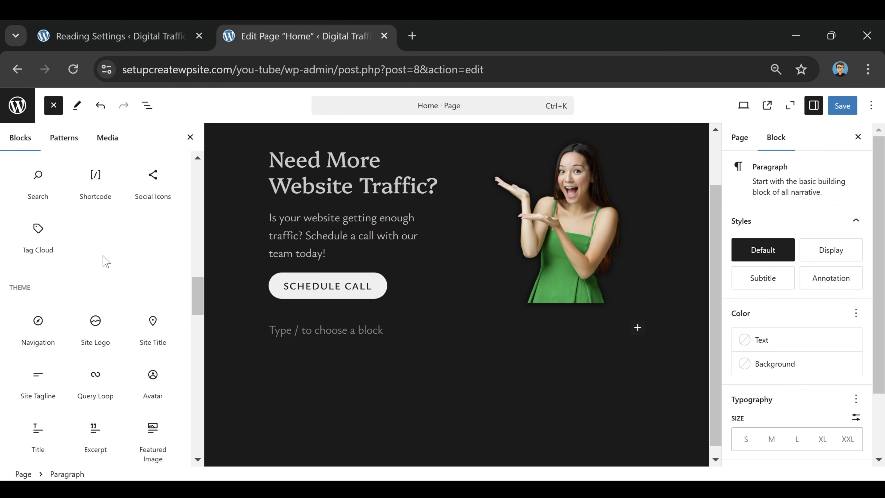
{"action": "scroll", "coordinate": [105, 261], "scroll_direction": "down", "scroll_amount": 5}
{"action": "scroll", "coordinate": [103, 265], "scroll_direction": "up", "scroll_amount": 3}
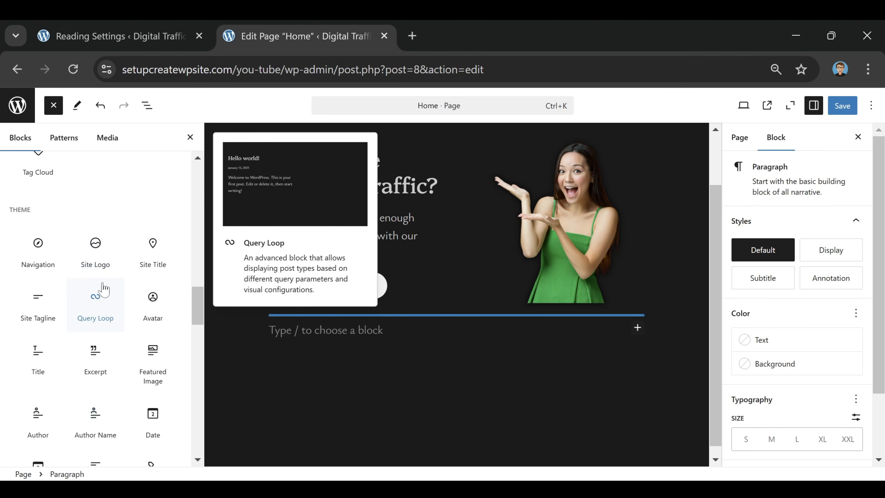
{"action": "scroll", "coordinate": [103, 290], "scroll_direction": "up", "scroll_amount": 4}
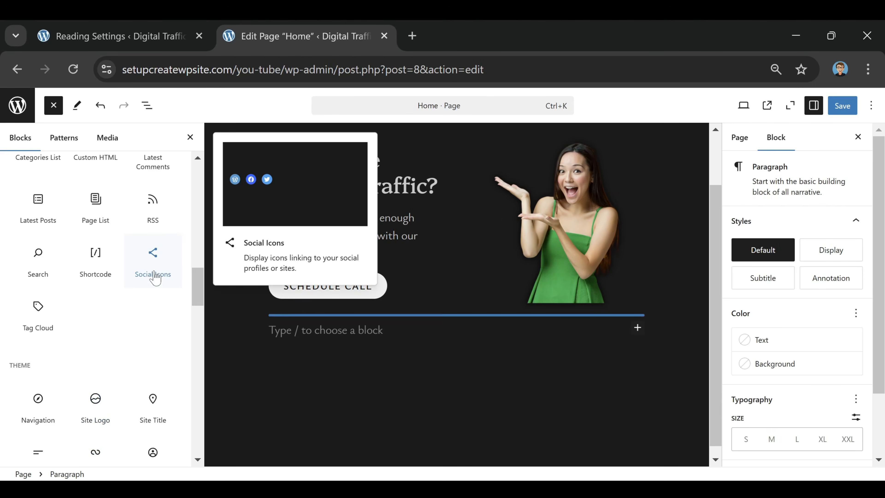
{"action": "scroll", "coordinate": [122, 382], "scroll_direction": "up", "scroll_amount": 4}
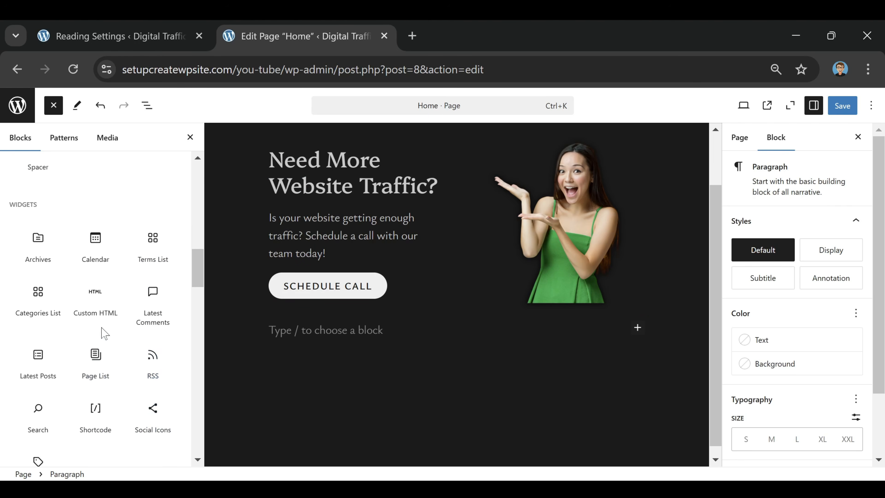
{"action": "scroll", "coordinate": [105, 334], "scroll_direction": "up", "scroll_amount": 6}
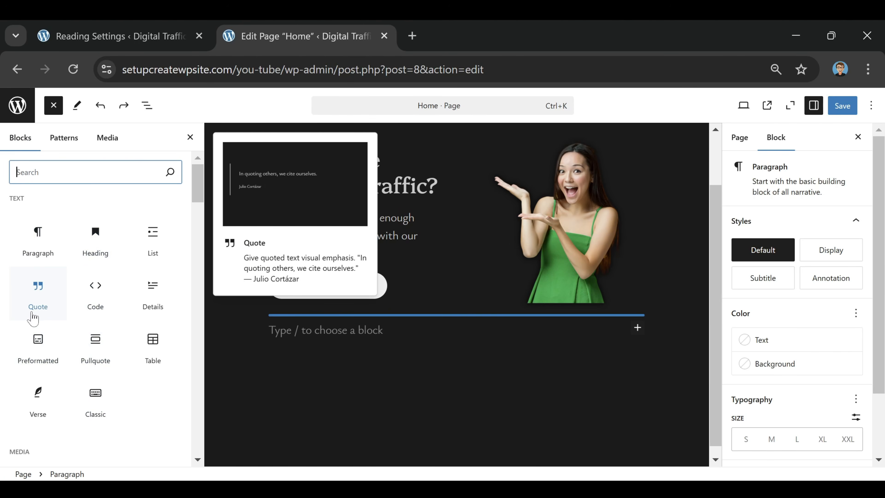
Step: Insert a Quote block below the Schedule Call section and paste the Stewart Brand technology quotation into it
{"action": "left_click", "coordinate": [30, 314]}
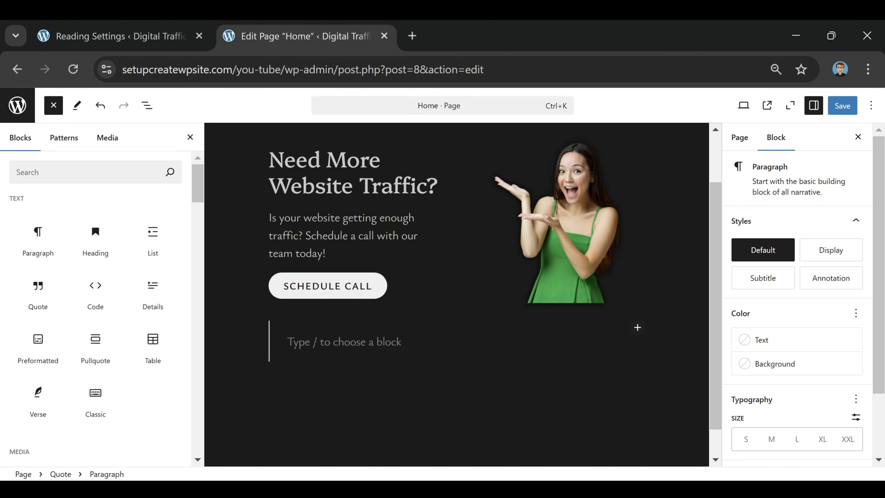
{"action": "right_click", "coordinate": [298, 342]}
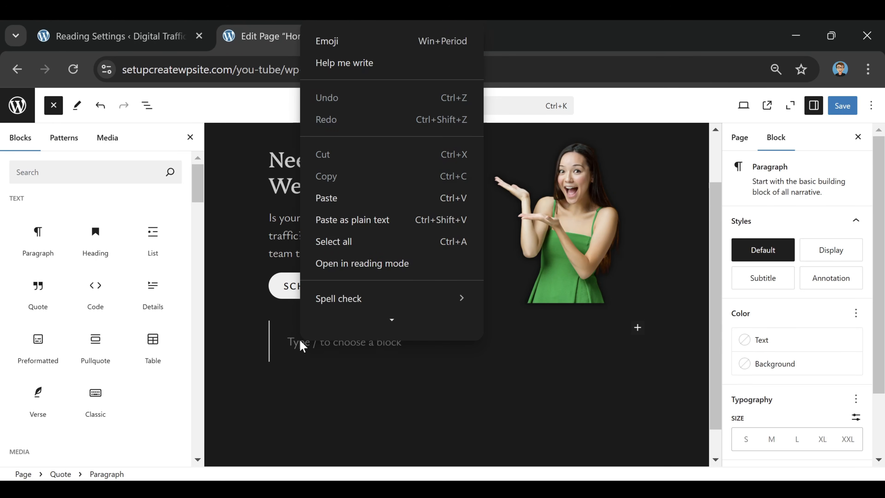
{"action": "left_click", "coordinate": [322, 198]}
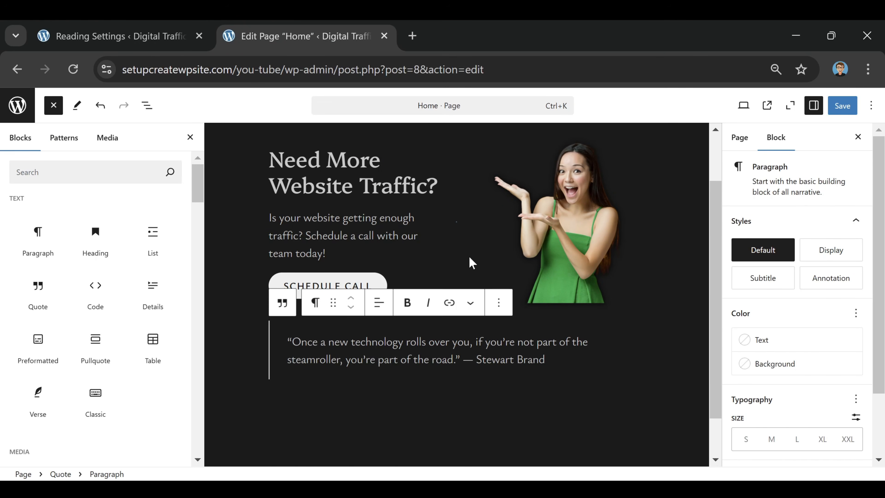
Step: Save the Home page and view the quote above the footer on the live page
{"action": "left_click", "coordinate": [836, 108]}
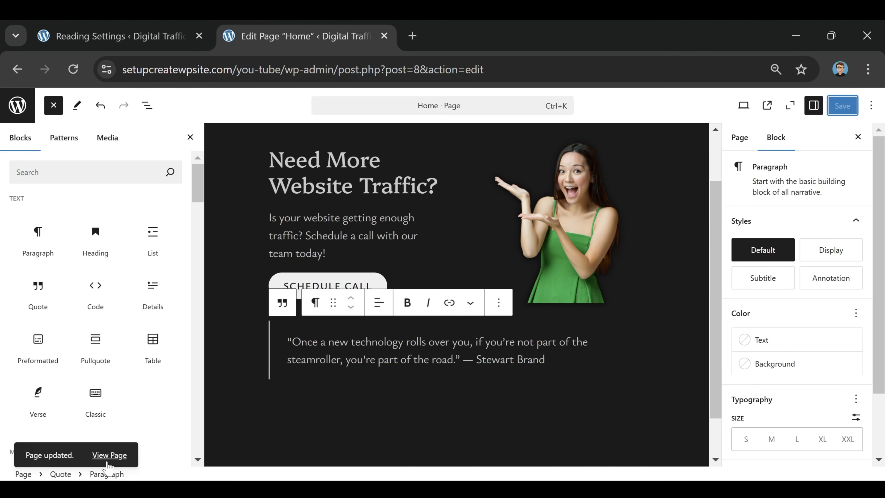
{"action": "left_click", "coordinate": [110, 456]}
{"action": "scroll", "coordinate": [447, 177], "scroll_direction": "down", "scroll_amount": 5}
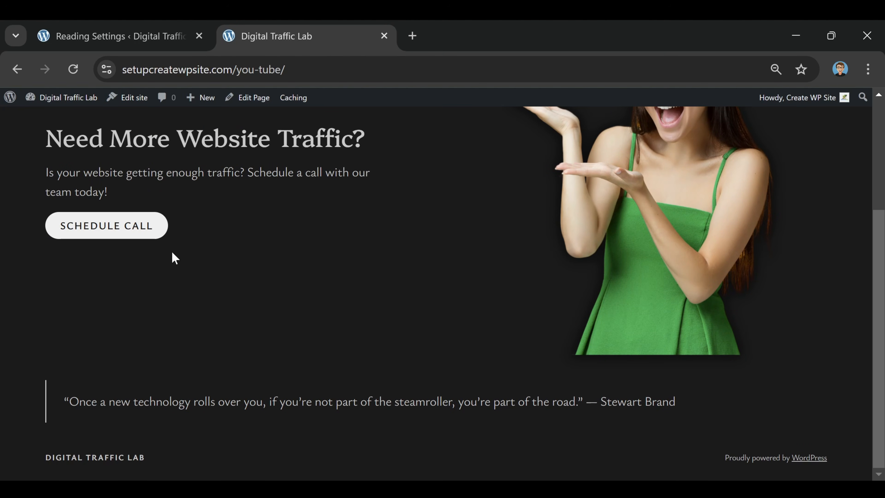
Step: Open the Home page for editing and center-align the text of the Stewart Brand Quote block
{"action": "left_click", "coordinate": [258, 102]}
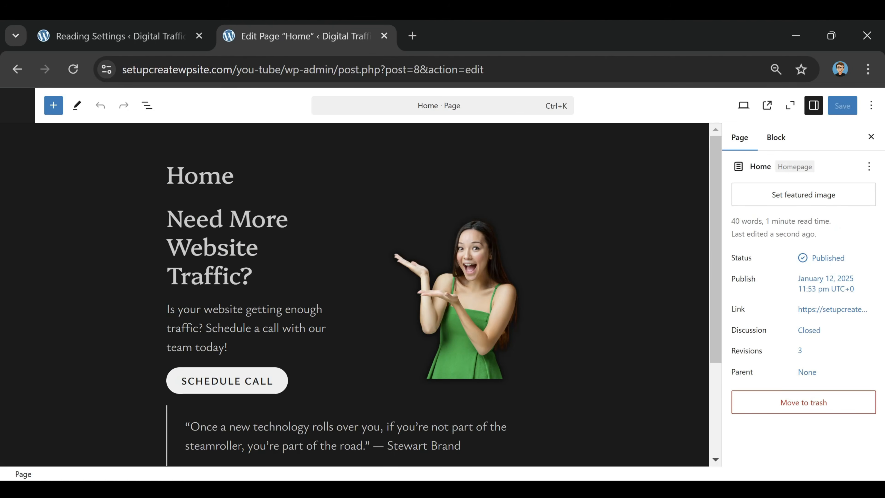
{"action": "scroll", "coordinate": [366, 401], "scroll_direction": "down", "scroll_amount": 3}
{"action": "left_click", "coordinate": [328, 289]}
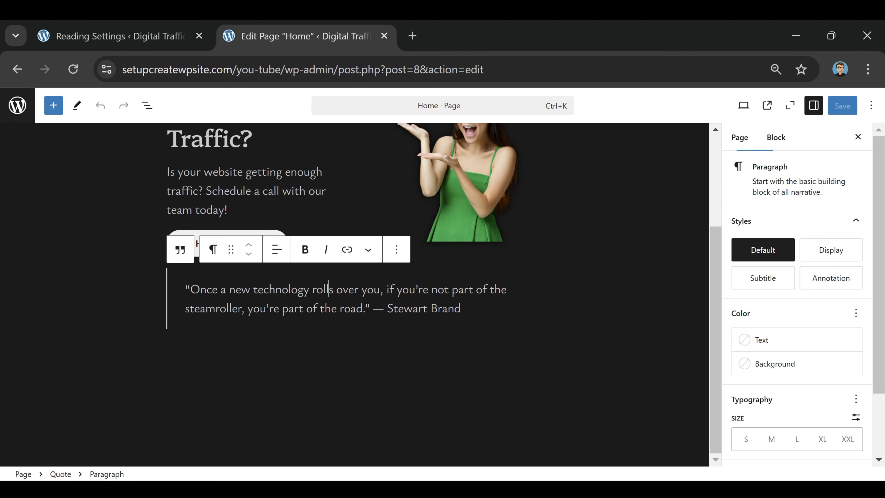
{"action": "left_click", "coordinate": [424, 271]}
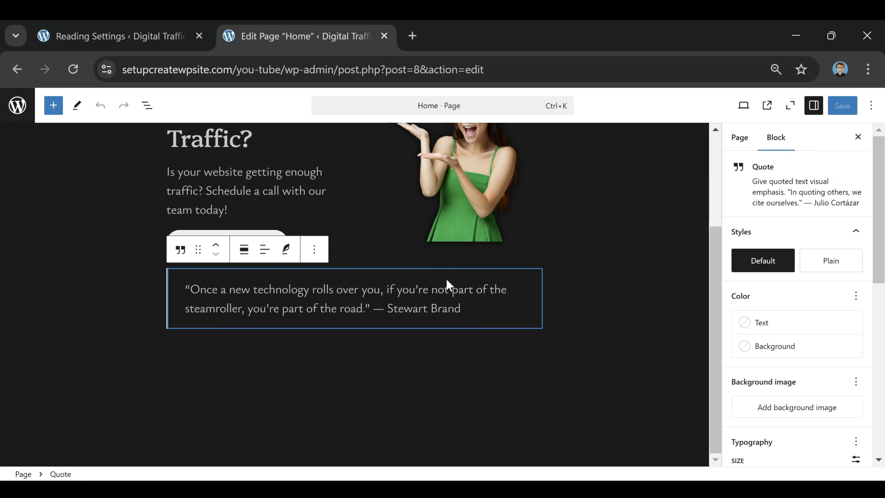
{"action": "left_click", "coordinate": [248, 255]}
{"action": "left_click", "coordinate": [320, 338]}
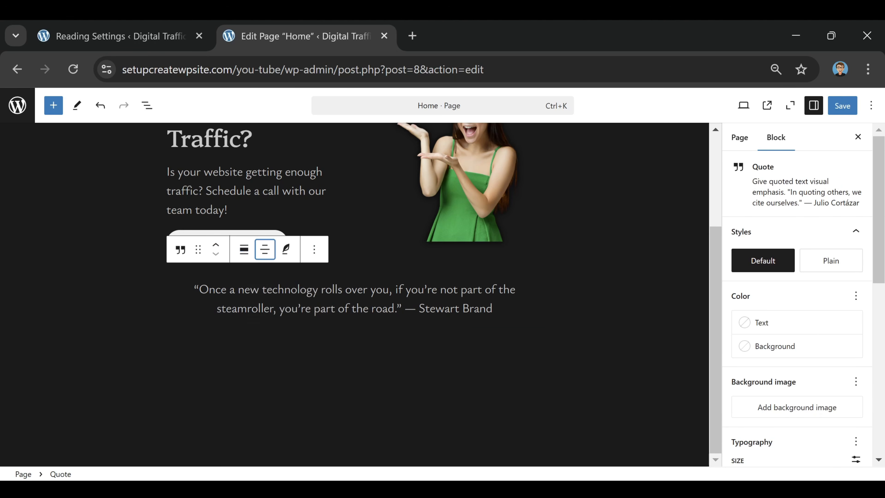
Step: Save the Home page and check the realigned quote on the live page
{"action": "left_click", "coordinate": [842, 105]}
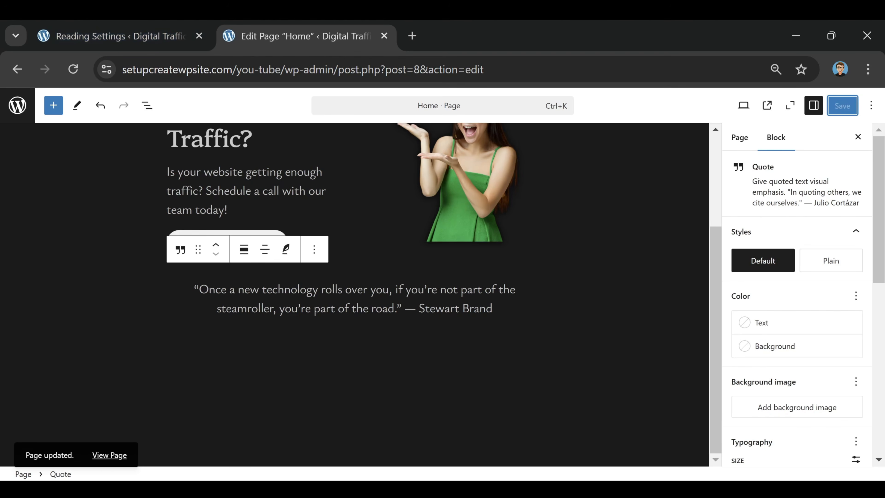
{"action": "left_click", "coordinate": [116, 456]}
{"action": "scroll", "coordinate": [272, 324], "scroll_direction": "down", "scroll_amount": 5}
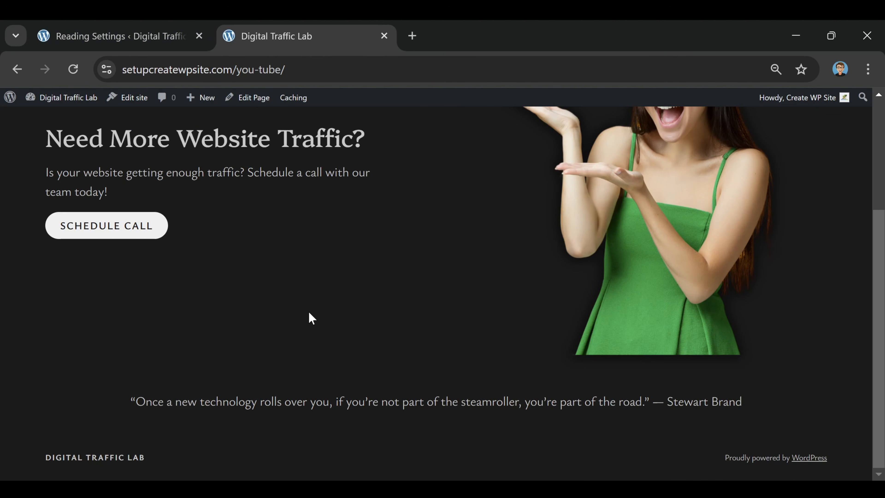
{"action": "scroll", "coordinate": [535, 330], "scroll_direction": "up", "scroll_amount": 5}
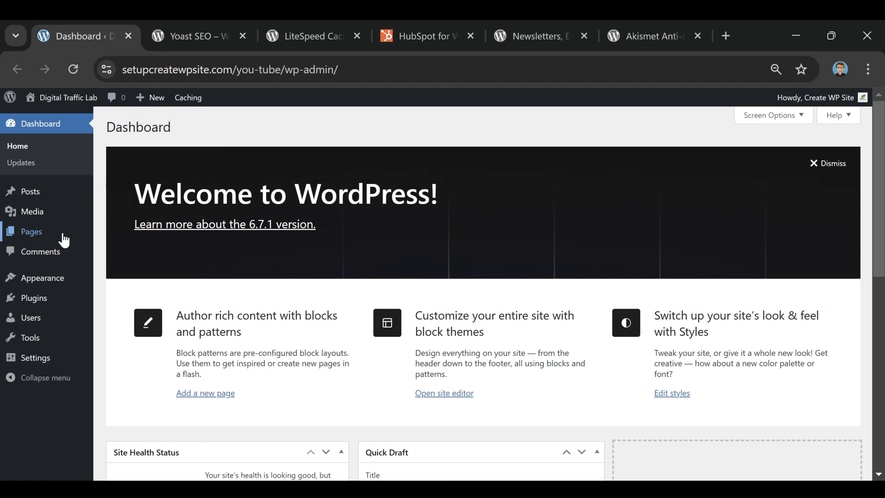
Step: Go from the dashboard's installed plugins to adding a new plugin and look through the Featured plugins
{"action": "mouse_move", "coordinate": [38, 304]}
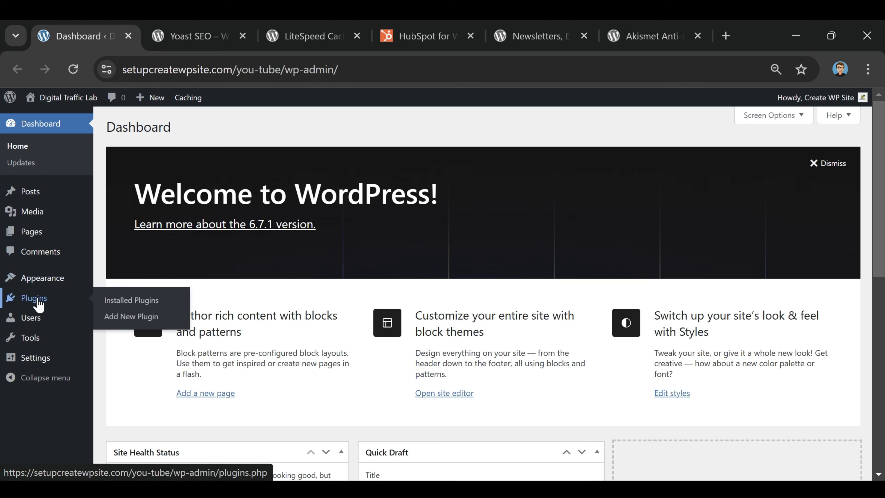
{"action": "left_click", "coordinate": [37, 300]}
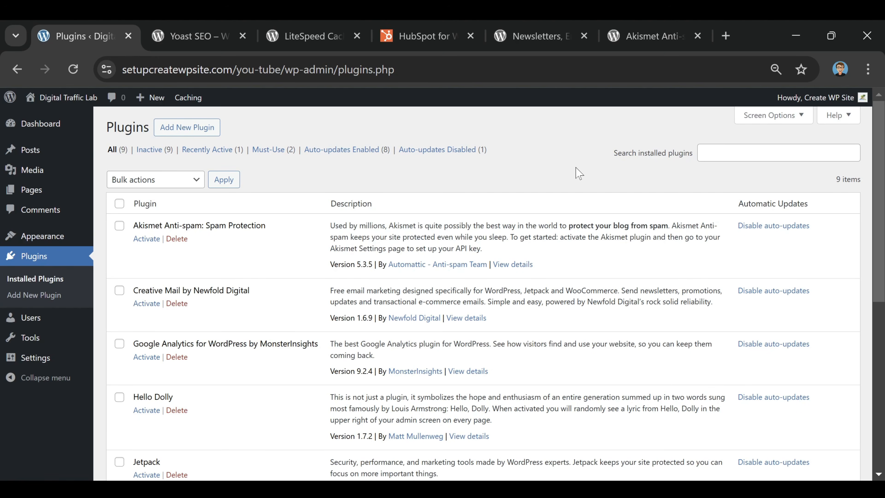
{"action": "left_click", "coordinate": [193, 135]}
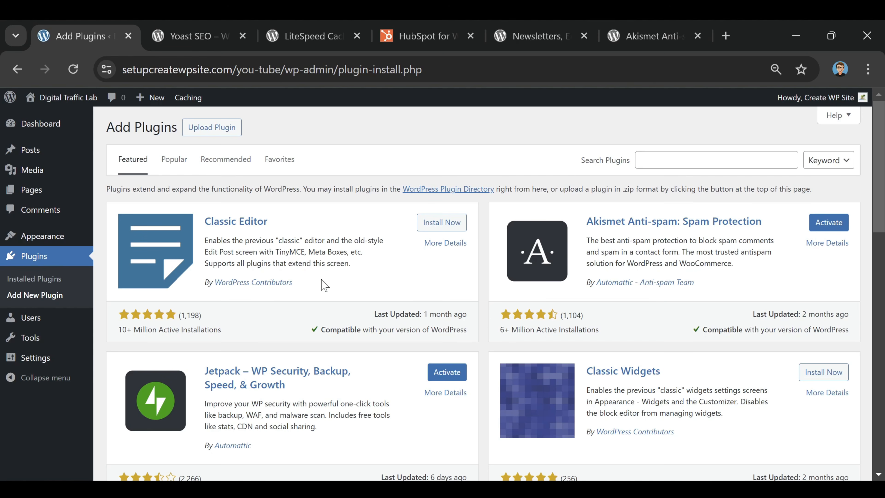
{"action": "scroll", "coordinate": [401, 230], "scroll_direction": "down", "scroll_amount": 5}
{"action": "scroll", "coordinate": [352, 292], "scroll_direction": "down", "scroll_amount": 3}
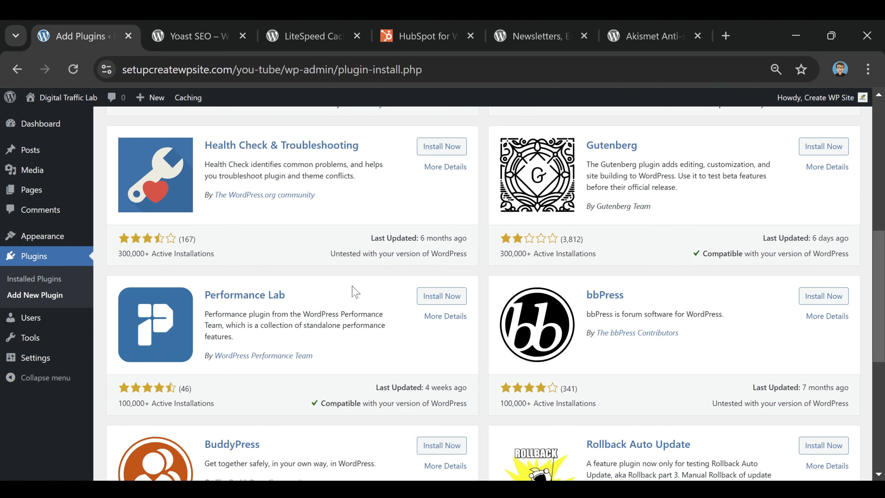
{"action": "scroll", "coordinate": [335, 292], "scroll_direction": "up", "scroll_amount": 8}
Step: Browse the Popular, Recommended and Favorites plugin categories, and return to the Featured plugins
{"action": "left_click", "coordinate": [175, 160]}
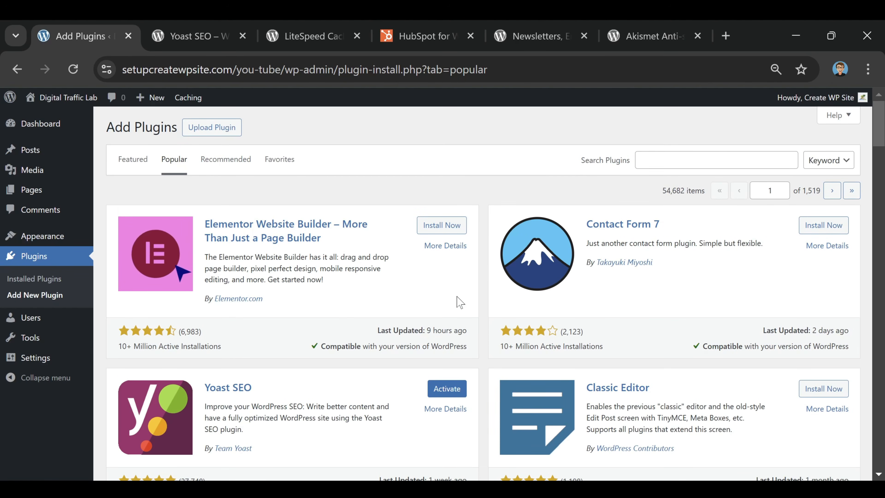
{"action": "scroll", "coordinate": [458, 300], "scroll_direction": "down", "scroll_amount": 4}
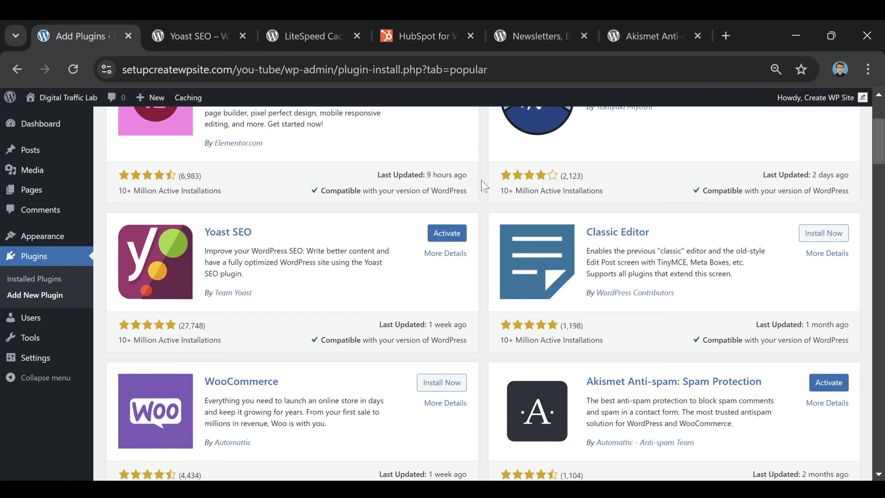
{"action": "scroll", "coordinate": [445, 241], "scroll_direction": "down", "scroll_amount": 4}
{"action": "scroll", "coordinate": [445, 240], "scroll_direction": "up", "scroll_amount": 8}
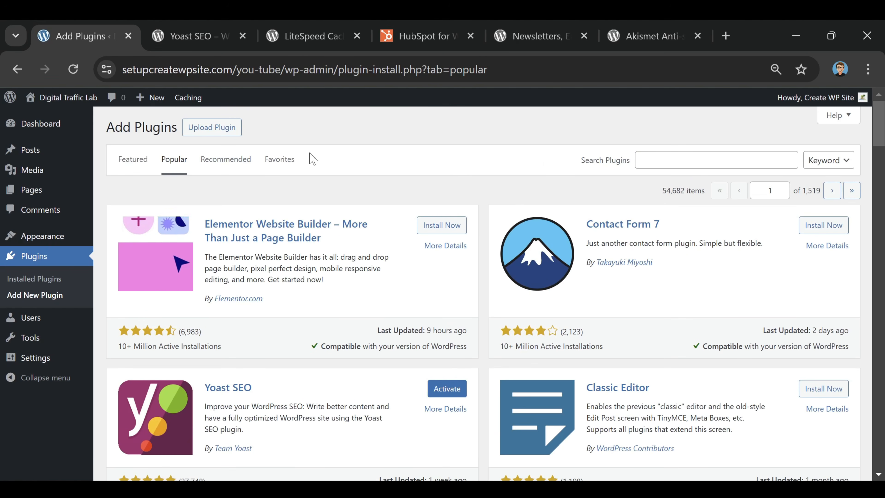
{"action": "left_click", "coordinate": [213, 163]}
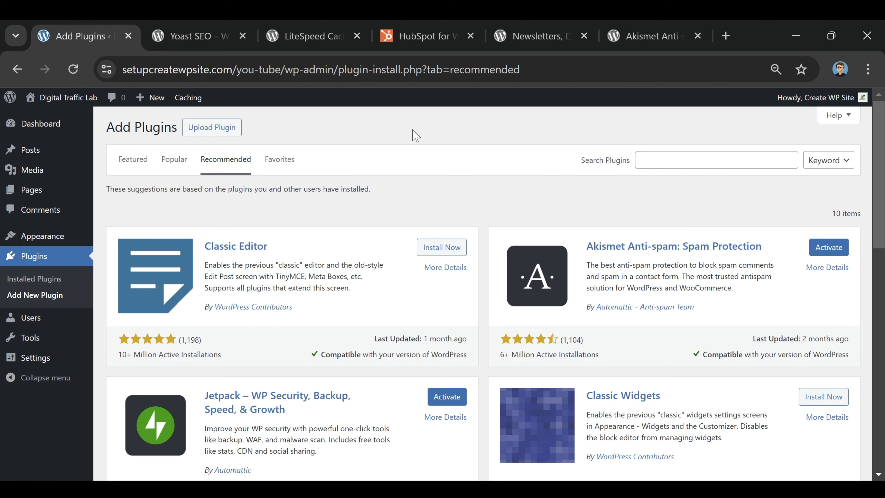
{"action": "scroll", "coordinate": [435, 188], "scroll_direction": "down", "scroll_amount": 5}
{"action": "scroll", "coordinate": [449, 222], "scroll_direction": "down", "scroll_amount": 7}
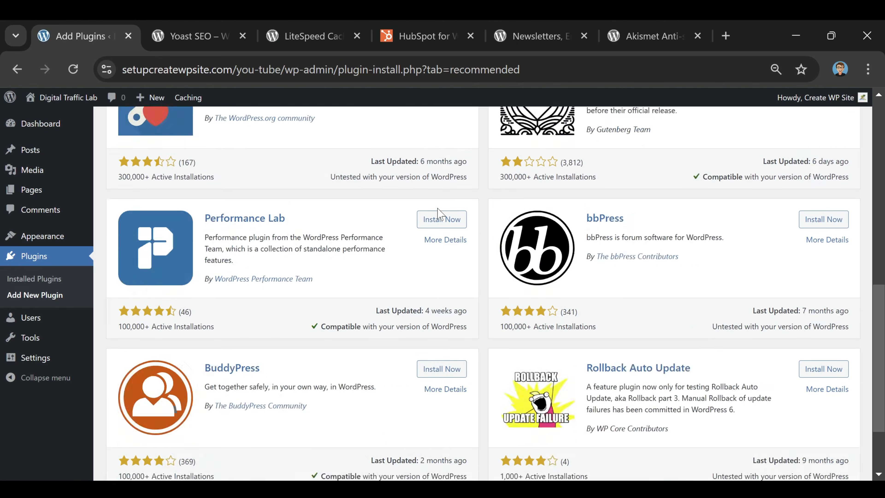
{"action": "scroll", "coordinate": [439, 231], "scroll_direction": "up", "scroll_amount": 12}
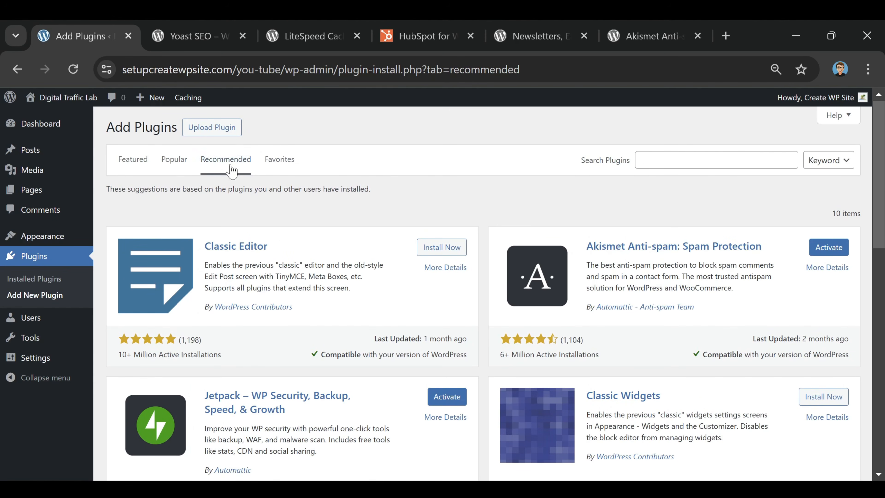
{"action": "left_click", "coordinate": [290, 167]}
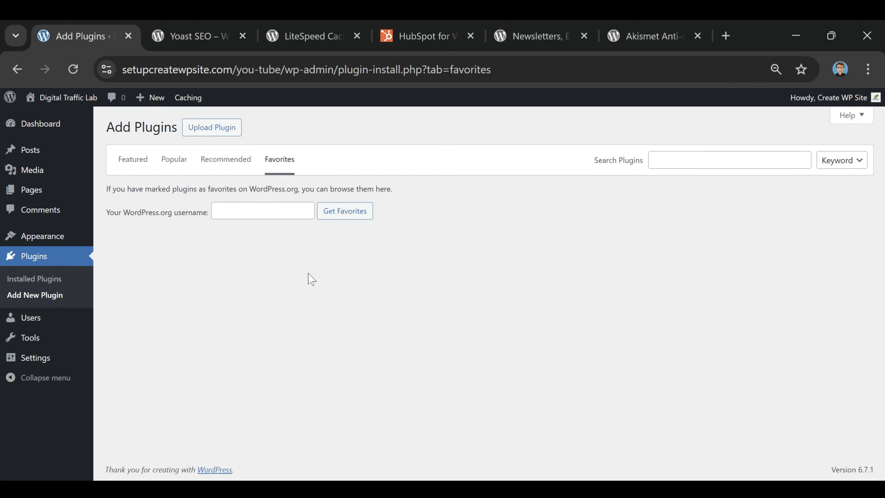
{"action": "left_click", "coordinate": [136, 166]}
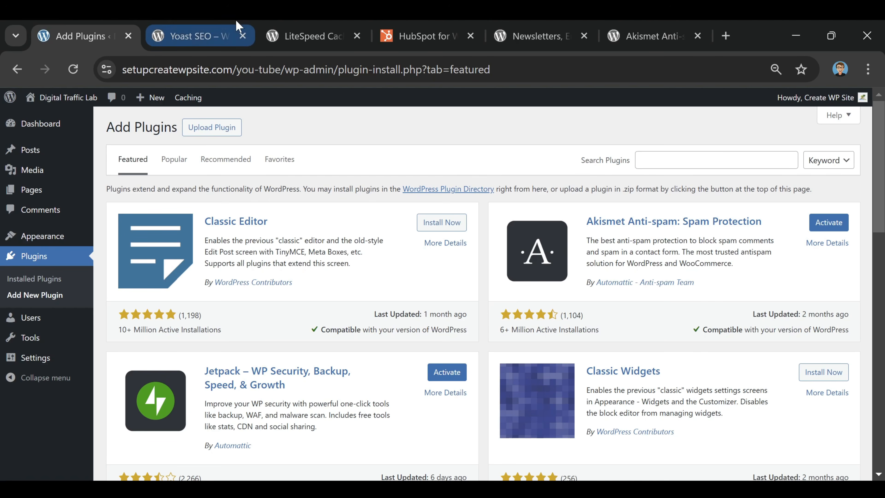
Step: Read the WordPress.org plugin descriptions of Yoast SEO and LiteSpeed Cache
{"action": "left_click", "coordinate": [211, 26]}
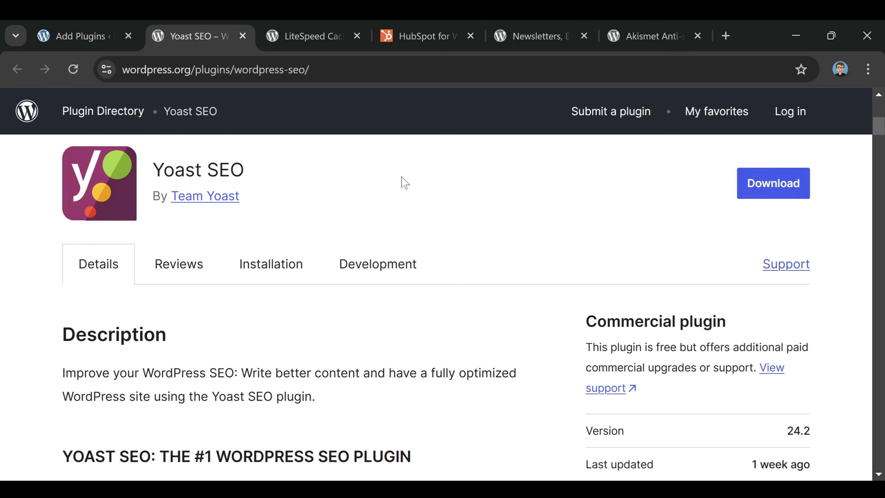
{"action": "scroll", "coordinate": [459, 164], "scroll_direction": "down", "scroll_amount": 4}
{"action": "scroll", "coordinate": [481, 155], "scroll_direction": "down", "scroll_amount": 2}
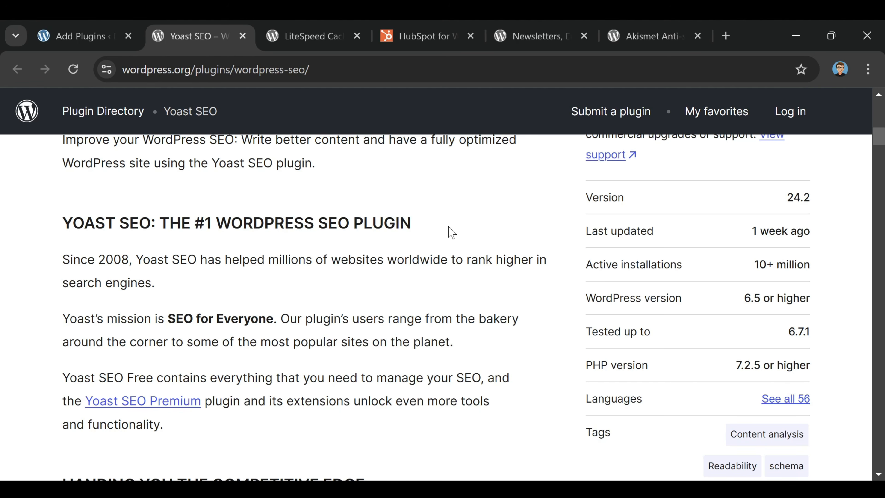
{"action": "left_click", "coordinate": [324, 38]}
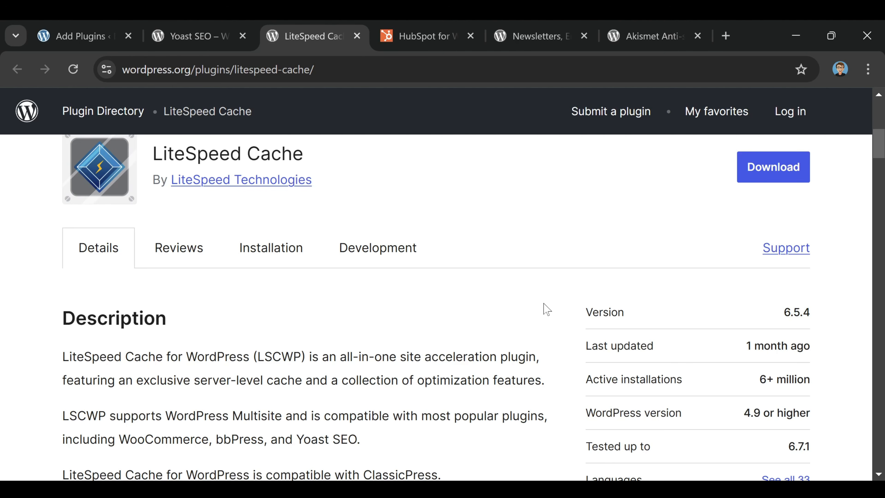
{"action": "scroll", "coordinate": [547, 309], "scroll_direction": "down", "scroll_amount": 5}
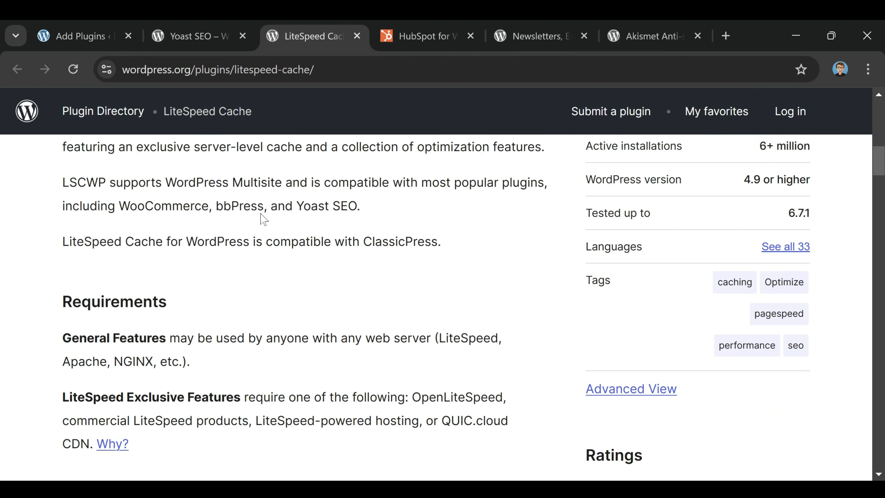
{"action": "left_click", "coordinate": [199, 46]}
{"action": "left_click", "coordinate": [305, 38]}
{"action": "scroll", "coordinate": [446, 391], "scroll_direction": "up", "scroll_amount": 2}
{"action": "scroll", "coordinate": [444, 369], "scroll_direction": "up", "scroll_amount": 7}
{"action": "scroll", "coordinate": [440, 370], "scroll_direction": "down", "scroll_amount": 4}
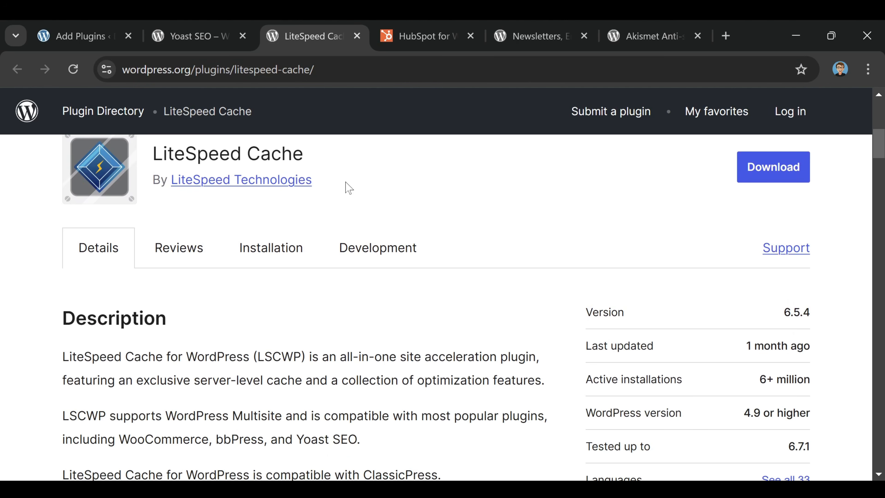
Step: Review the web pages of the HubSpot for WooCommerce, Omnisend and Akismet Anti-spam plugins
{"action": "left_click", "coordinate": [410, 40]}
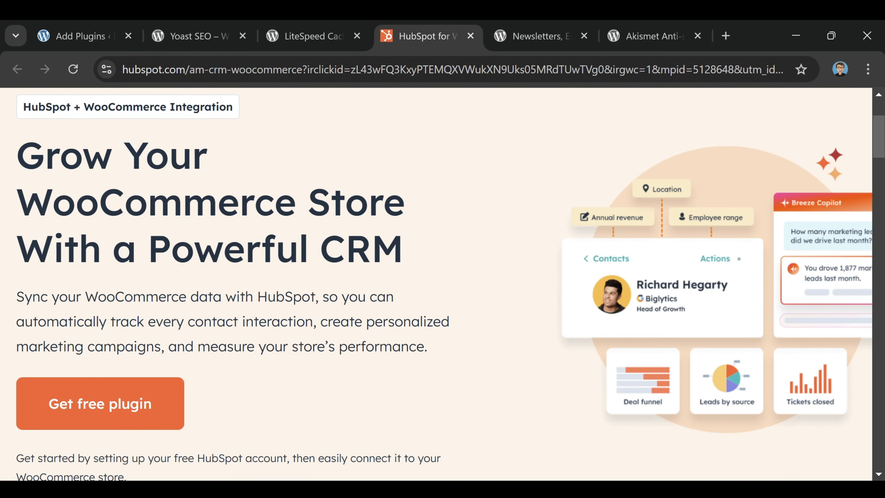
{"action": "scroll", "coordinate": [400, 338], "scroll_direction": "down", "scroll_amount": 7}
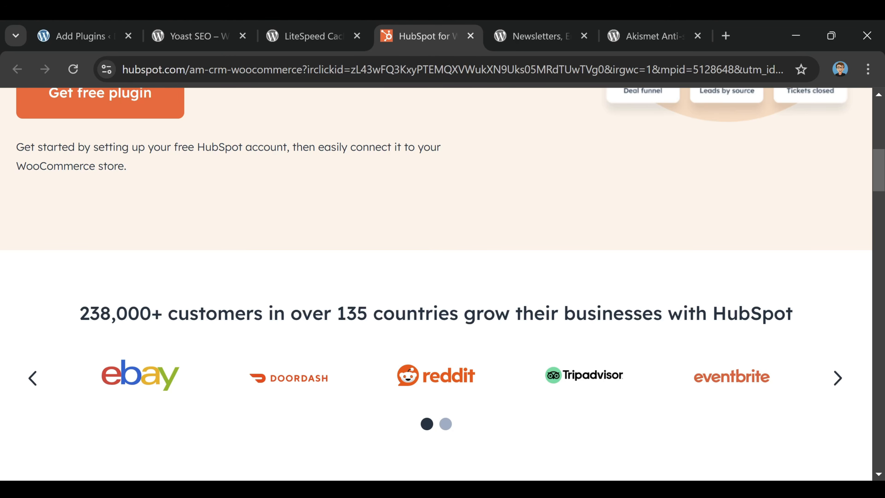
{"action": "scroll", "coordinate": [584, 229], "scroll_direction": "down", "scroll_amount": 9}
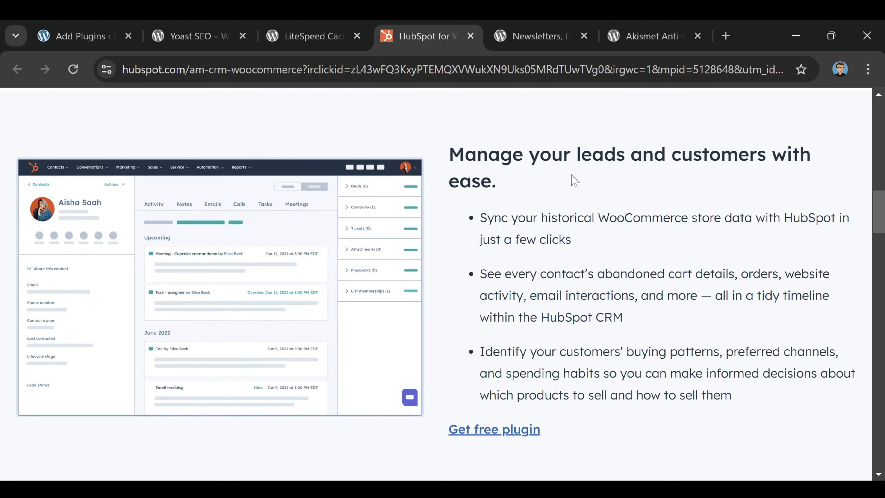
{"action": "left_click", "coordinate": [522, 45]}
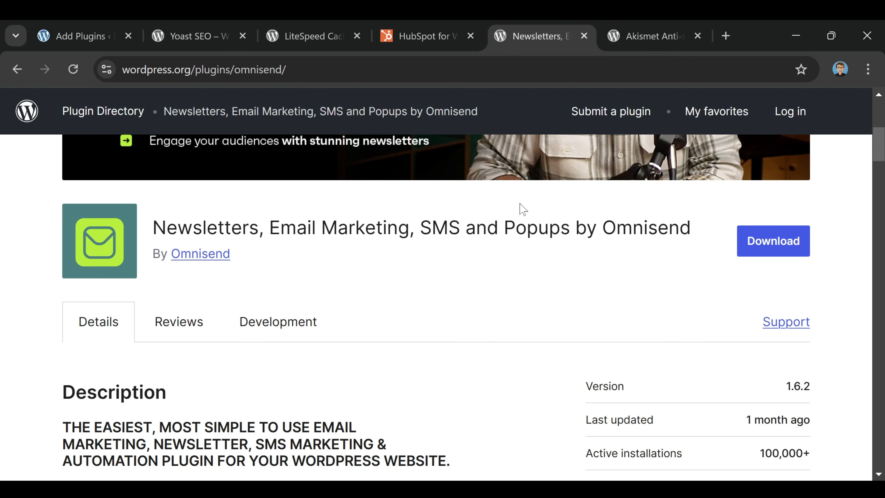
{"action": "left_click", "coordinate": [635, 33]}
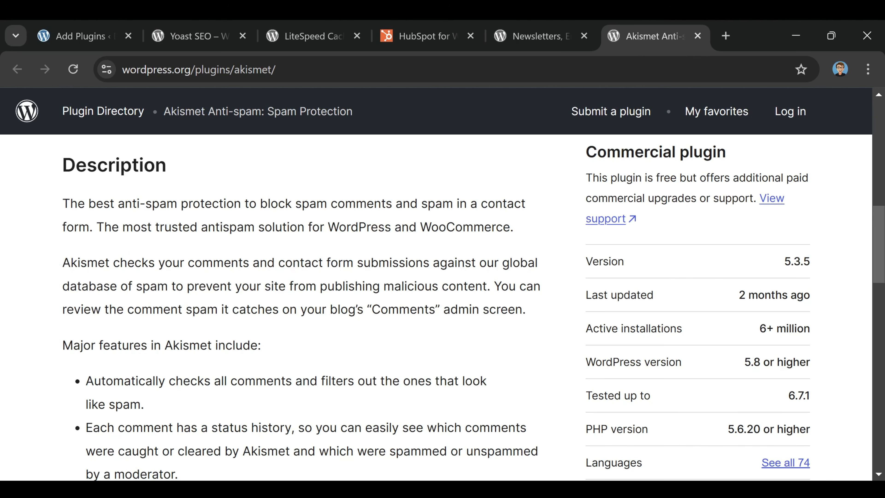
Step: Return to the Featured plugins, install and activate Performance Lab, and find it in the installed plugins list
{"action": "left_click", "coordinate": [89, 38]}
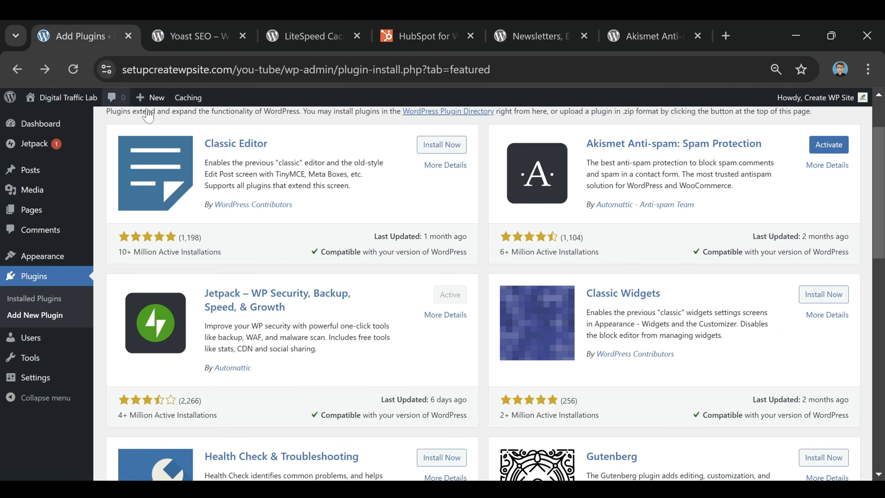
{"action": "scroll", "coordinate": [411, 164], "scroll_direction": "down", "scroll_amount": 8}
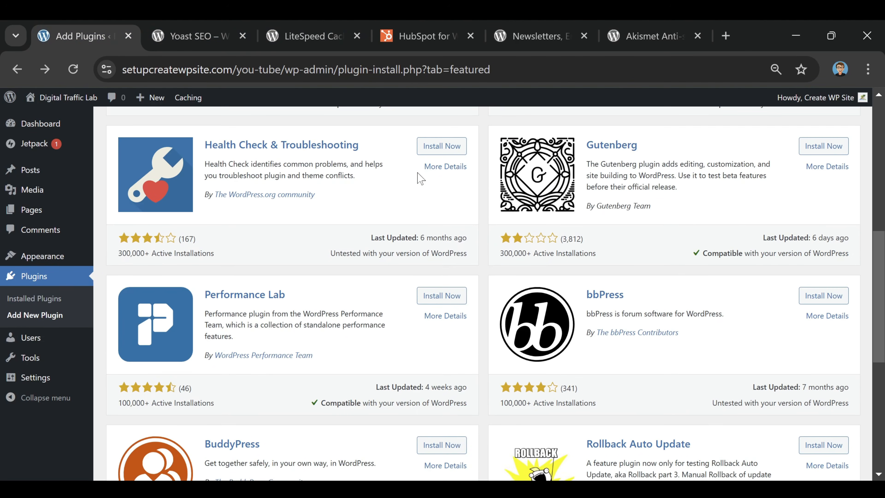
{"action": "scroll", "coordinate": [421, 179], "scroll_direction": "down", "scroll_amount": 2}
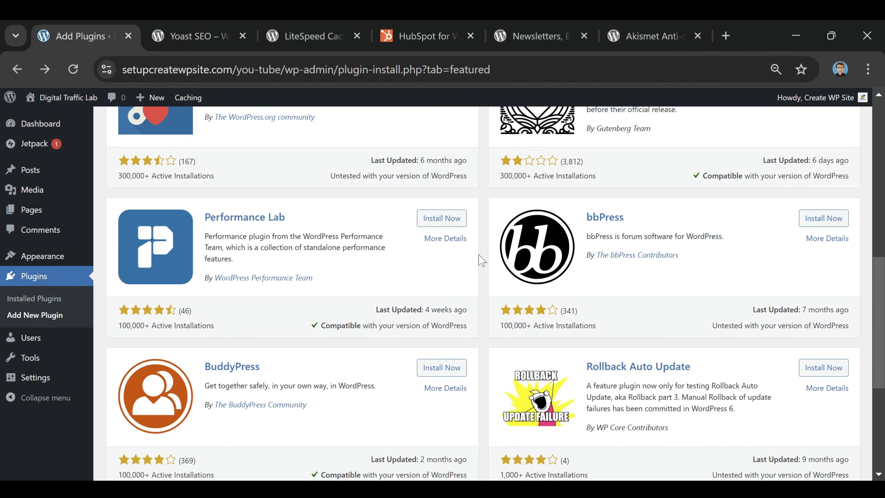
{"action": "left_click", "coordinate": [443, 220]}
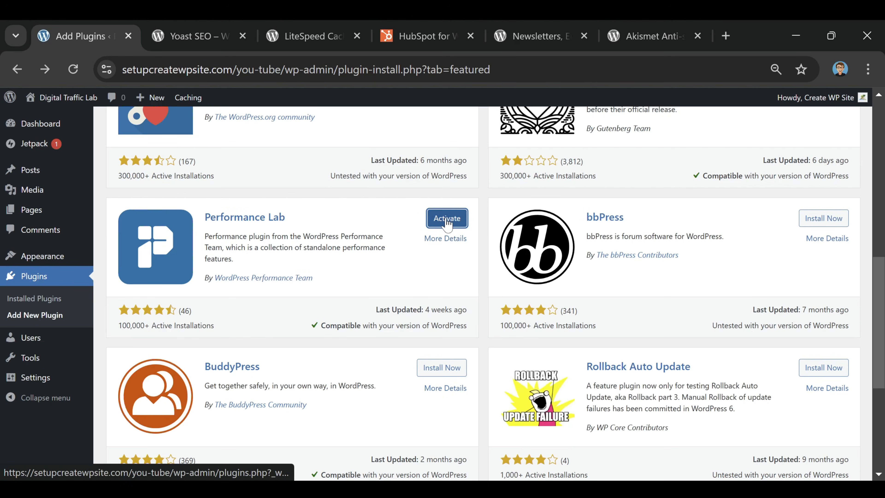
{"action": "left_click", "coordinate": [447, 219]}
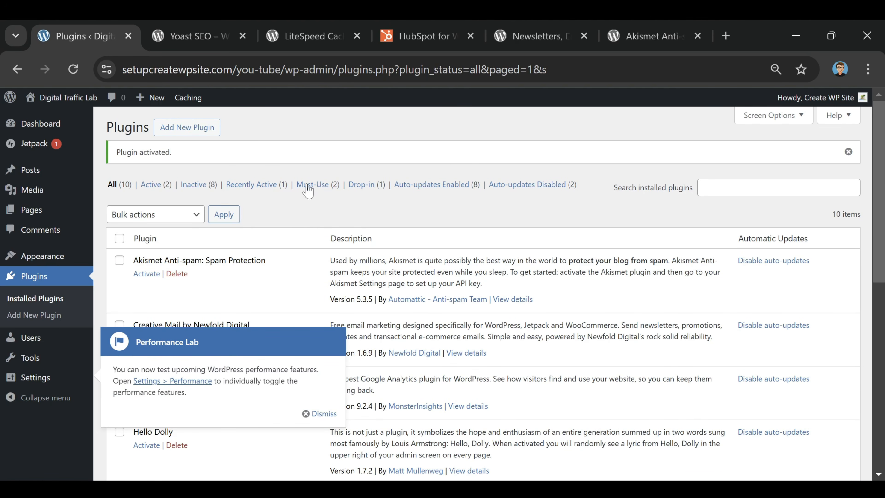
{"action": "scroll", "coordinate": [467, 219], "scroll_direction": "down", "scroll_amount": 4}
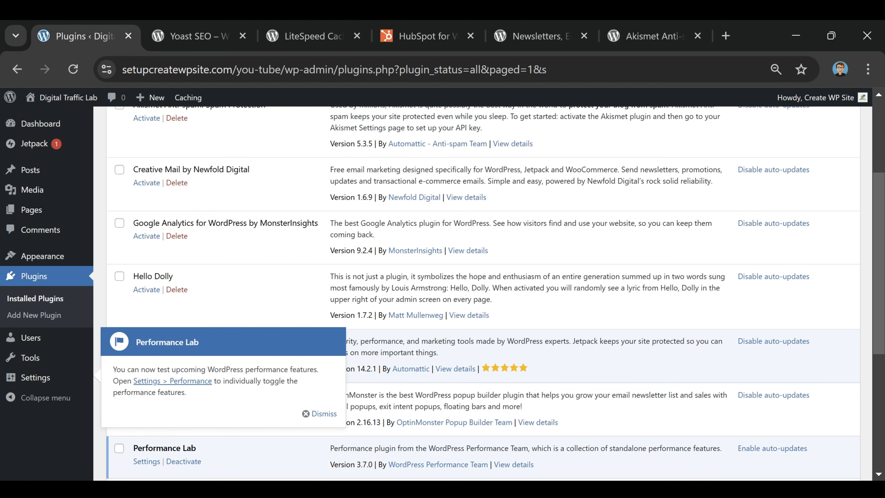
Step: Open the settings of the Performance Lab plugin from the installed plugins list and review its performance features
{"action": "scroll", "coordinate": [408, 197], "scroll_direction": "down", "scroll_amount": 6}
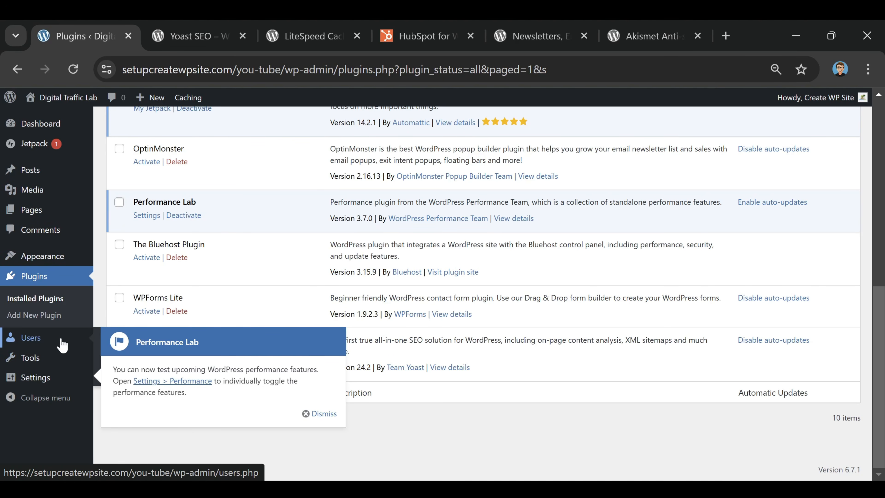
{"action": "mouse_move", "coordinate": [30, 359]}
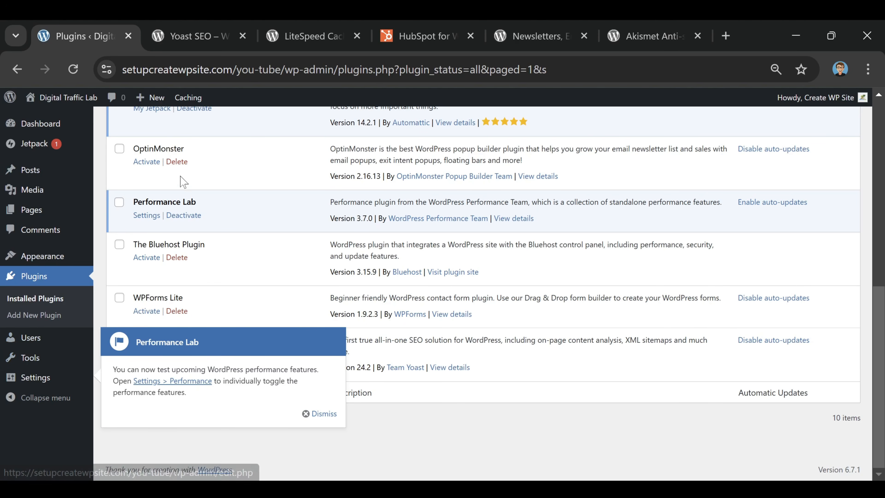
{"action": "left_click", "coordinate": [147, 220]}
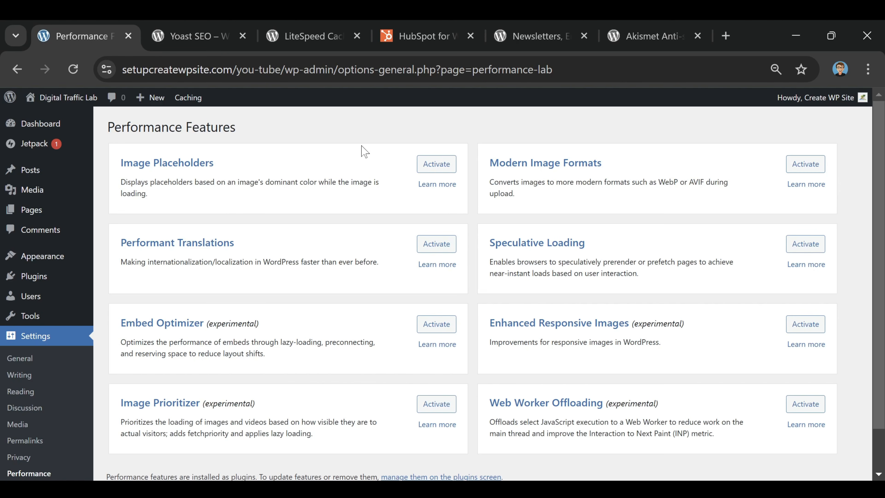
Step: Return to the WordPress dashboard and close the five browser tabs with the plugin web pages
{"action": "left_click", "coordinate": [39, 123]}
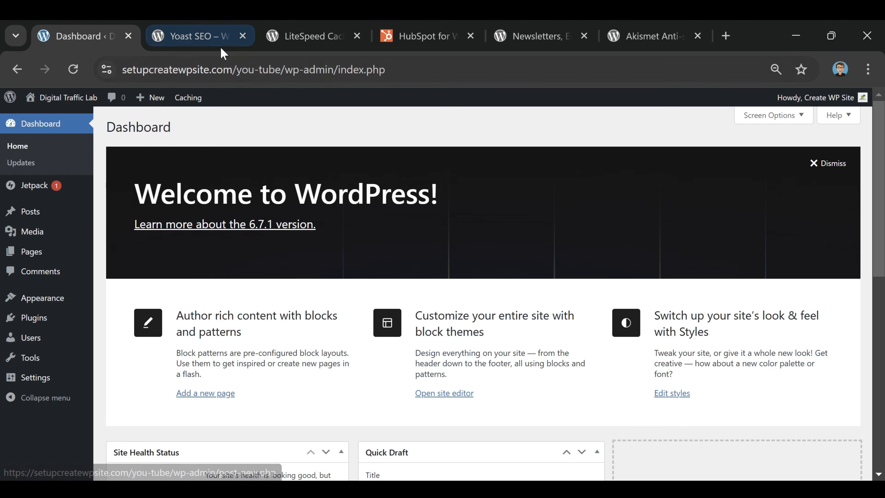
{"action": "left_click", "coordinate": [243, 36]}
{"action": "left_click", "coordinate": [243, 35]}
{"action": "left_click", "coordinate": [243, 35]}
{"action": "left_click", "coordinate": [243, 36]}
{"action": "left_click", "coordinate": [243, 36]}
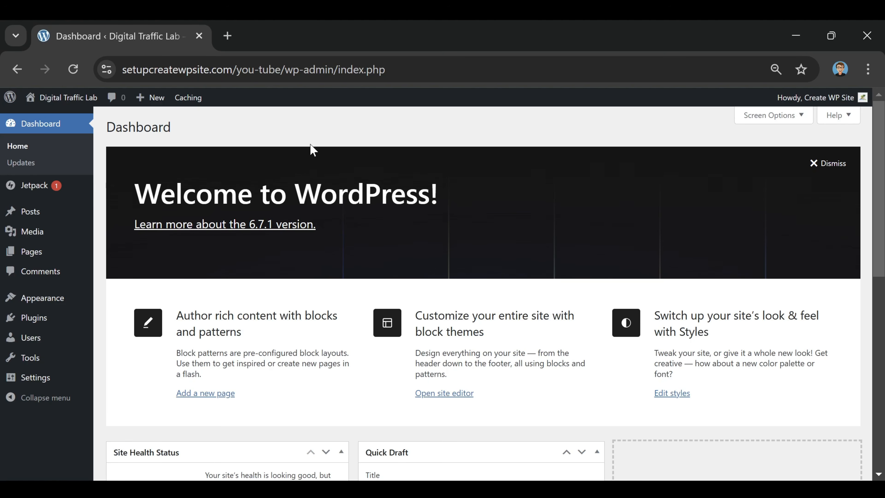
Step: Open the list of all posts and start a new post
{"action": "mouse_move", "coordinate": [16, 216]}
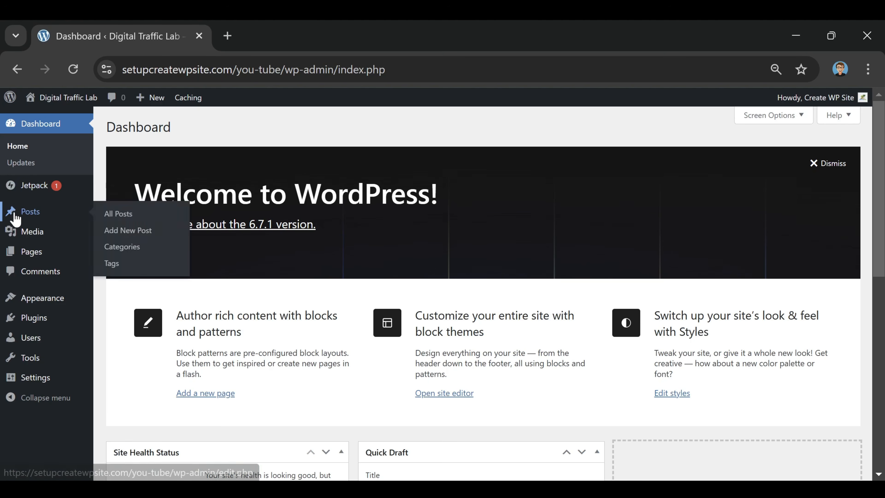
{"action": "left_click", "coordinate": [34, 220]}
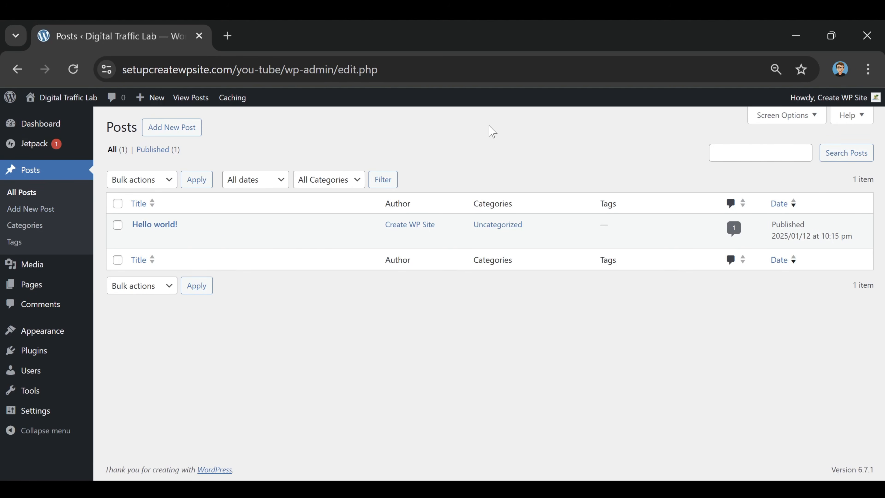
{"action": "mouse_move", "coordinate": [153, 227]}
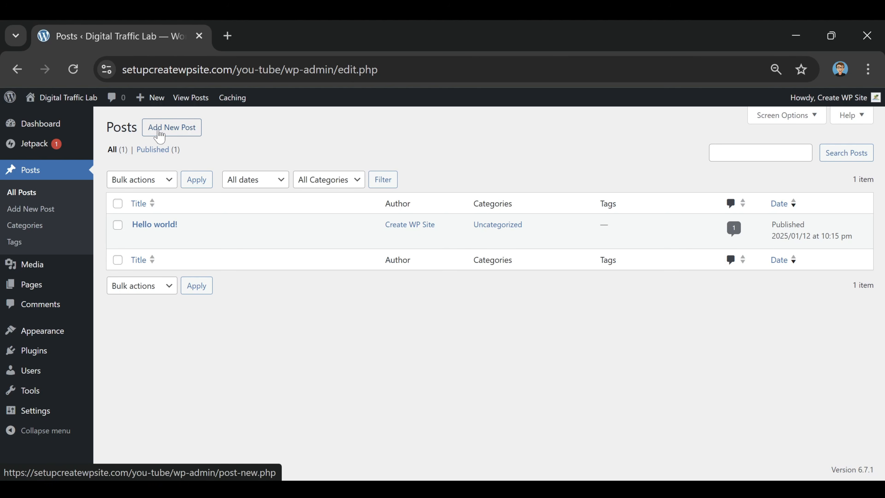
{"action": "left_click", "coordinate": [173, 134]}
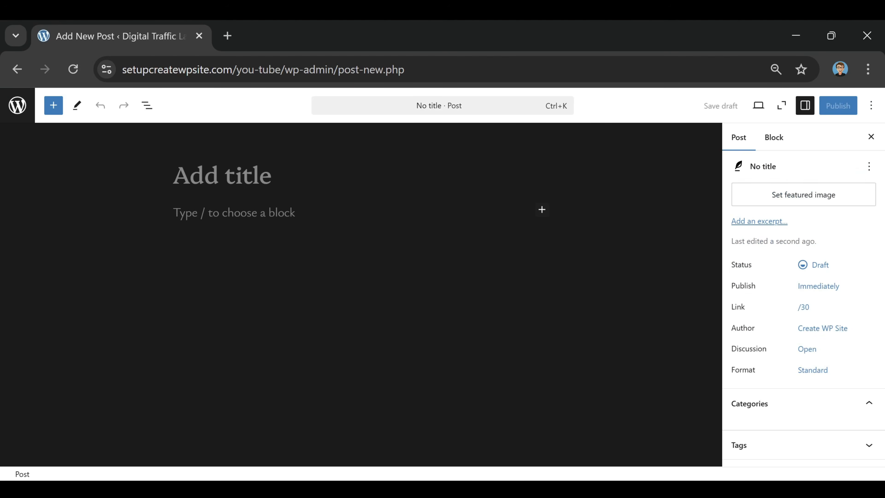
Step: Title the post "How To Speed Up Your Website In 2025" and paste the copied article text as its body
{"action": "left_click", "coordinate": [258, 235]}
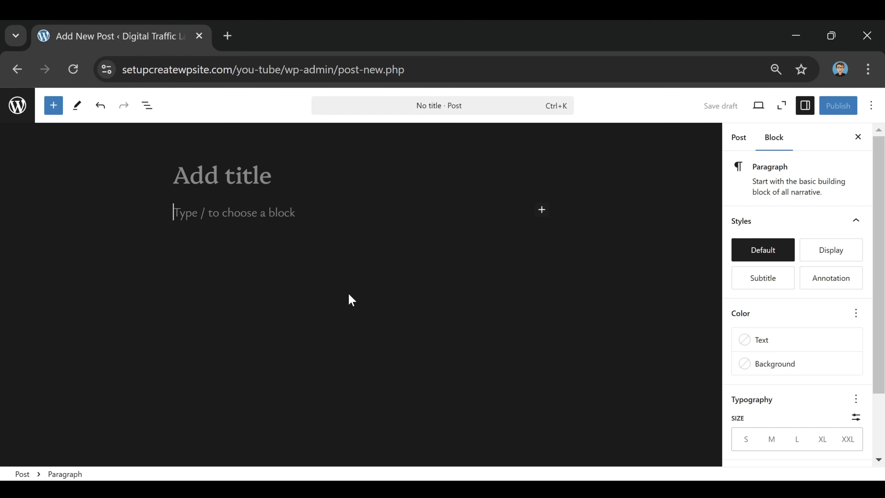
{"action": "key", "text": "Up"}
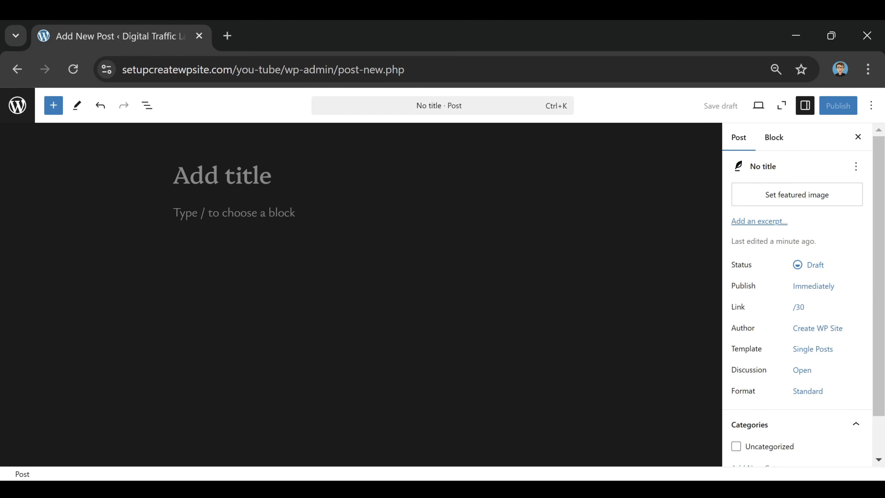
{"action": "type", "text": "How To S"}
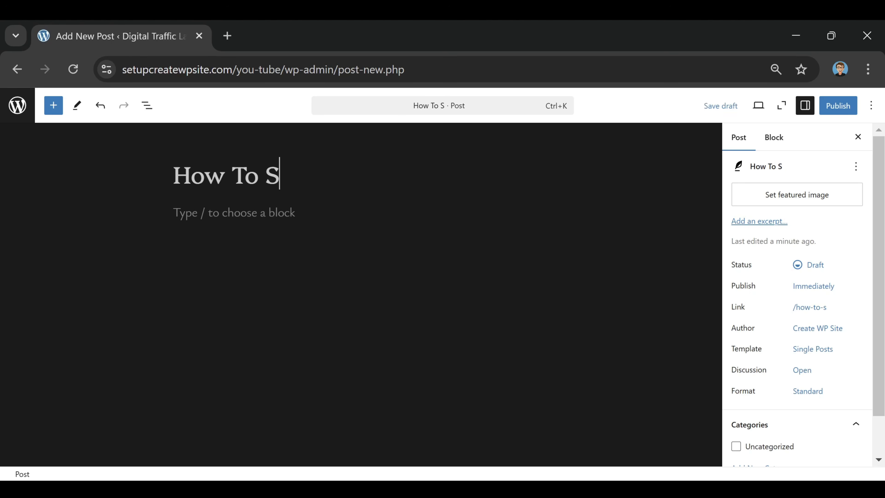
{"action": "type", "text": "peed Up Your Website In 2025"}
{"action": "key", "text": "Return"}
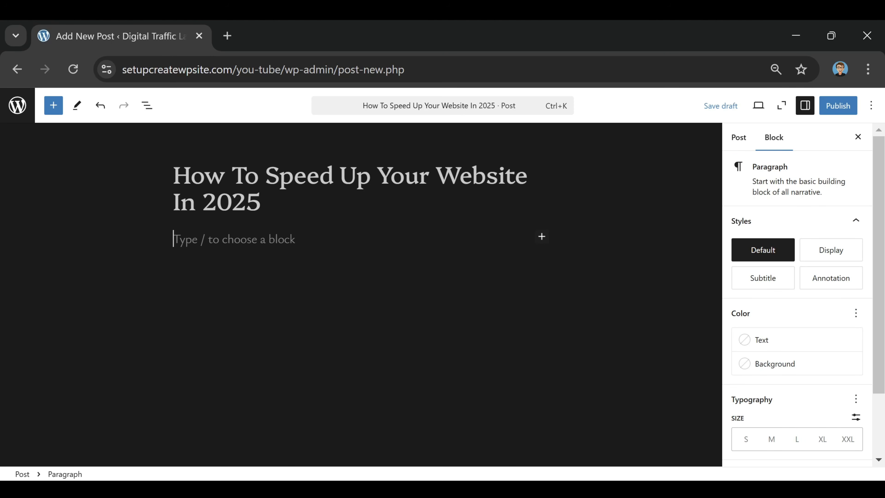
{"action": "key", "text": "ctrl+v"}
Step: Review the pasted article from its introduction through the numbered tips, including the separators between sections
{"action": "scroll", "coordinate": [484, 364], "scroll_direction": "up", "scroll_amount": 10}
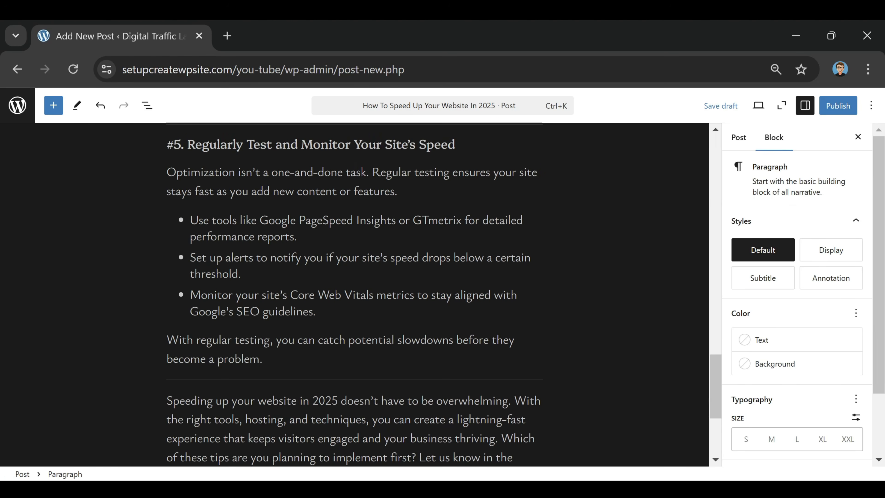
{"action": "scroll", "coordinate": [407, 313], "scroll_direction": "up", "scroll_amount": 10}
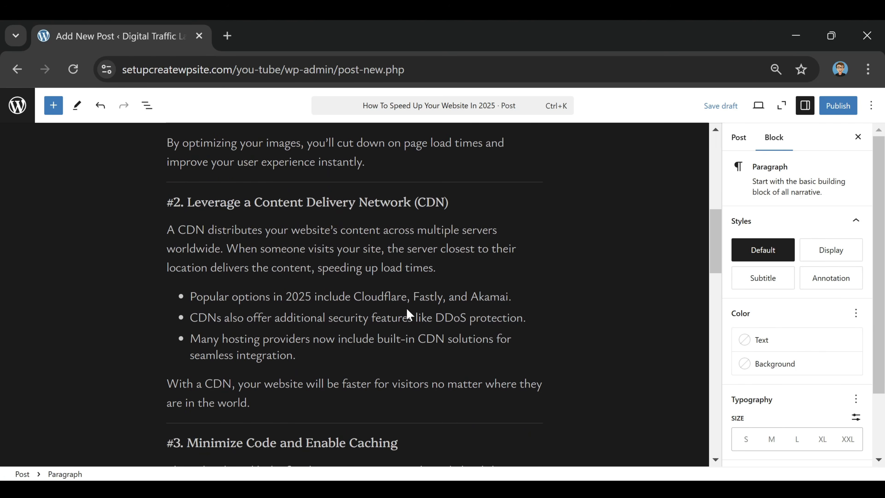
{"action": "scroll", "coordinate": [355, 294], "scroll_direction": "up", "scroll_amount": 5}
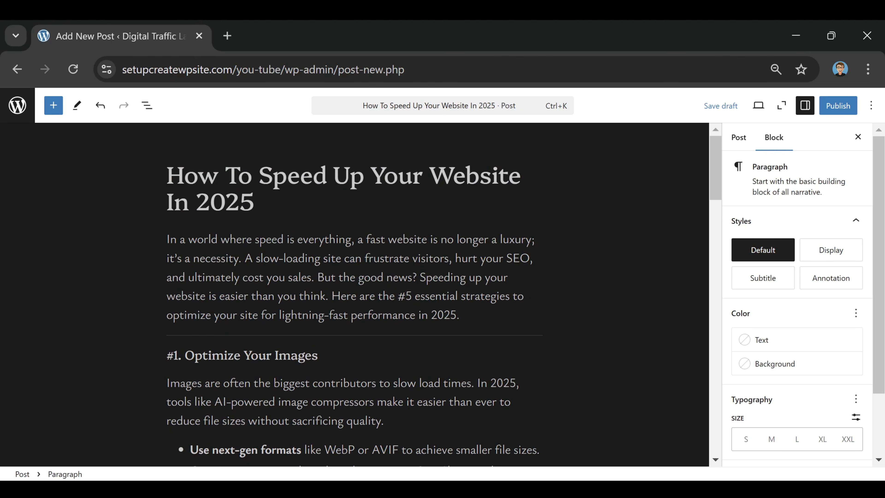
{"action": "scroll", "coordinate": [540, 254], "scroll_direction": "down", "scroll_amount": 8}
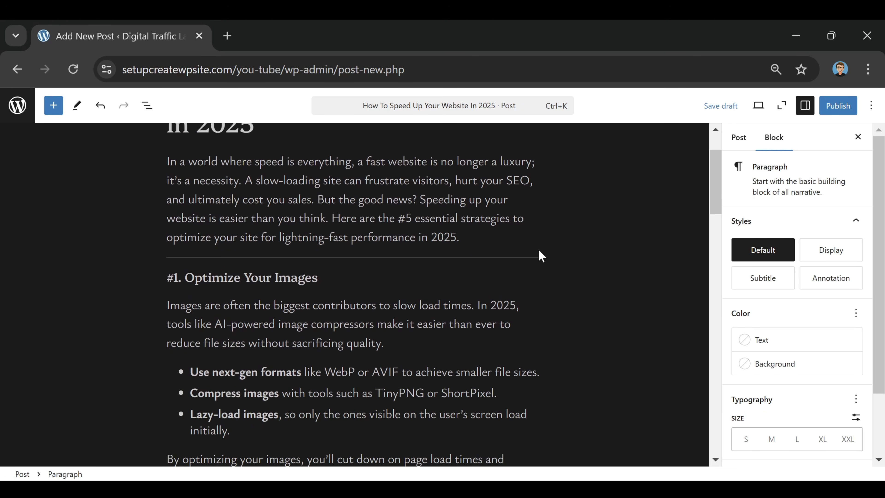
{"action": "scroll", "coordinate": [354, 294], "scroll_direction": "down", "scroll_amount": 5}
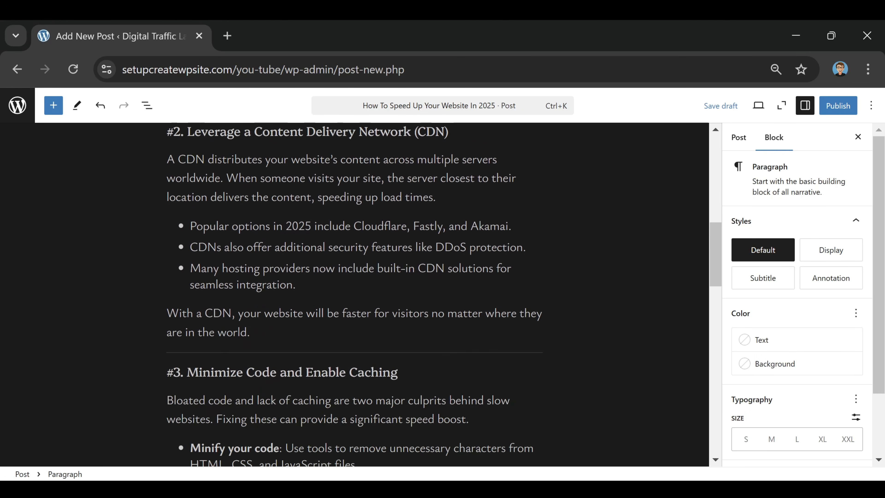
{"action": "scroll", "coordinate": [167, 329], "scroll_direction": "up", "scroll_amount": 12}
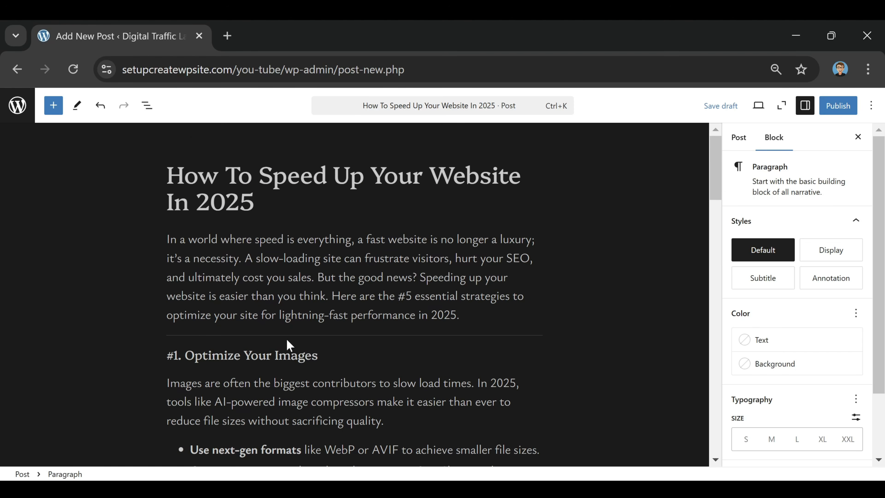
{"action": "left_click", "coordinate": [371, 336]}
{"action": "scroll", "coordinate": [370, 336], "scroll_direction": "down", "scroll_amount": 8}
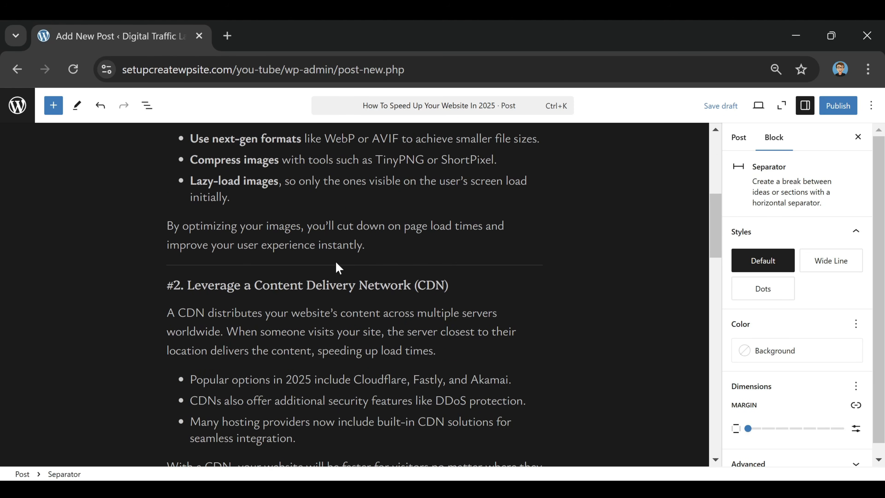
{"action": "scroll", "coordinate": [336, 269], "scroll_direction": "down", "scroll_amount": 13}
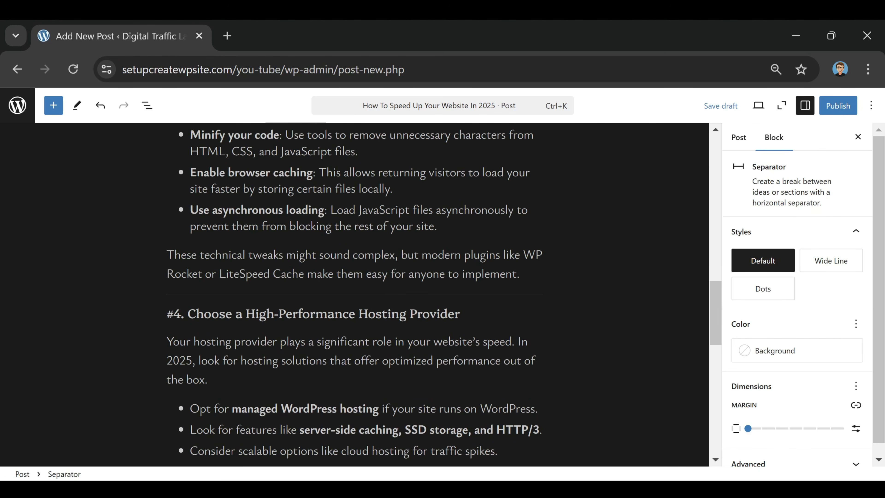
{"action": "scroll", "coordinate": [430, 289], "scroll_direction": "up", "scroll_amount": 20}
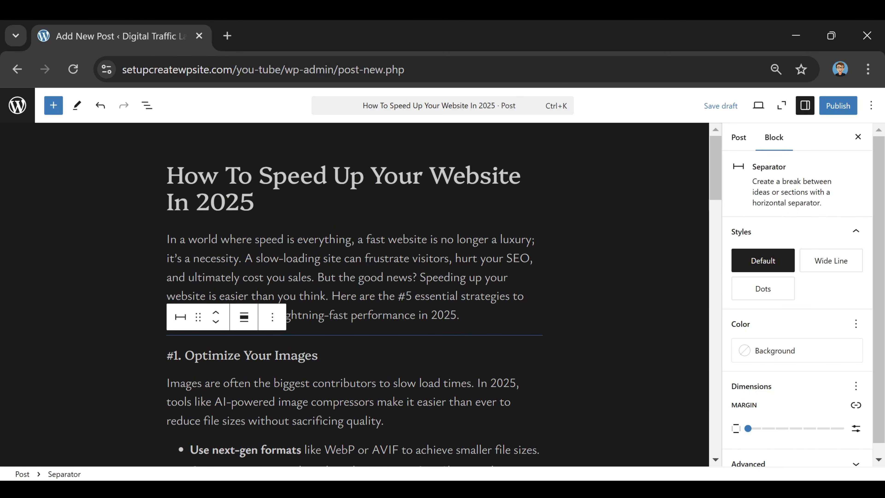
{"action": "left_click", "coordinate": [151, 295]}
{"action": "scroll", "coordinate": [151, 295], "scroll_direction": "down", "scroll_amount": 8}
{"action": "scroll", "coordinate": [151, 295], "scroll_direction": "up", "scroll_amount": 4}
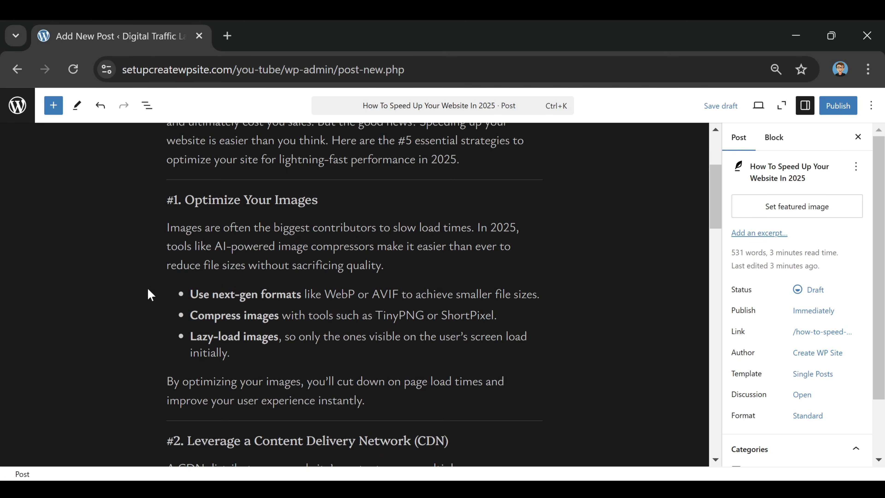
{"action": "scroll", "coordinate": [351, 289], "scroll_direction": "down", "scroll_amount": 3}
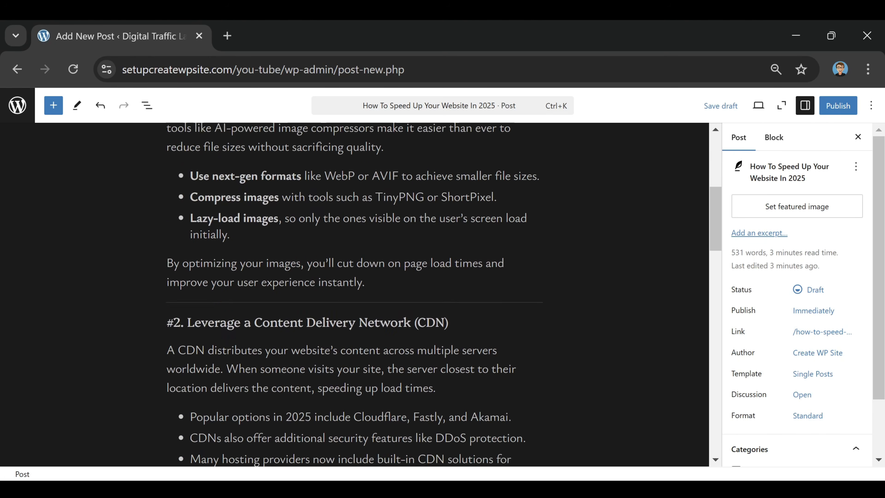
{"action": "scroll", "coordinate": [240, 346], "scroll_direction": "down", "scroll_amount": 5}
{"action": "scroll", "coordinate": [290, 357], "scroll_direction": "up", "scroll_amount": 12}
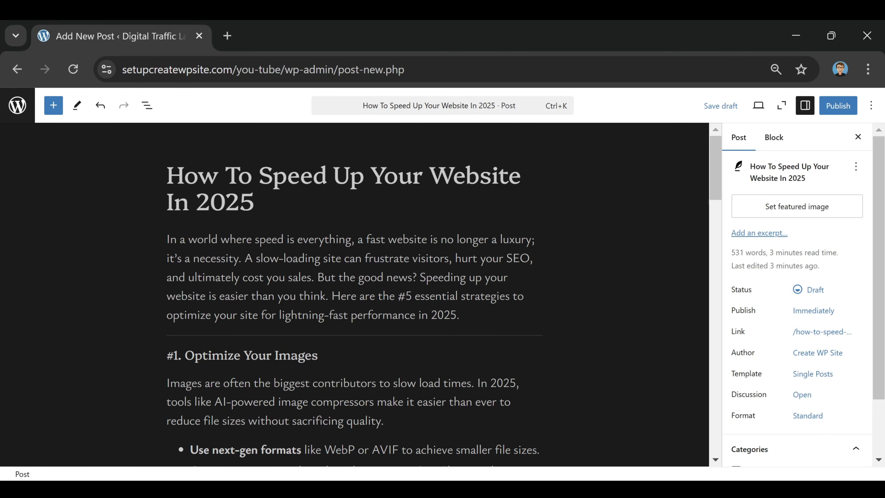
Step: Insert a YouTube Embed block in a new line between the introduction paragraph and the first separator
{"action": "left_click", "coordinate": [491, 316]}
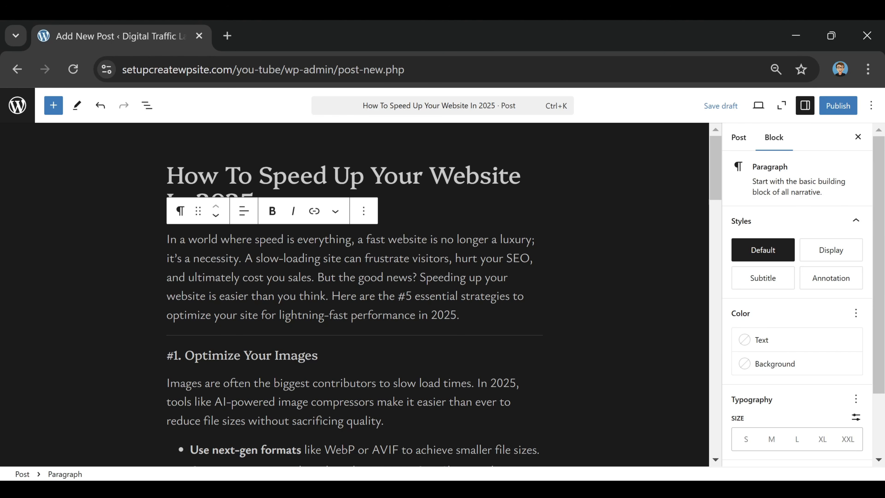
{"action": "key", "text": "Return"}
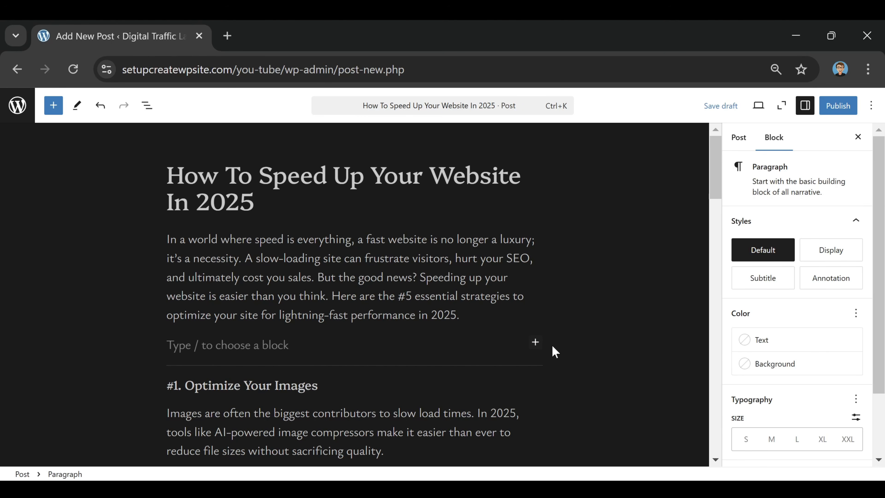
{"action": "left_click", "coordinate": [535, 342]}
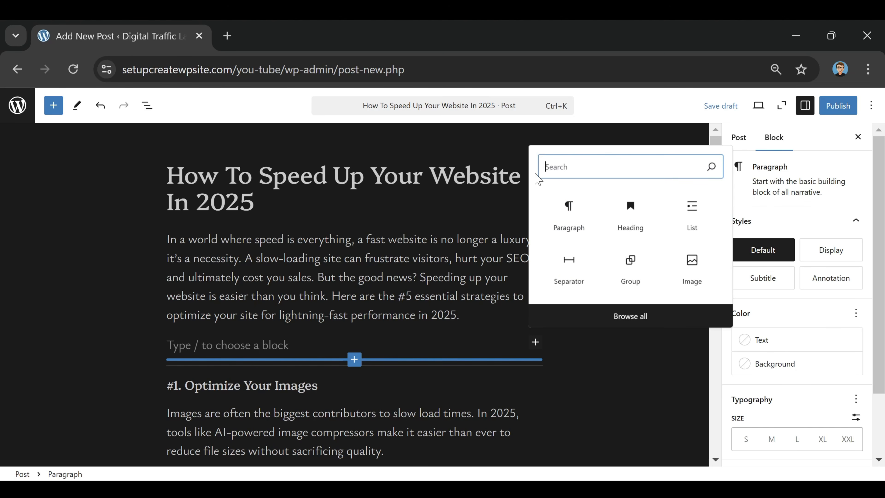
{"action": "type", "text": "youtube"}
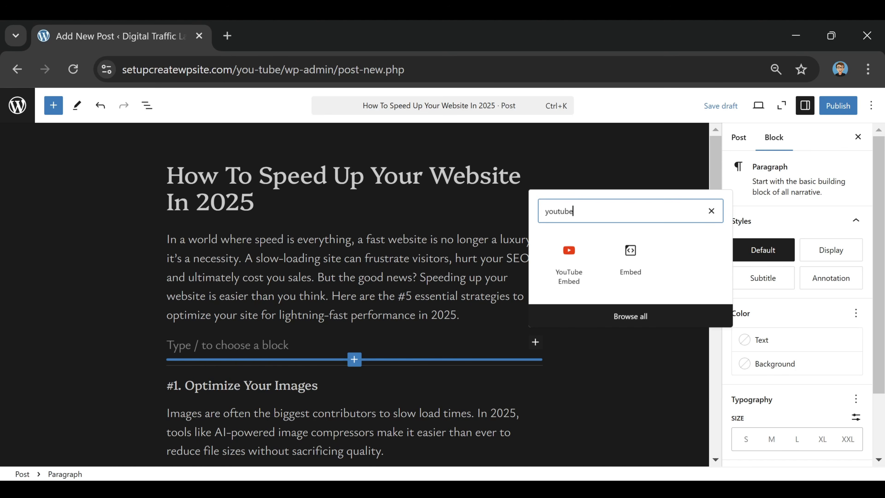
{"action": "left_click", "coordinate": [568, 255]}
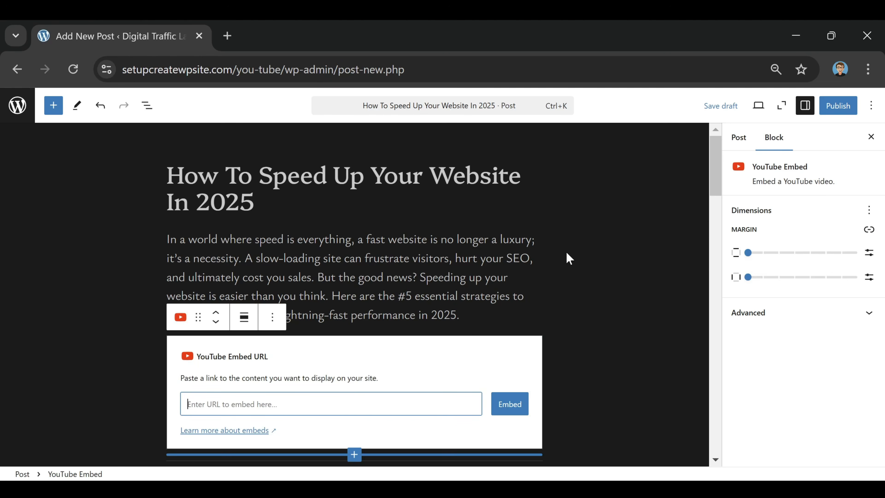
{"action": "scroll", "coordinate": [375, 331], "scroll_direction": "down", "scroll_amount": 2}
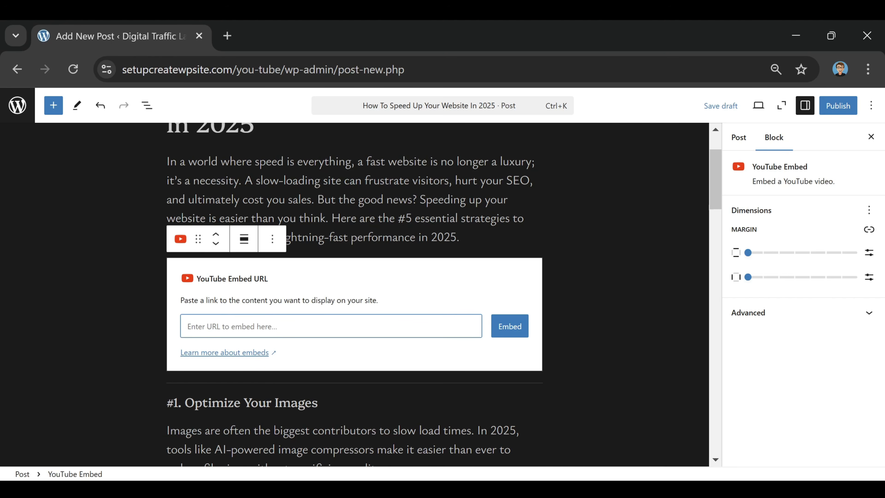
{"action": "type", "text": "https://www.youtube.com/watch?v=BrY6a-lsLp8&t=323s"}
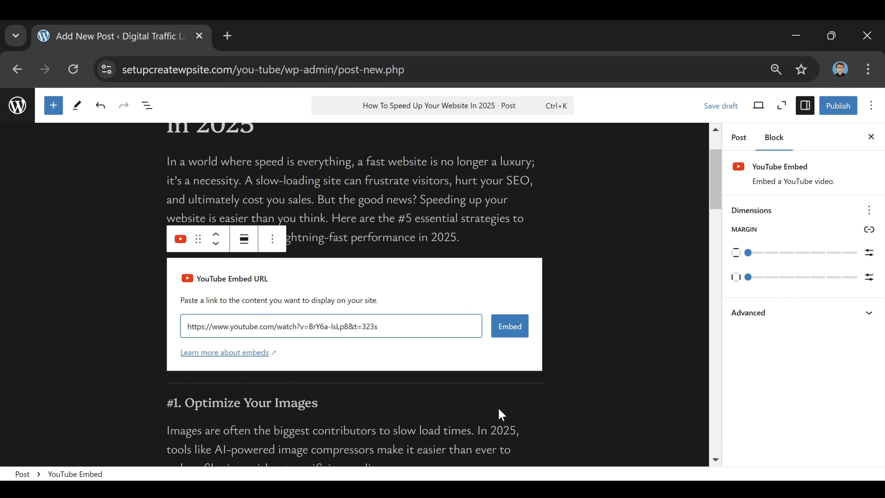
{"action": "left_click", "coordinate": [511, 328]}
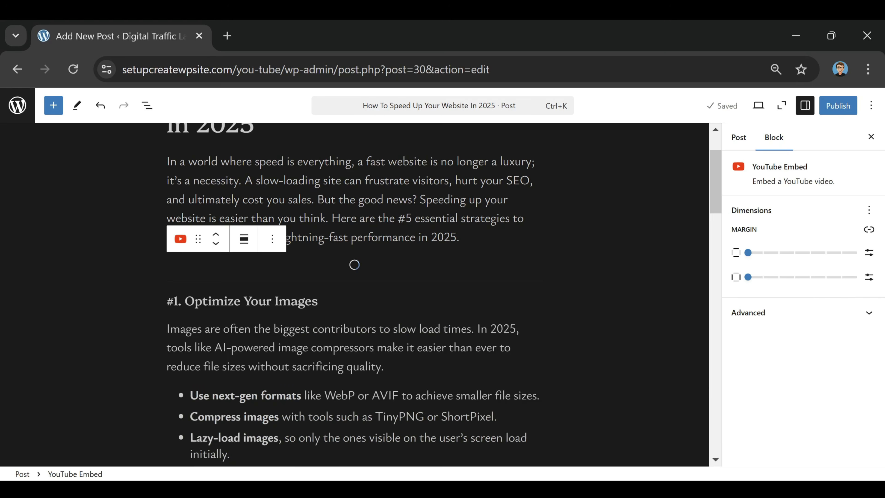
{"action": "scroll", "coordinate": [503, 349], "scroll_direction": "up", "scroll_amount": 2}
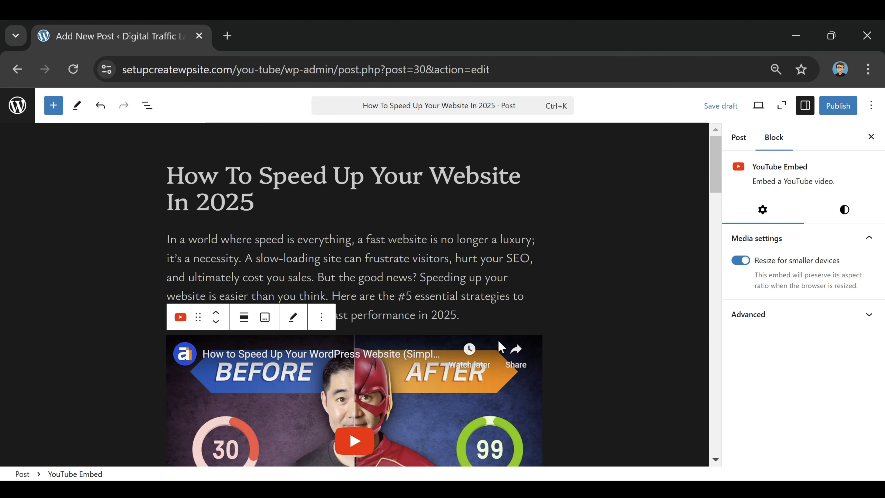
{"action": "scroll", "coordinate": [442, 365], "scroll_direction": "down", "scroll_amount": 4}
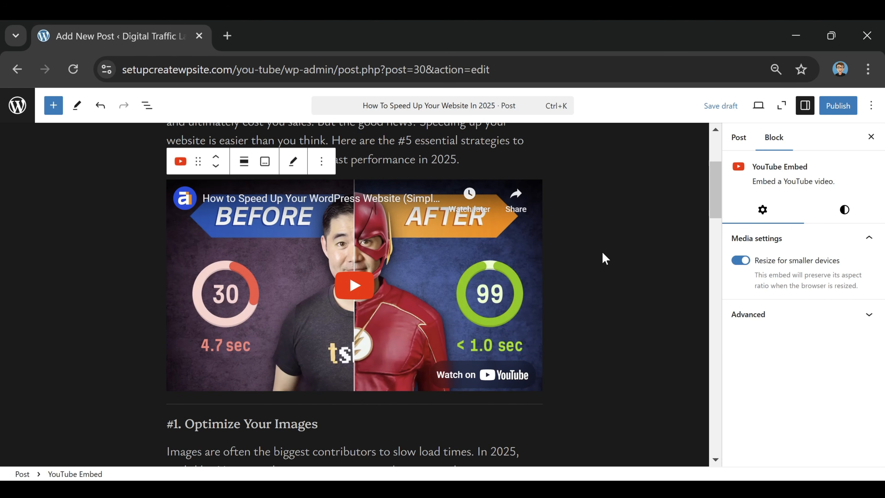
Step: Insert a Spacer block between the introduction paragraph and the YouTube video and set its height to 25 px
{"action": "scroll", "coordinate": [529, 368], "scroll_direction": "up", "scroll_amount": 2}
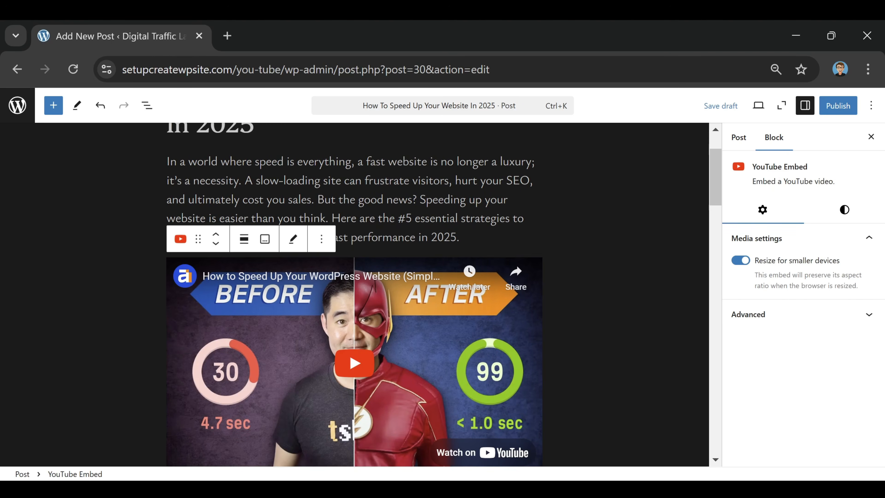
{"action": "left_click", "coordinate": [462, 237]}
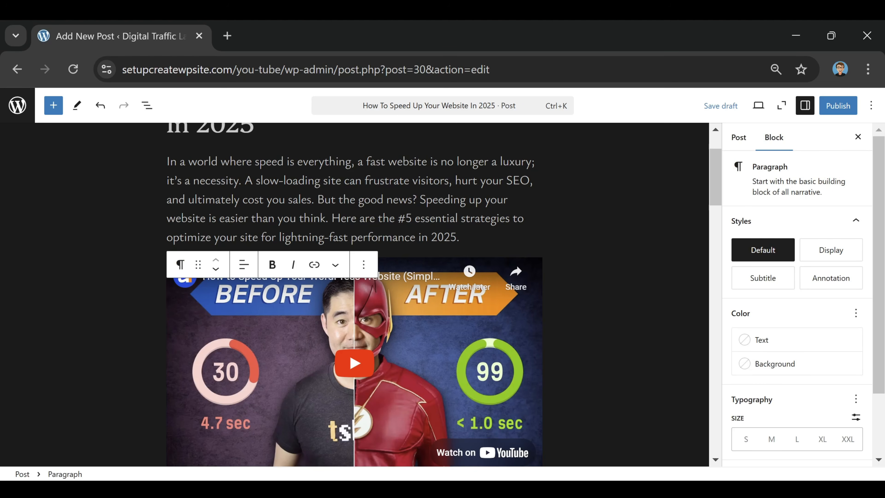
{"action": "key", "text": "Return"}
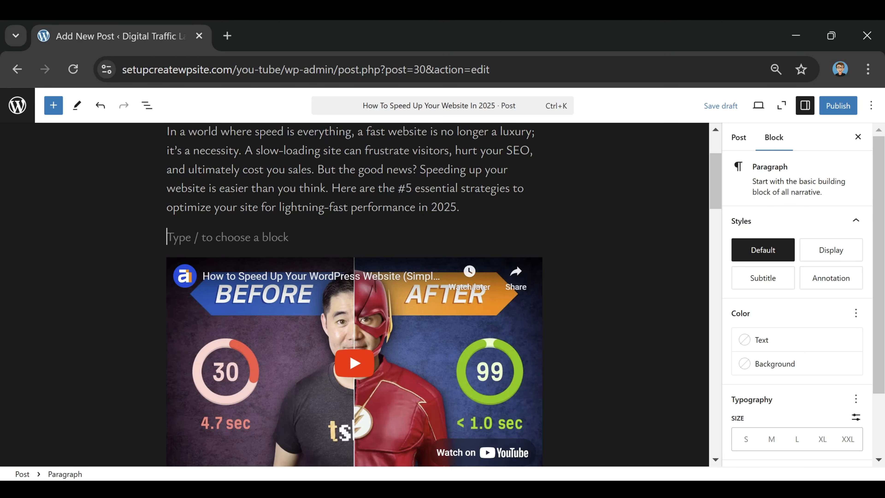
{"action": "type", "text": "/spacer"}
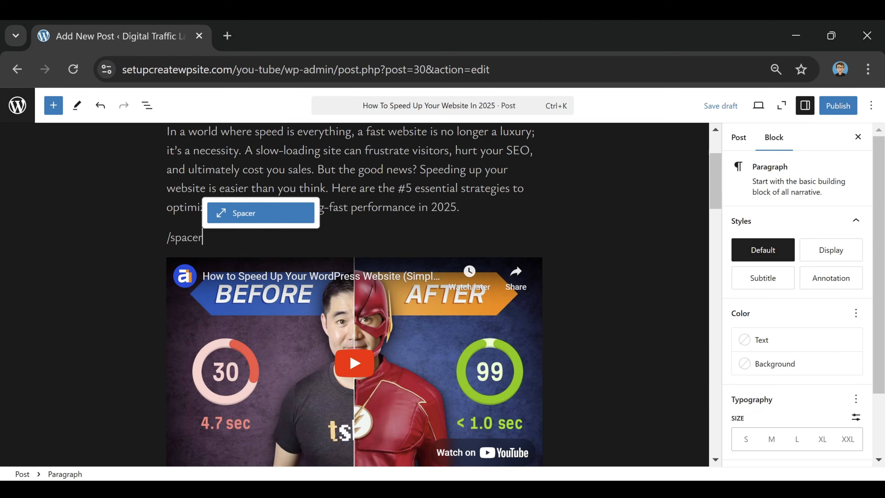
{"action": "left_click", "coordinate": [270, 214]}
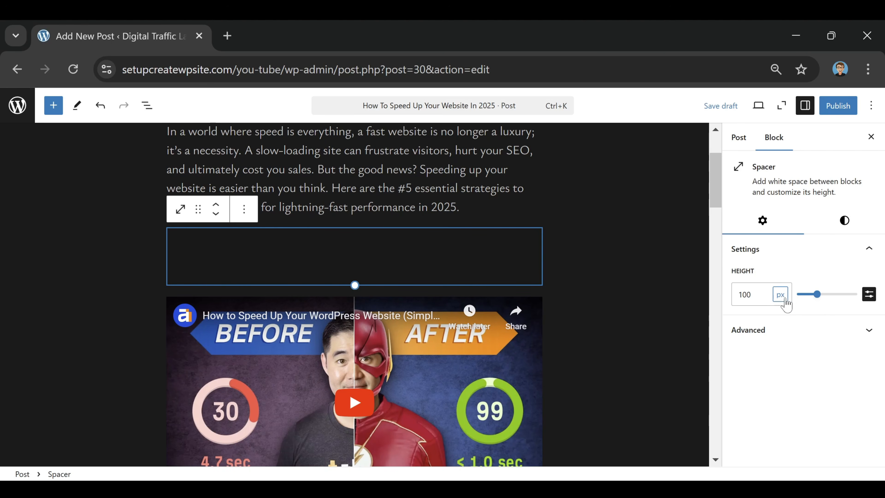
{"action": "left_click_drag", "start_coordinate": [817, 294], "coordinate": [803, 305]}
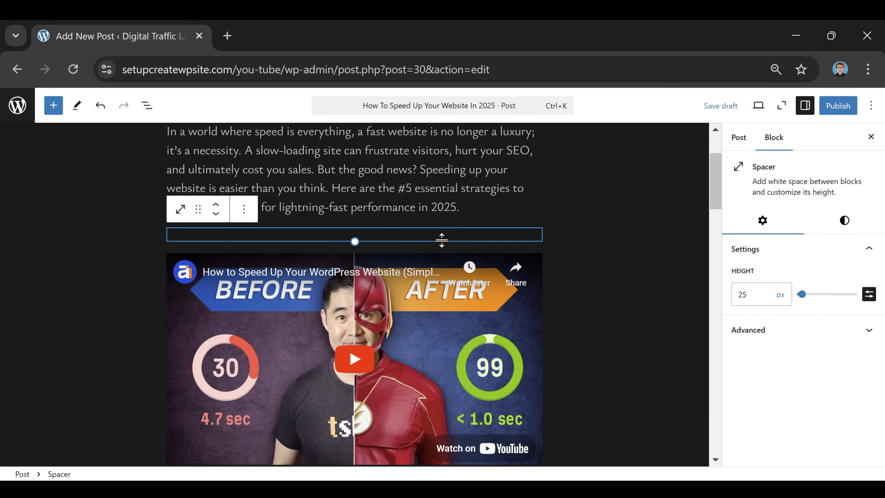
{"action": "left_click", "coordinate": [446, 221]}
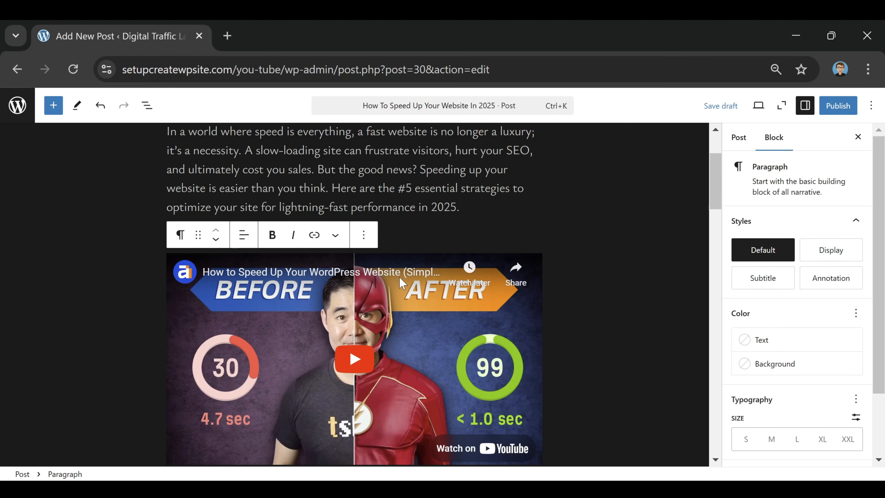
Step: Add a Spacer block between the YouTube video and the separator below it, with a height of 25 px, and check the spacing
{"action": "scroll", "coordinate": [403, 282], "scroll_direction": "down", "scroll_amount": 5}
{"action": "scroll", "coordinate": [329, 279], "scroll_direction": "up", "scroll_amount": 3}
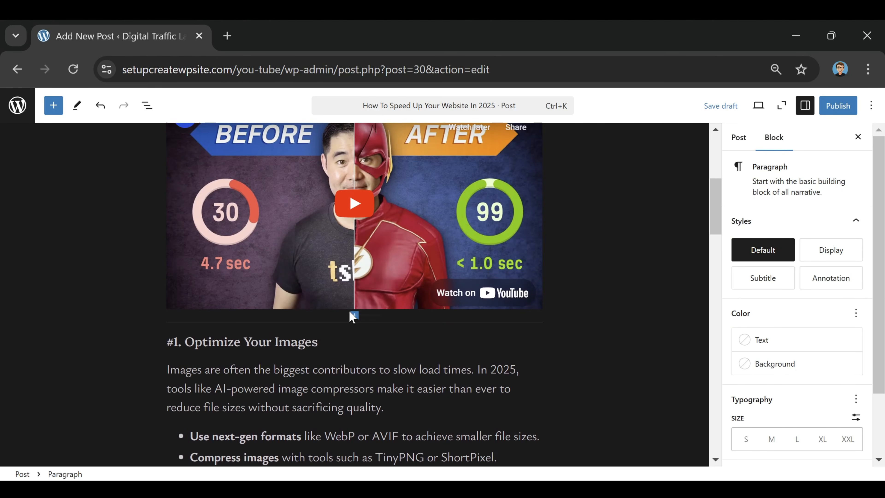
{"action": "left_click", "coordinate": [355, 315]}
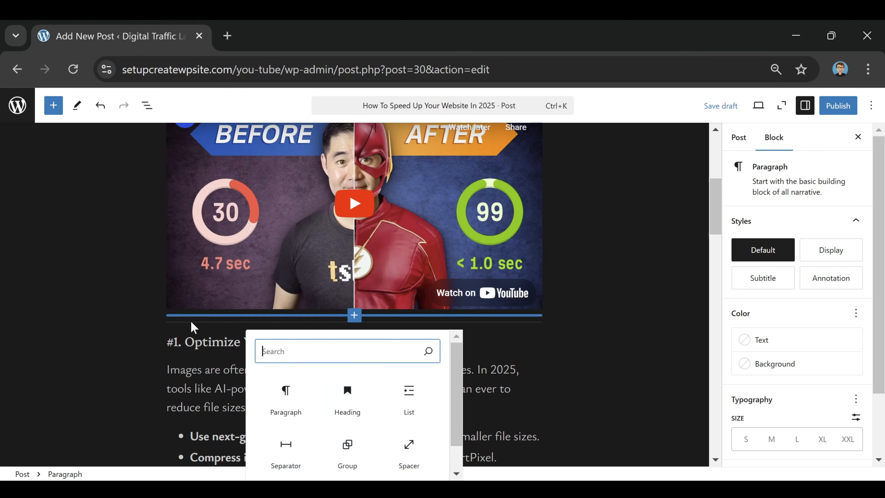
{"action": "left_click", "coordinate": [408, 454]}
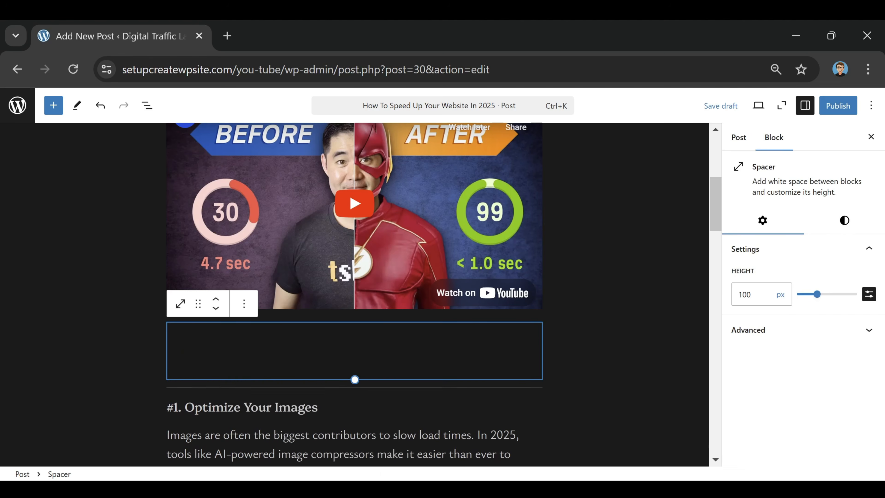
{"action": "left_click_drag", "start_coordinate": [819, 295], "coordinate": [802, 296]}
{"action": "left_click", "coordinate": [753, 295]}
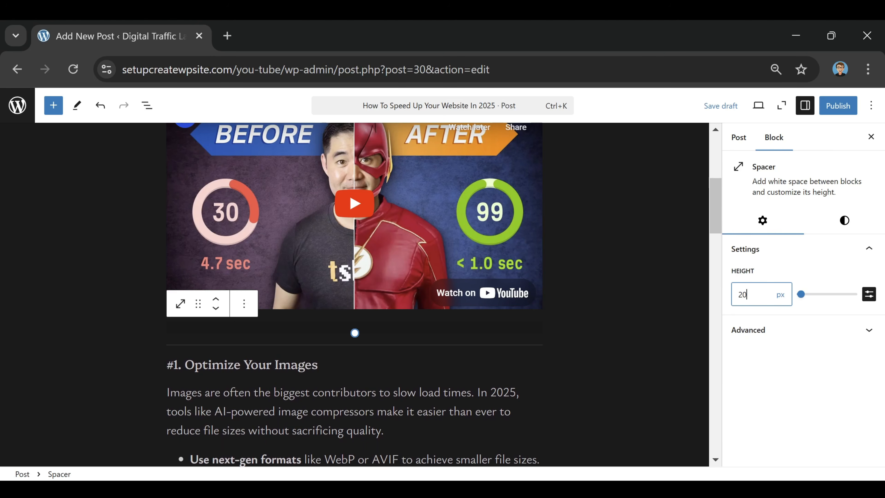
{"action": "key", "text": "BackSpace"}
{"action": "type", "text": "5"}
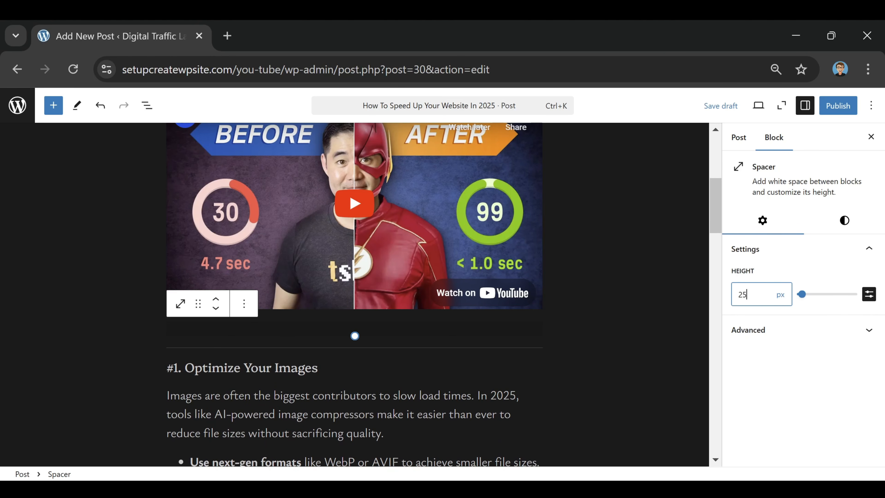
{"action": "left_click", "coordinate": [565, 267]}
{"action": "scroll", "coordinate": [565, 267], "scroll_direction": "up", "scroll_amount": 4}
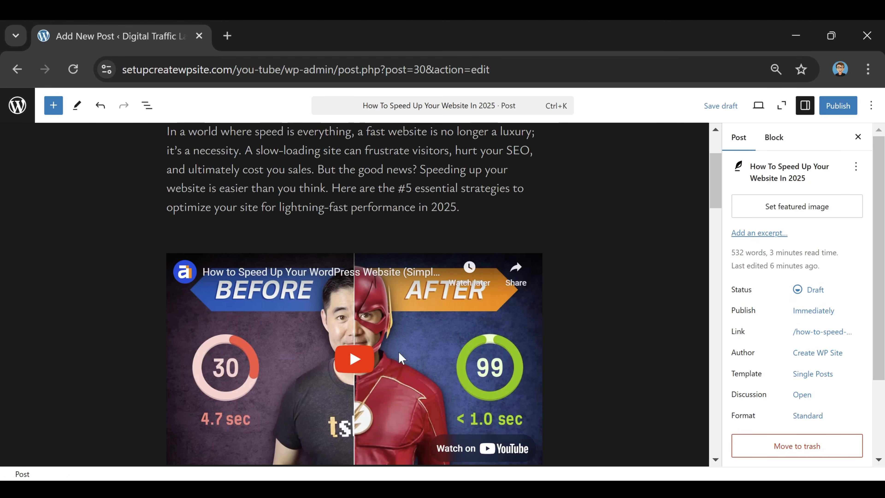
{"action": "scroll", "coordinate": [359, 236], "scroll_direction": "down", "scroll_amount": 2}
{"action": "scroll", "coordinate": [359, 236], "scroll_direction": "up", "scroll_amount": 2}
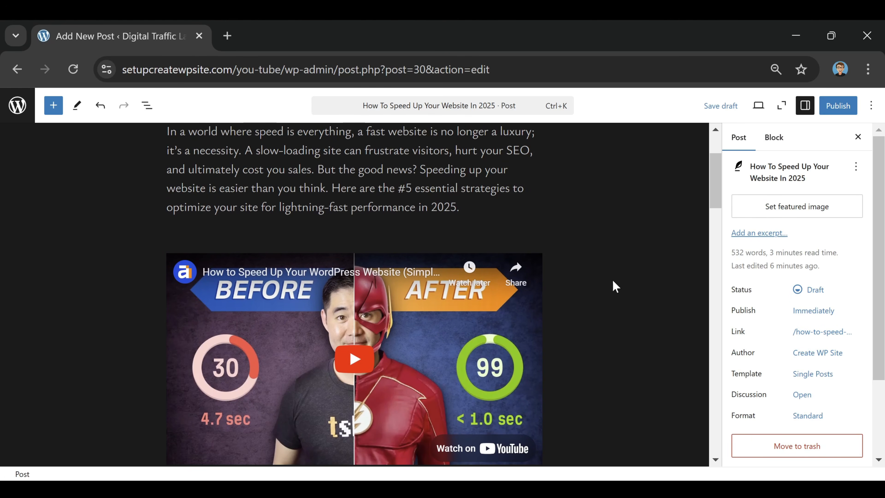
Step: Insert an Image block after the paragraph about WP Rocket and LiteSpeed Cache and upload the web page speed picture into it
{"action": "scroll", "coordinate": [563, 317], "scroll_direction": "down", "scroll_amount": 1}
{"action": "scroll", "coordinate": [562, 318], "scroll_direction": "down", "scroll_amount": 20}
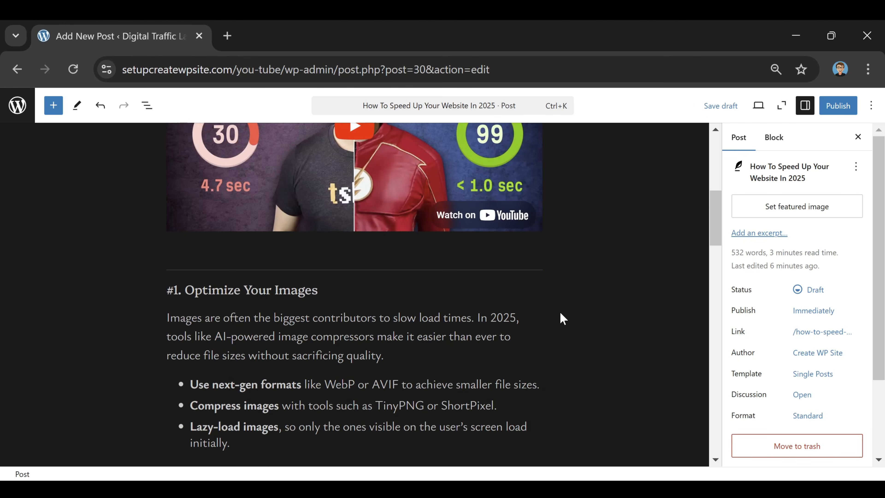
{"action": "scroll", "coordinate": [556, 235], "scroll_direction": "down", "scroll_amount": 4}
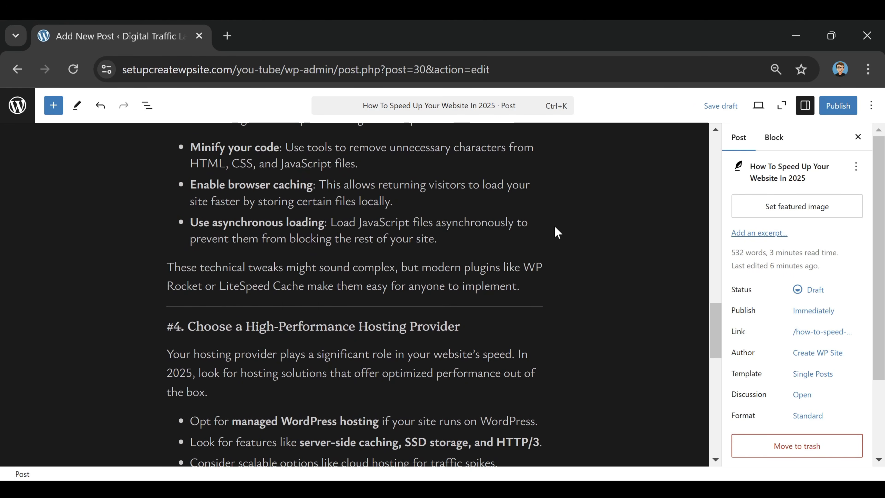
{"action": "left_click", "coordinate": [522, 286]}
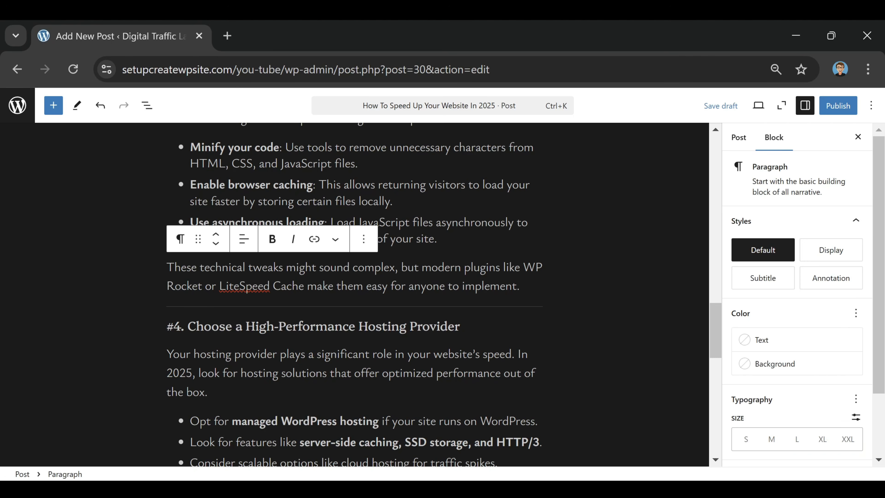
{"action": "key", "text": "Return"}
{"action": "type", "text": "/image"}
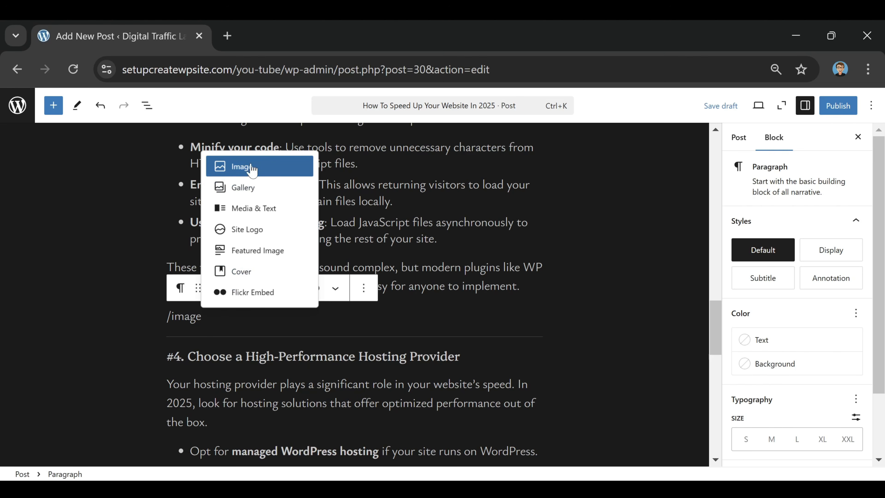
{"action": "left_click", "coordinate": [259, 173]}
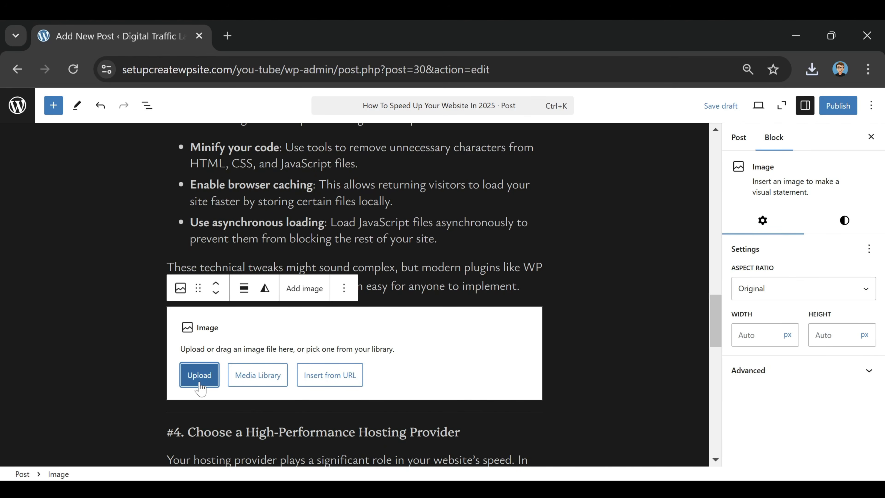
{"action": "left_click", "coordinate": [199, 380]}
{"action": "left_click", "coordinate": [204, 208]}
{"action": "left_click", "coordinate": [496, 369]}
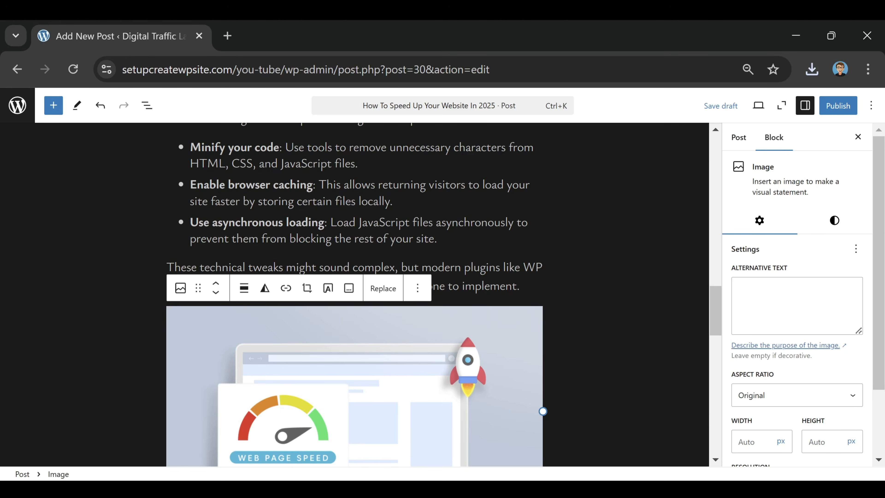
Step: Align the web page speed image to the center and set its resolution to Full Size
{"action": "scroll", "coordinate": [423, 360], "scroll_direction": "down", "scroll_amount": 4}
{"action": "scroll", "coordinate": [423, 359], "scroll_direction": "up", "scroll_amount": 2}
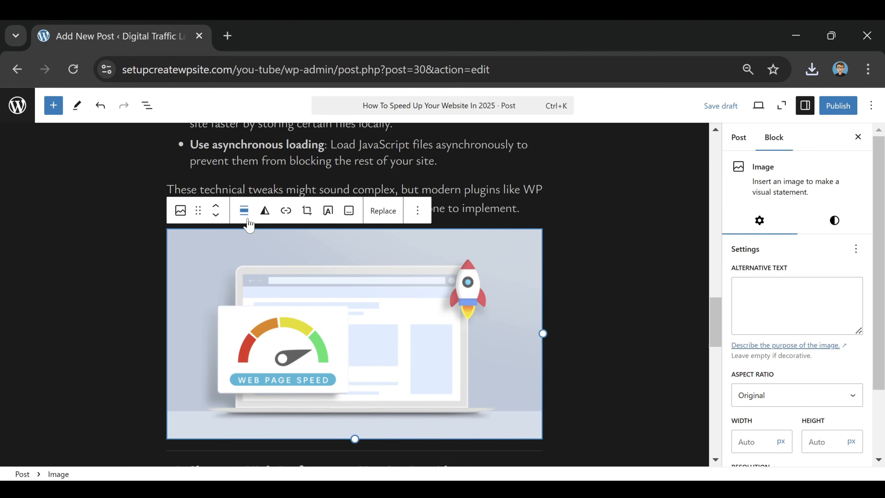
{"action": "left_click", "coordinate": [245, 211]}
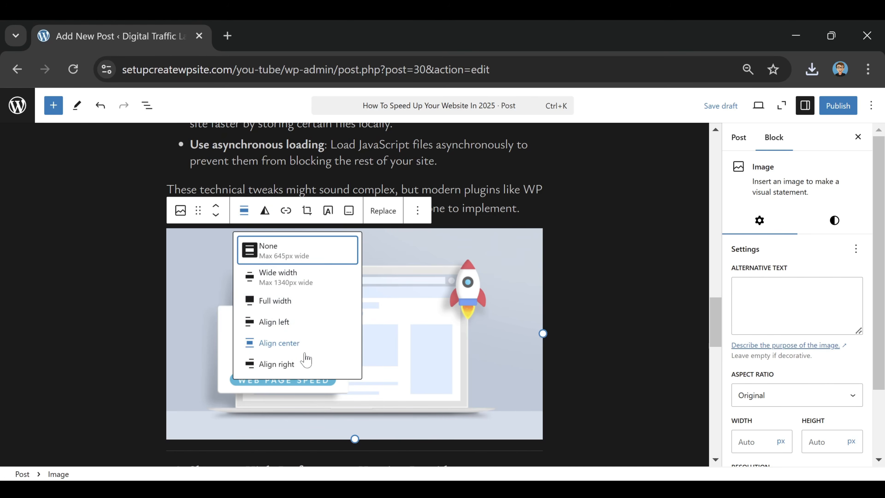
{"action": "left_click", "coordinate": [299, 343]}
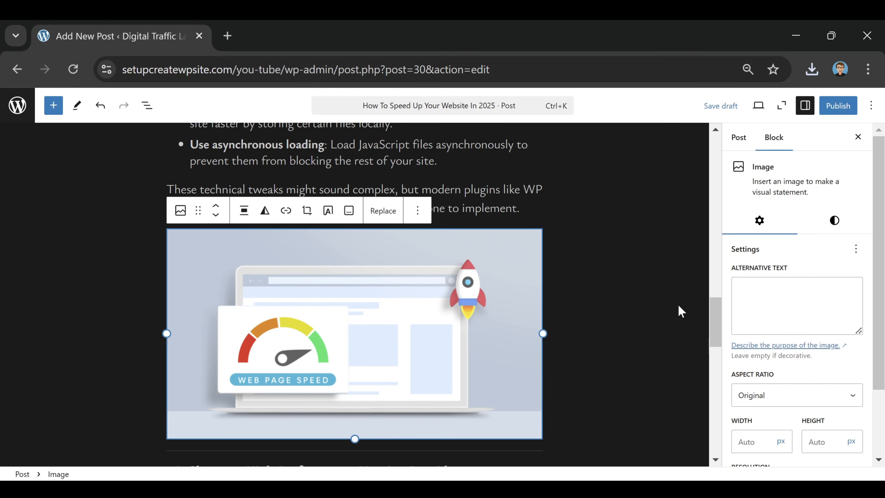
{"action": "scroll", "coordinate": [849, 341], "scroll_direction": "down", "scroll_amount": 1}
{"action": "scroll", "coordinate": [849, 341], "scroll_direction": "down", "scroll_amount": 2}
{"action": "left_click", "coordinate": [768, 410]}
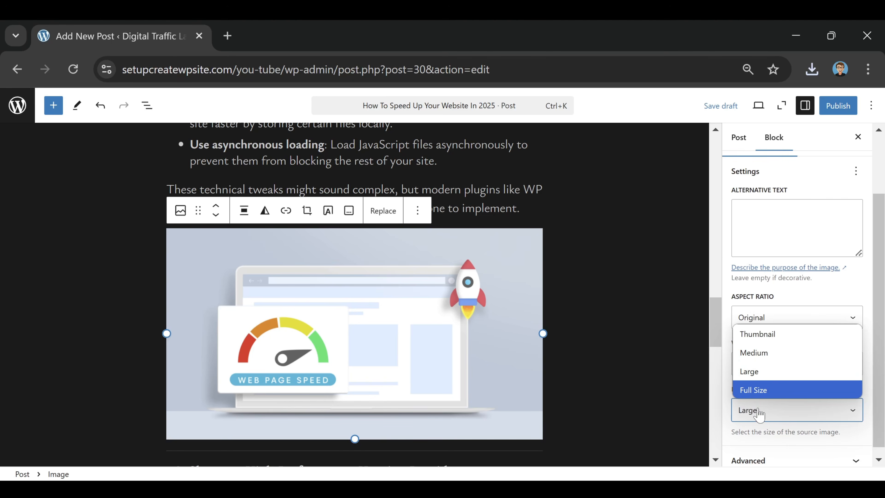
{"action": "left_click", "coordinate": [763, 390]}
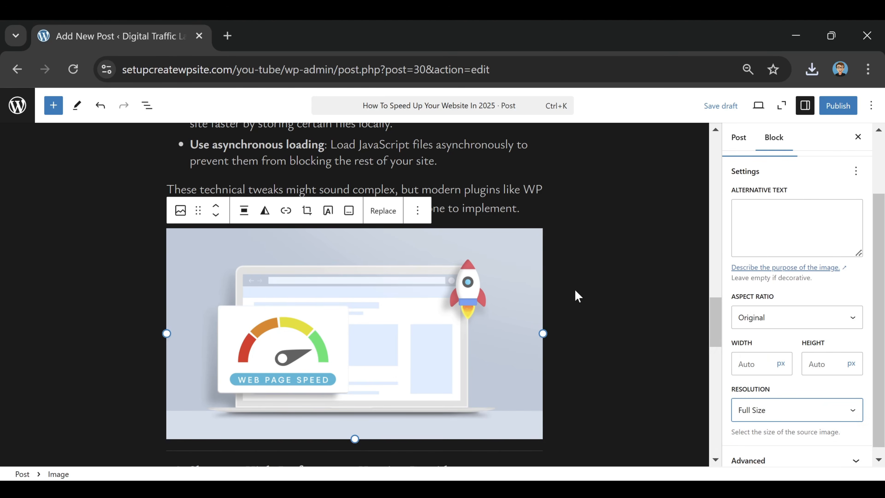
{"action": "left_click", "coordinate": [486, 190]}
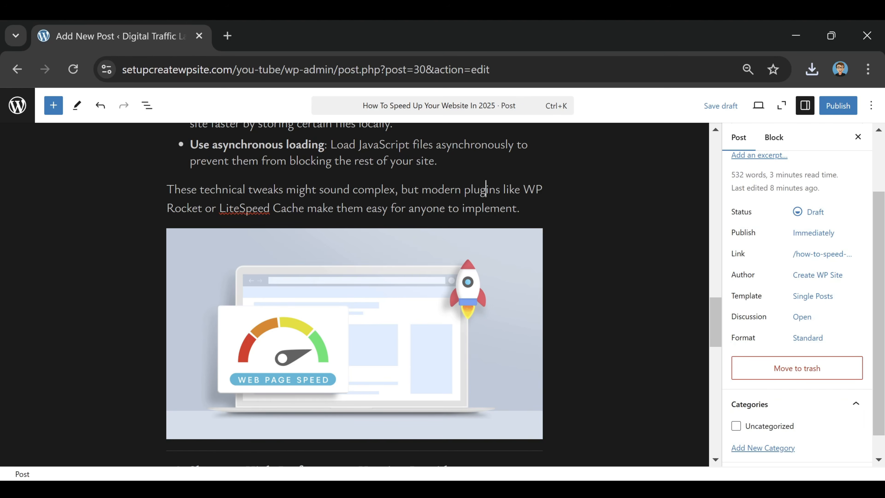
Step: Review the remaining article from the new image through sections #4 and #5 to the closing paragraph
{"action": "scroll", "coordinate": [486, 190], "scroll_direction": "up", "scroll_amount": 3}
{"action": "scroll", "coordinate": [486, 190], "scroll_direction": "down", "scroll_amount": 12}
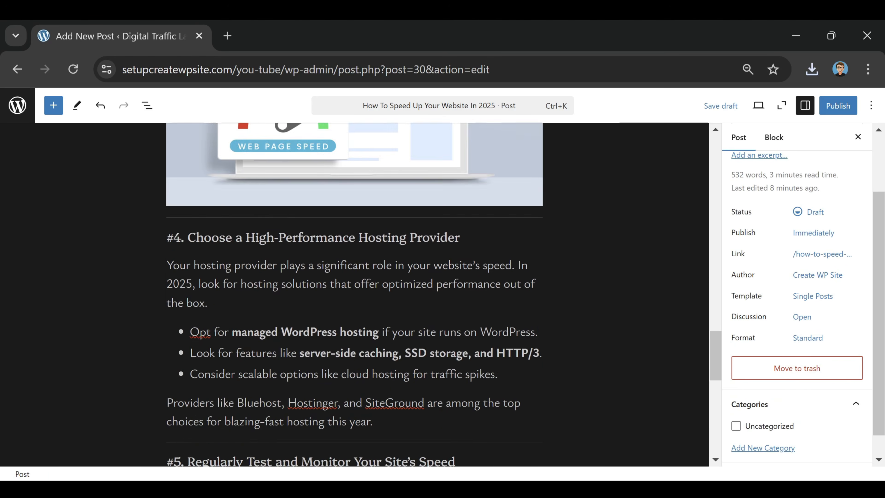
{"action": "scroll", "coordinate": [486, 189], "scroll_direction": "down", "scroll_amount": 7}
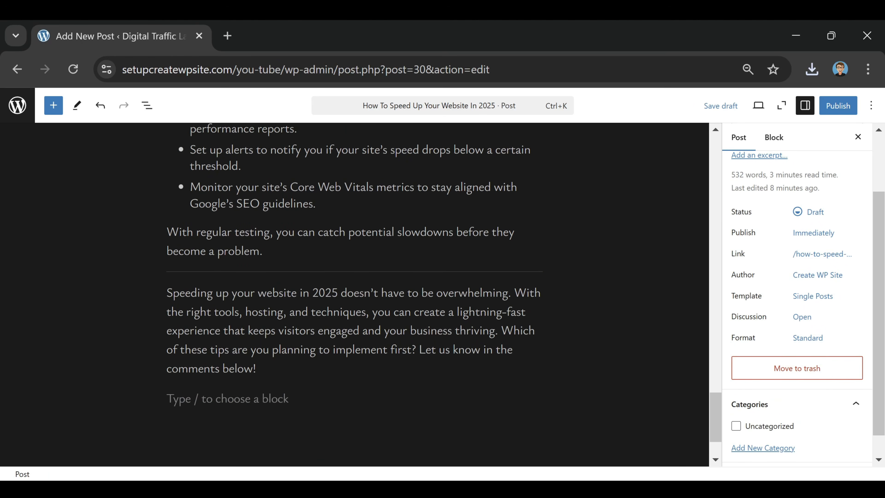
{"action": "scroll", "coordinate": [486, 190], "scroll_direction": "up", "scroll_amount": 4}
{"action": "scroll", "coordinate": [354, 295], "scroll_direction": "up", "scroll_amount": 2}
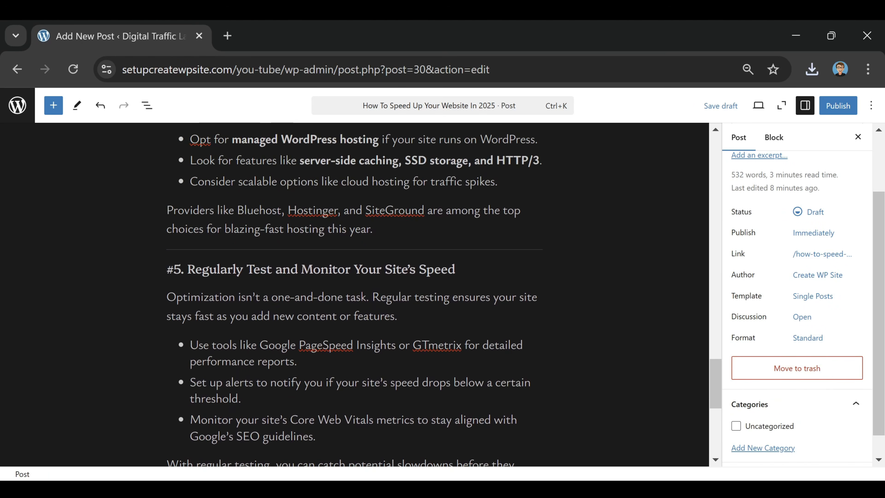
{"action": "scroll", "coordinate": [354, 282], "scroll_direction": "down", "scroll_amount": 4}
{"action": "scroll", "coordinate": [355, 295], "scroll_direction": "down", "scroll_amount": 3}
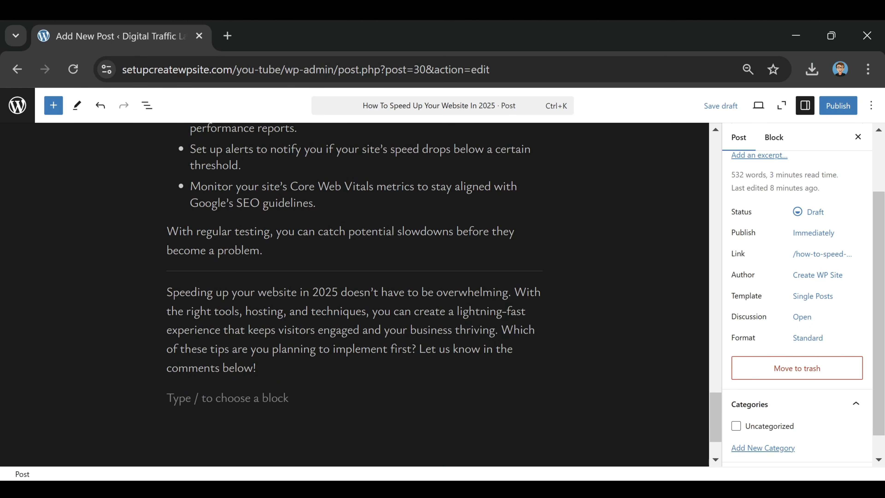
Step: Try to add a link to the word "SEO" in the list item about Core Web Vitals metrics
{"action": "left_click_drag", "start_coordinate": [260, 203], "coordinate": [237, 203]}
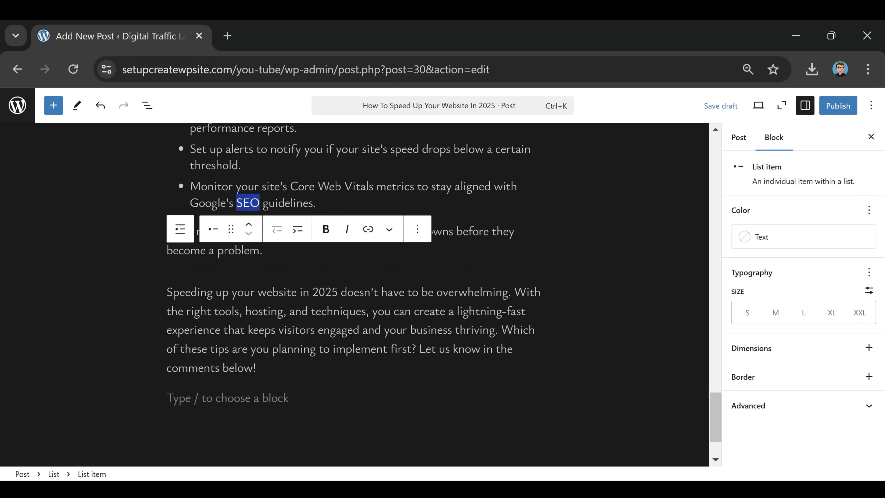
{"action": "left_click", "coordinate": [364, 235]}
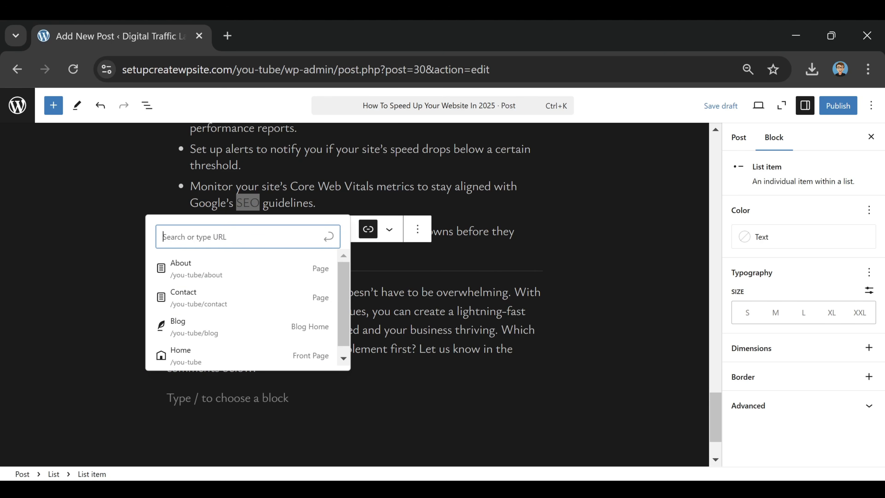
{"action": "key", "text": "Return"}
{"action": "left_click", "coordinate": [317, 202]}
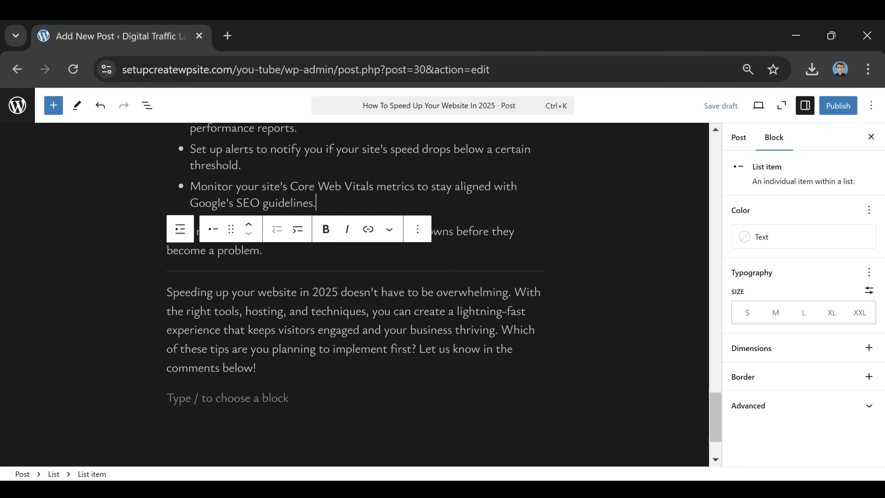
Step: Set the text color of the closing paragraph starting with "Speeding up your website" to the theme color Contrast (#F0F0F0)
{"action": "left_click", "coordinate": [303, 292]}
{"action": "left_click_drag", "start_coordinate": [166, 292], "coordinate": [296, 292]}
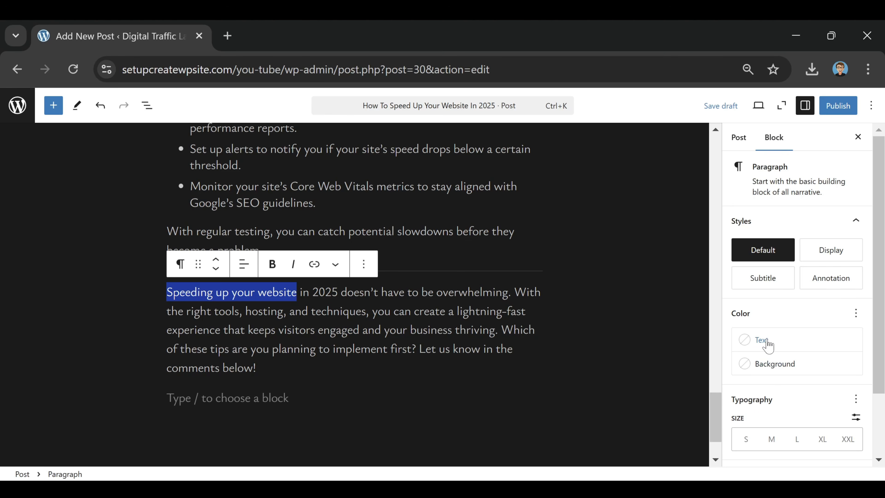
{"action": "left_click", "coordinate": [767, 344]}
{"action": "left_click", "coordinate": [599, 283]}
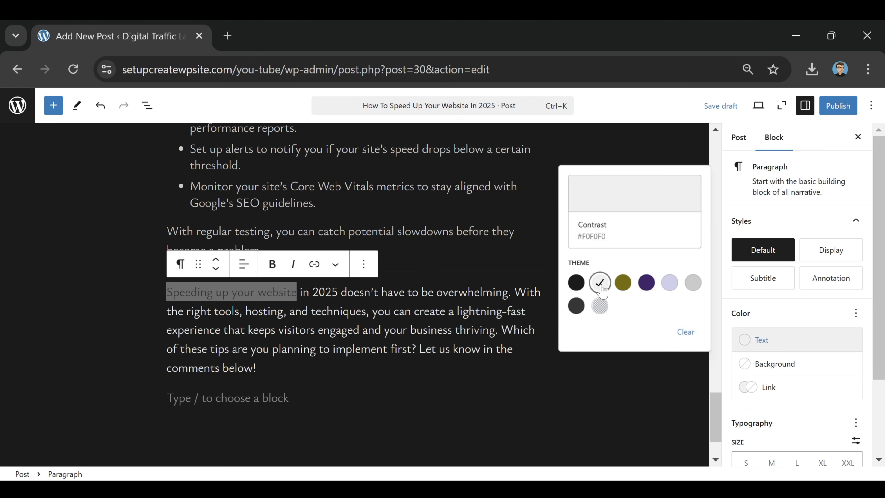
Step: Try the theme colors Accent 1 and Contrast on the closing paragraph's text, and clear its text color
{"action": "left_click", "coordinate": [623, 283]}
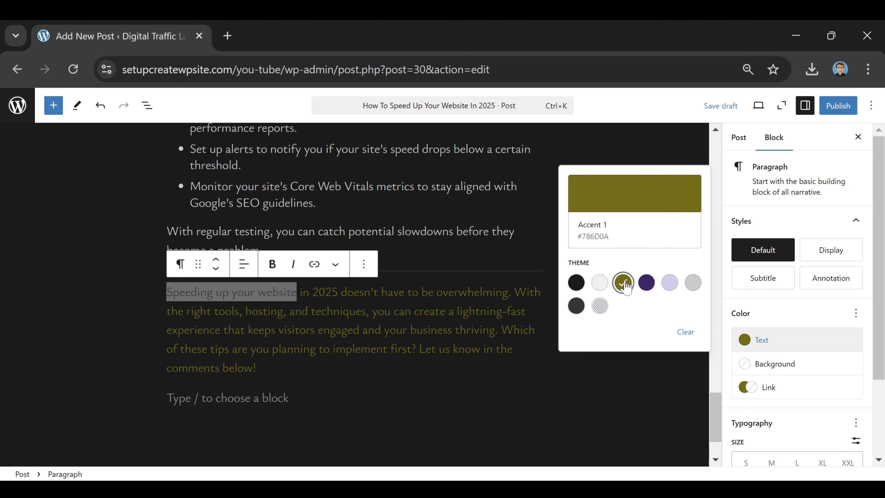
{"action": "left_click", "coordinate": [600, 283]}
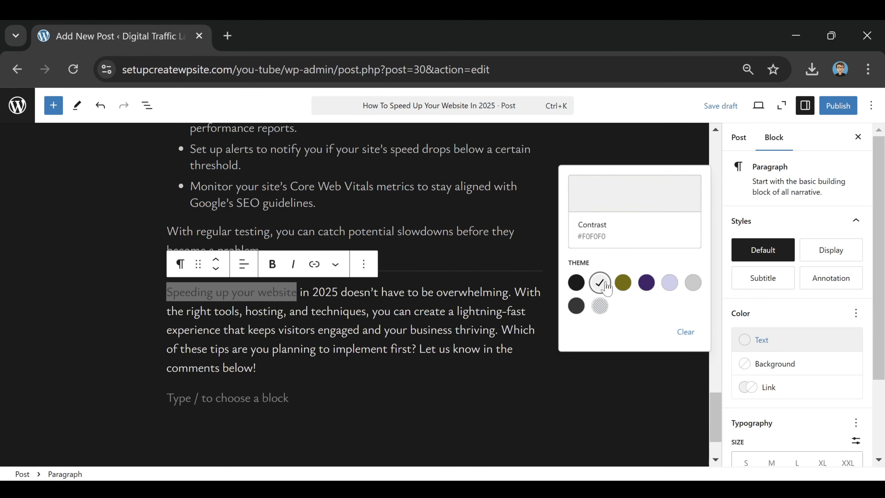
{"action": "left_click", "coordinate": [685, 331]}
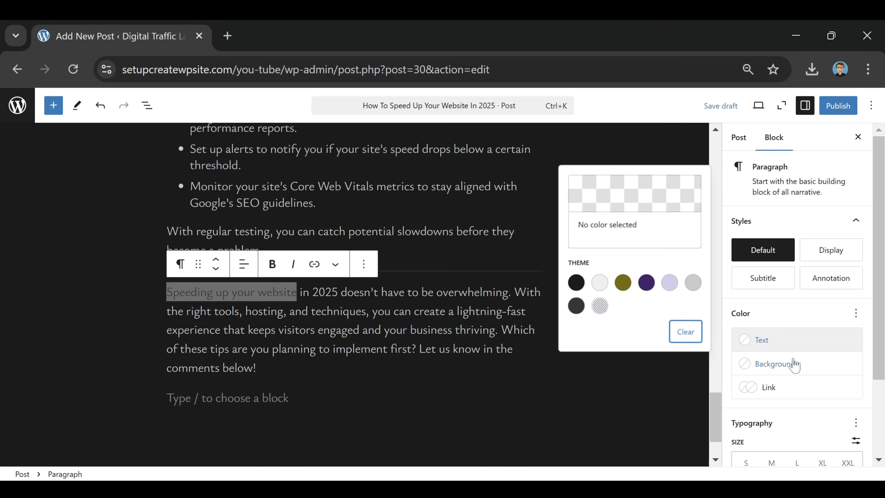
{"action": "left_click", "coordinate": [439, 348]}
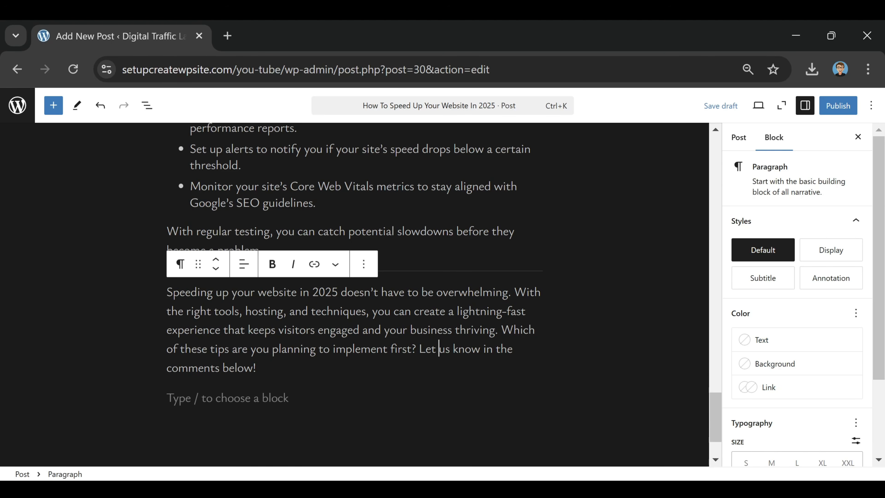
Step: Examine the closing paragraph's typography settings and the post's general settings, including the customizable URL slug
{"action": "scroll", "coordinate": [773, 329], "scroll_direction": "down", "scroll_amount": 3}
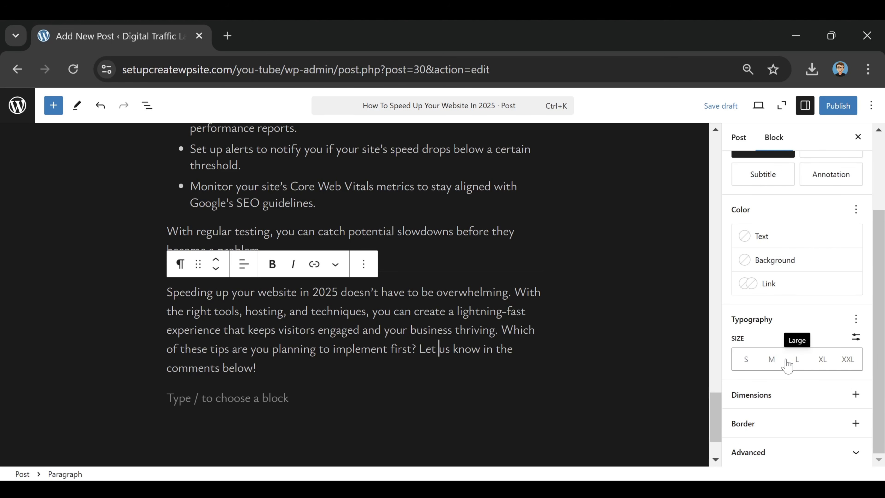
{"action": "scroll", "coordinate": [787, 365], "scroll_direction": "up", "scroll_amount": 3}
{"action": "scroll", "coordinate": [355, 294], "scroll_direction": "up", "scroll_amount": 20}
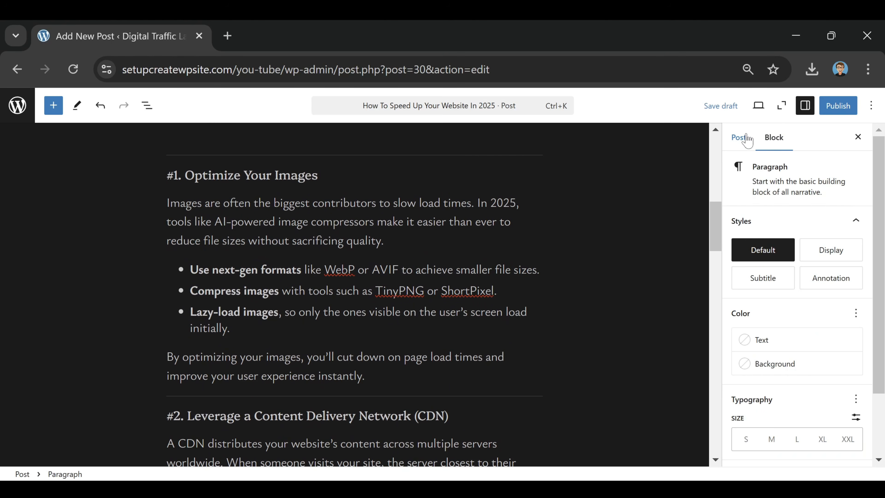
{"action": "left_click", "coordinate": [740, 137]}
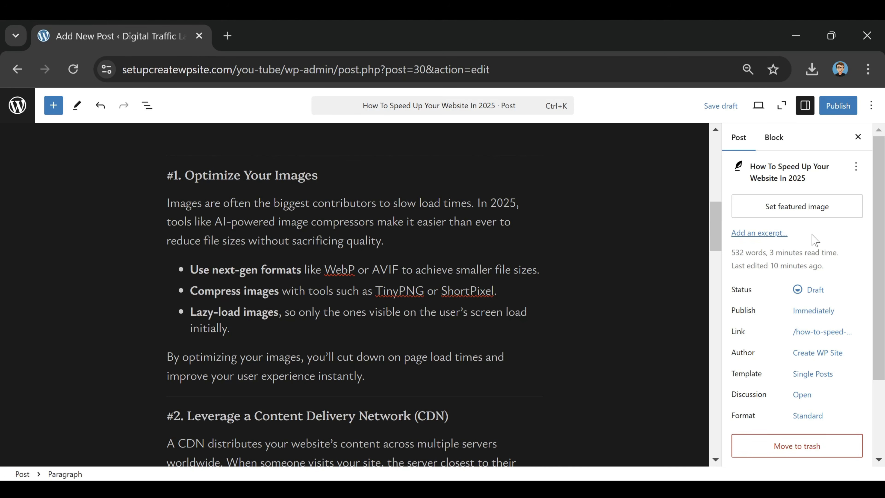
{"action": "scroll", "coordinate": [815, 240], "scroll_direction": "down", "scroll_amount": 3}
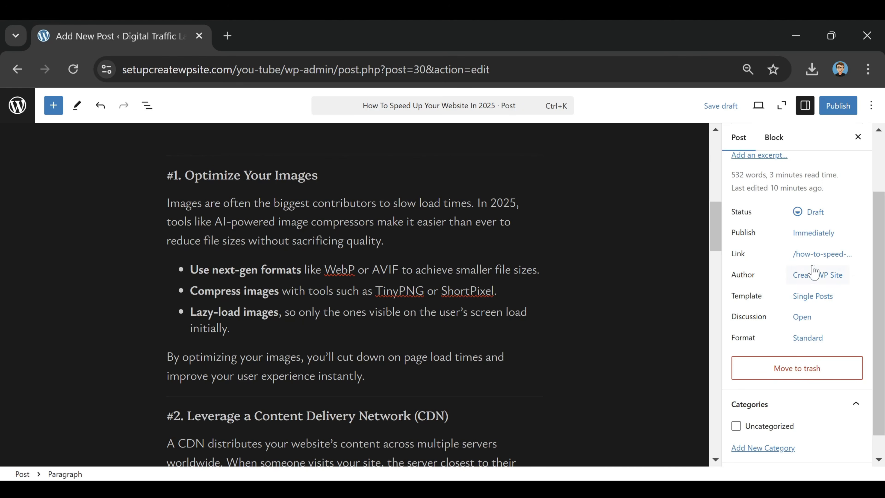
{"action": "left_click", "coordinate": [813, 269]}
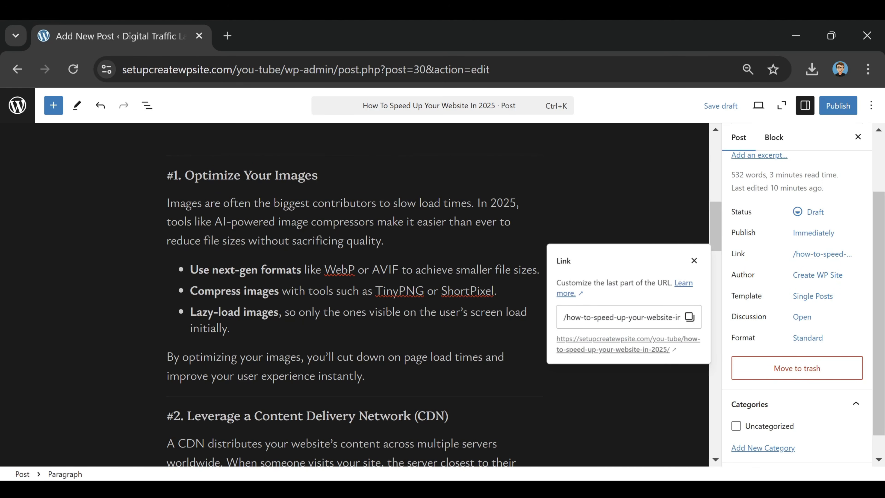
{"action": "left_click_drag", "start_coordinate": [606, 317], "coordinate": [732, 313]}
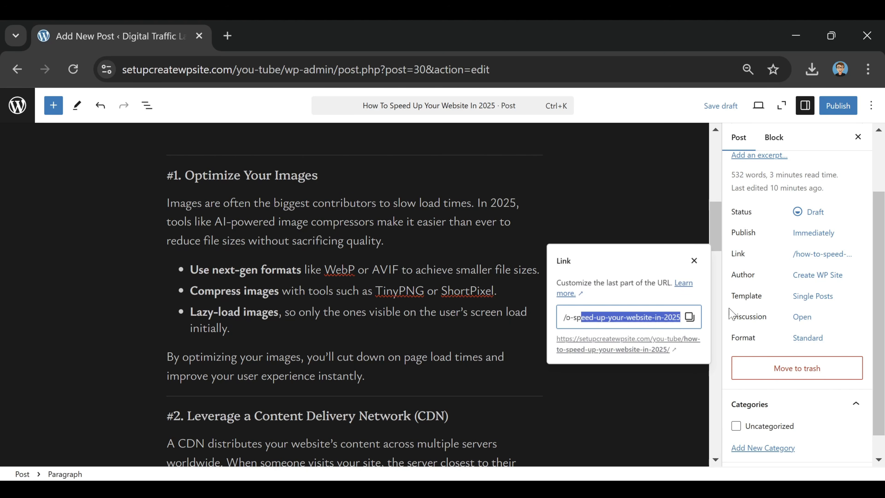
{"action": "left_click", "coordinate": [644, 317]}
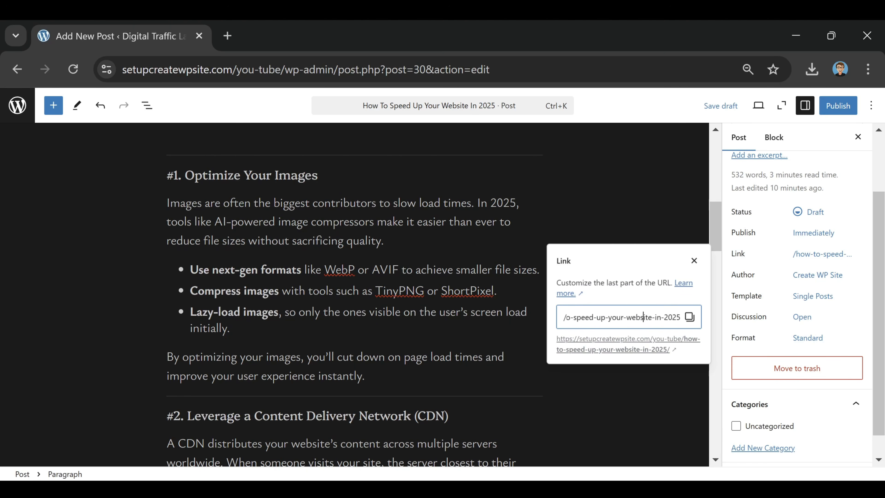
{"action": "scroll", "coordinate": [355, 294], "scroll_direction": "down", "scroll_amount": 2}
{"action": "scroll", "coordinate": [355, 294], "scroll_direction": "up", "scroll_amount": 8}
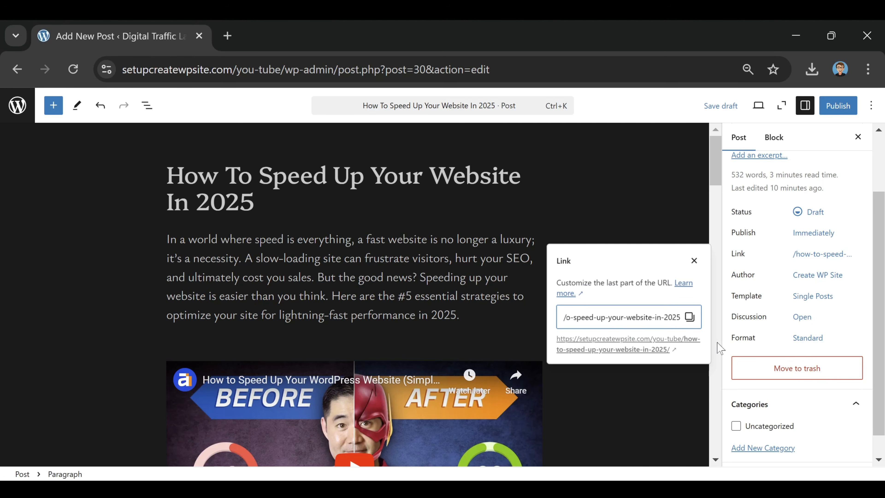
{"action": "left_click", "coordinate": [845, 158]}
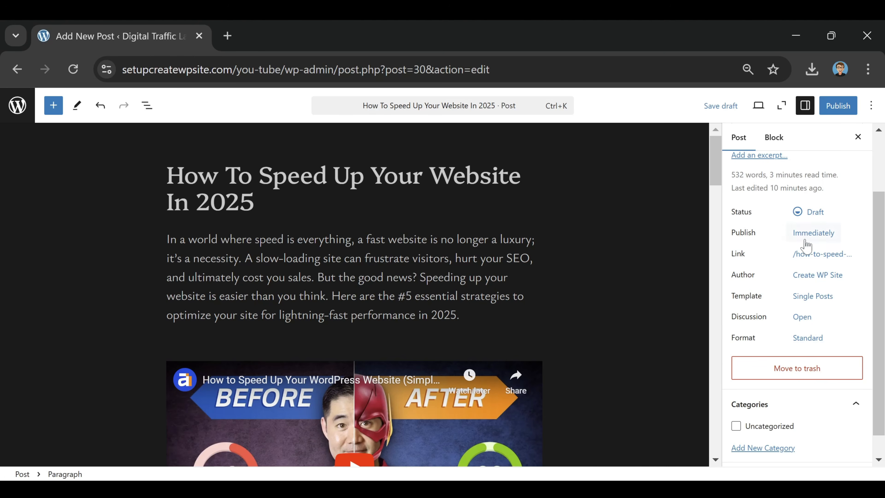
Step: Create a new category named "SEO" for the post
{"action": "scroll", "coordinate": [803, 245], "scroll_direction": "down", "scroll_amount": 1}
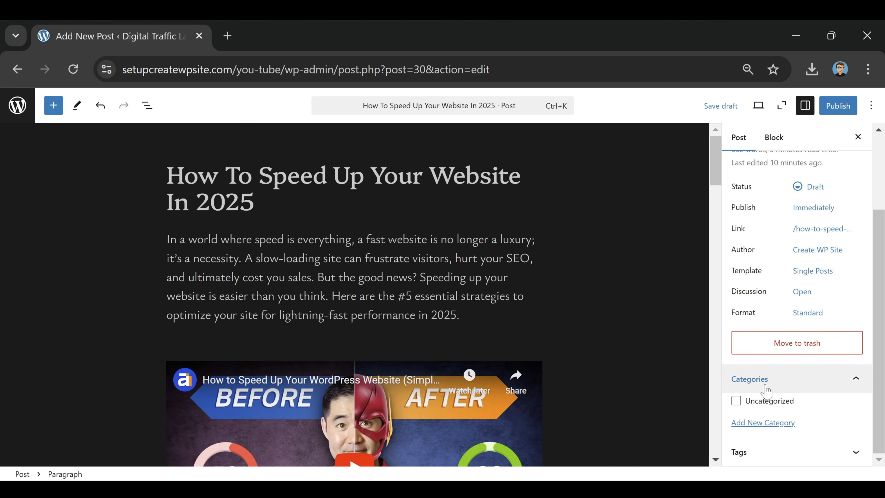
{"action": "left_click", "coordinate": [766, 426]}
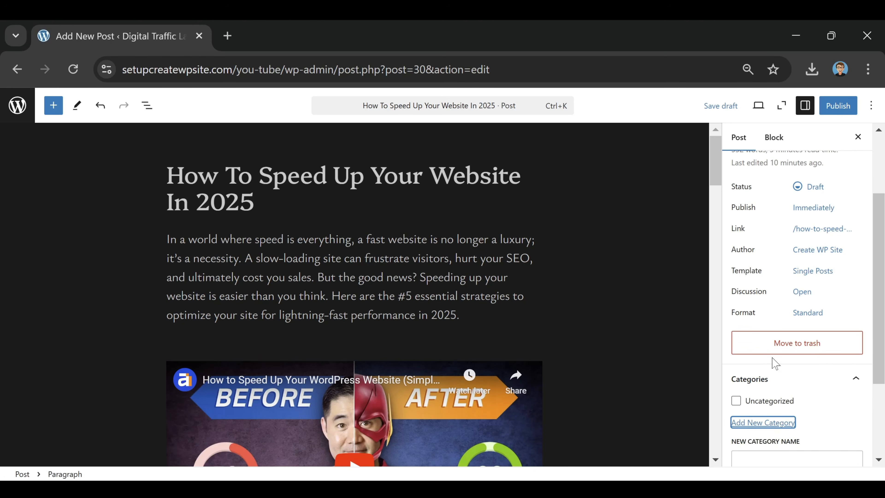
{"action": "scroll", "coordinate": [774, 366], "scroll_direction": "down", "scroll_amount": 3}
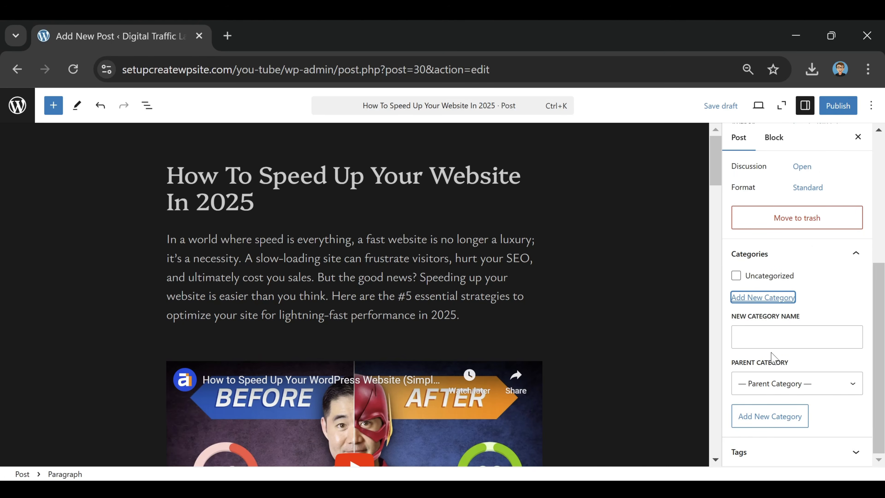
{"action": "left_click", "coordinate": [775, 337]}
{"action": "type", "text": "SEO"}
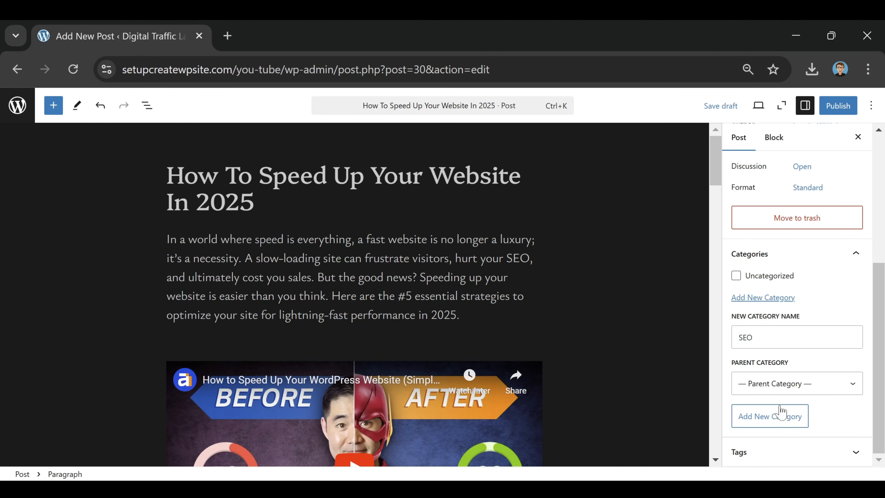
{"action": "left_click", "coordinate": [777, 416]}
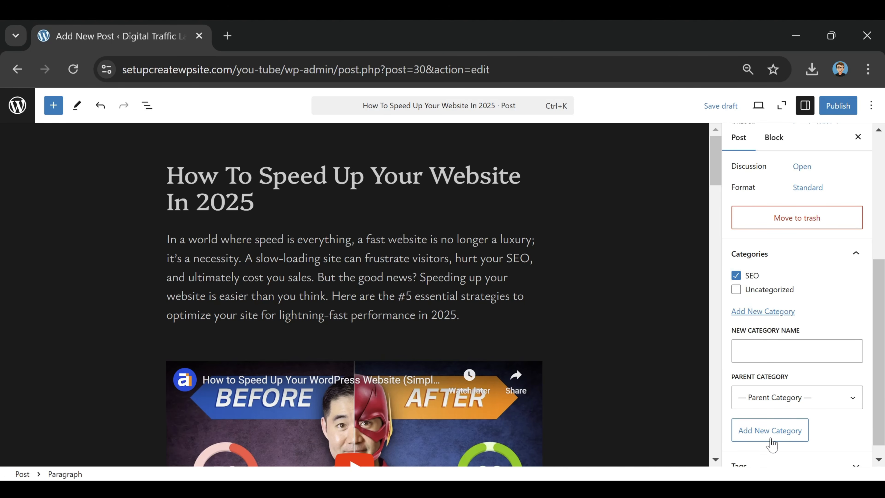
Step: Create a second category named "Website Speed" for the post, without a parent category
{"action": "left_click", "coordinate": [770, 359]}
{"action": "type", "text": "Website Speed"}
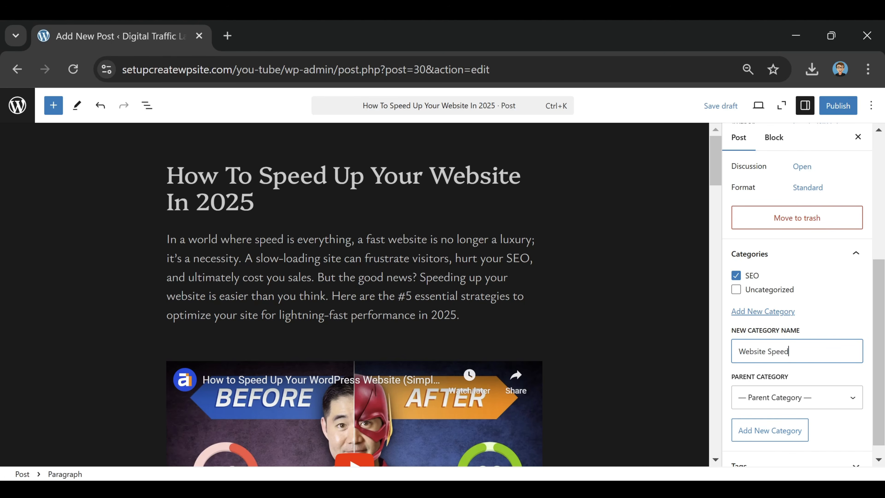
{"action": "left_click", "coordinate": [788, 397]}
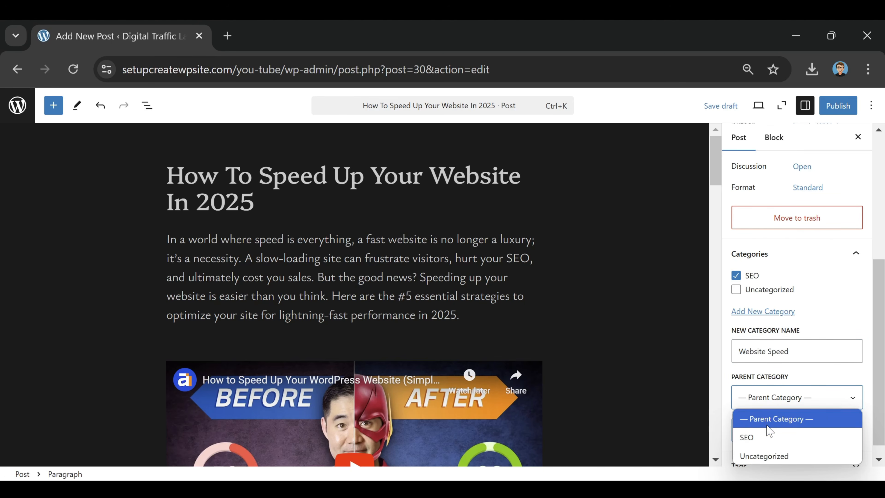
{"action": "left_click", "coordinate": [804, 403]}
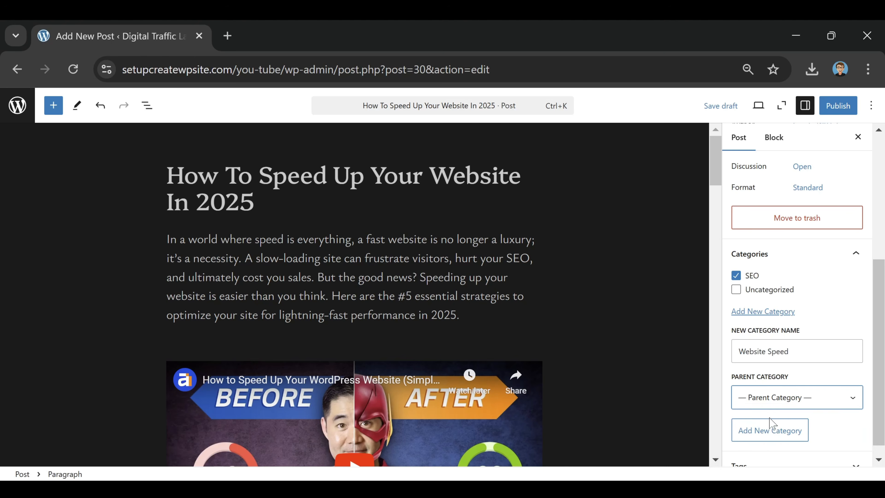
{"action": "left_click", "coordinate": [771, 432]}
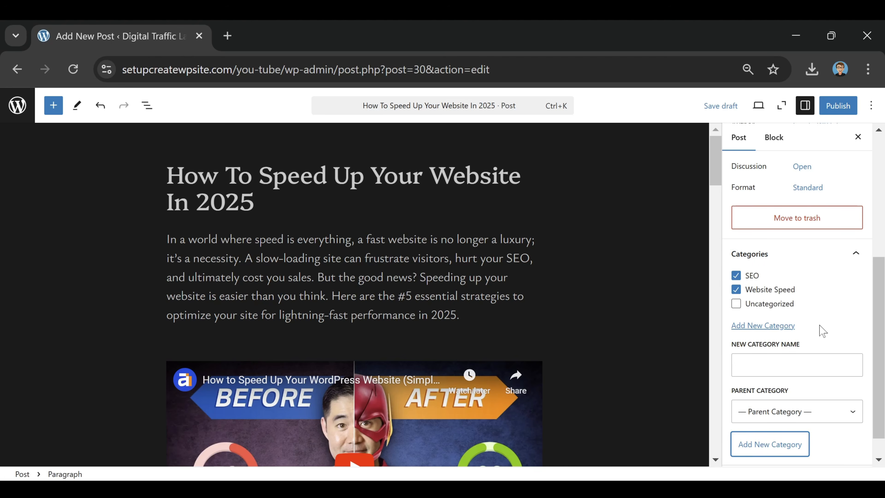
Step: Add the tag "ways to speed up website" to the post
{"action": "scroll", "coordinate": [821, 331], "scroll_direction": "down", "scroll_amount": 1}
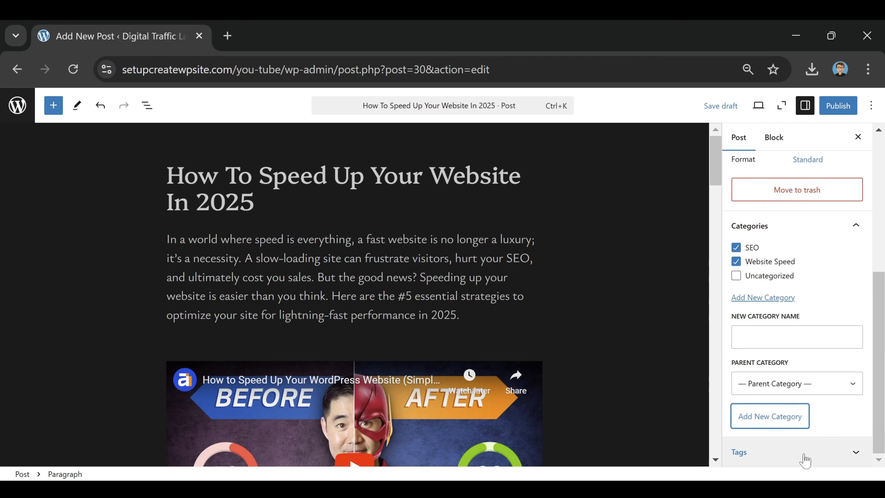
{"action": "left_click", "coordinate": [805, 460]}
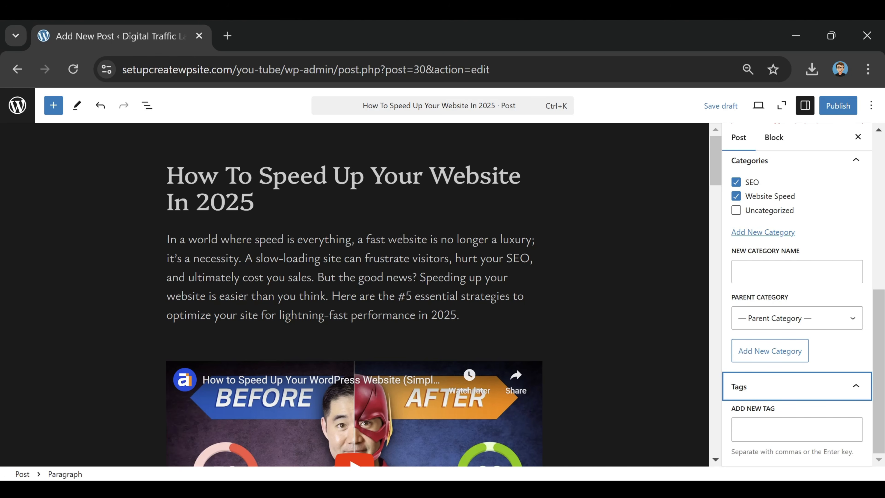
{"action": "left_click", "coordinate": [797, 429]}
{"action": "type", "text": "ways to speed up website"}
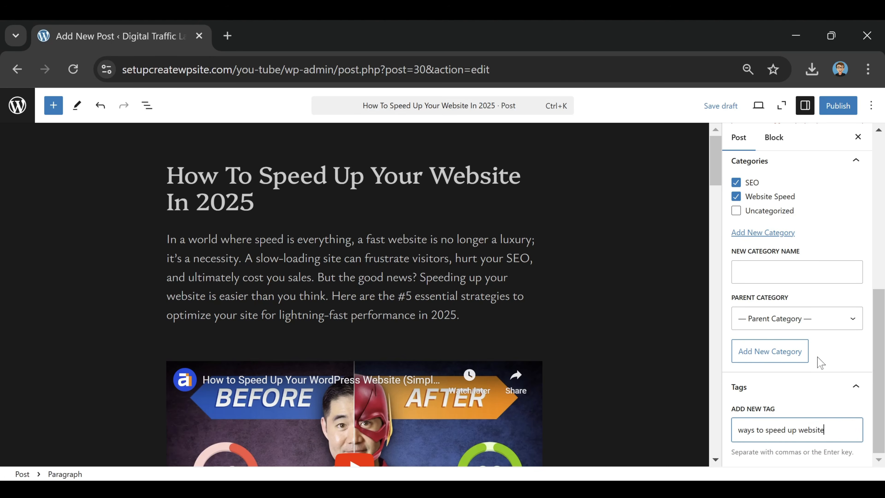
{"action": "key", "text": "Return"}
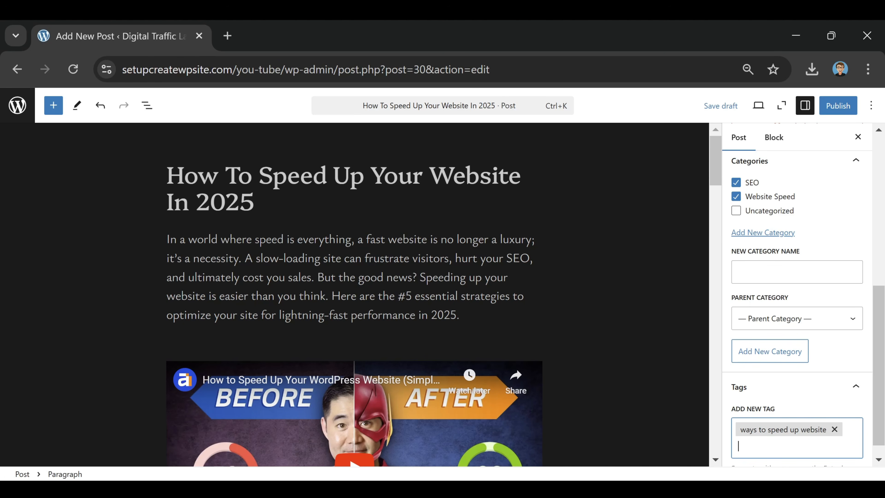
Step: Save the post "How To Speed Up Your Website In 2025" as a draft and publish it immediately with public visibility
{"action": "scroll", "coordinate": [652, 371], "scroll_direction": "down", "scroll_amount": 5}
{"action": "scroll", "coordinate": [662, 350], "scroll_direction": "up", "scroll_amount": 5}
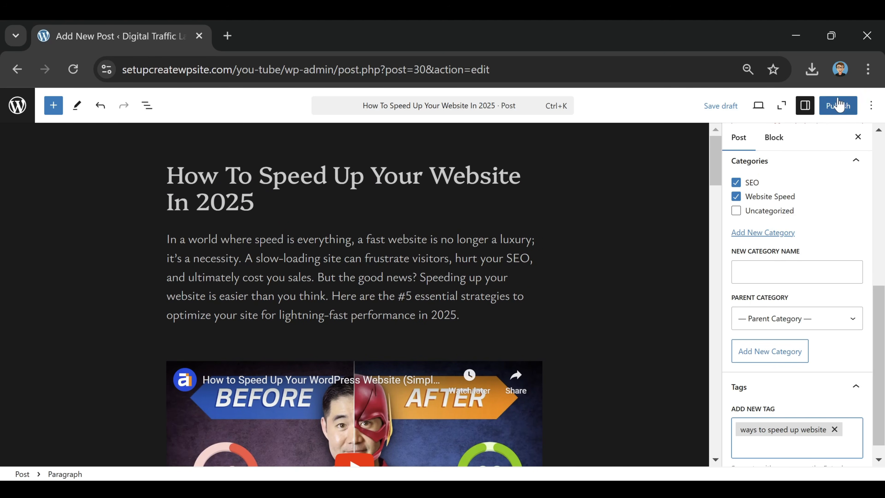
{"action": "left_click", "coordinate": [728, 109]}
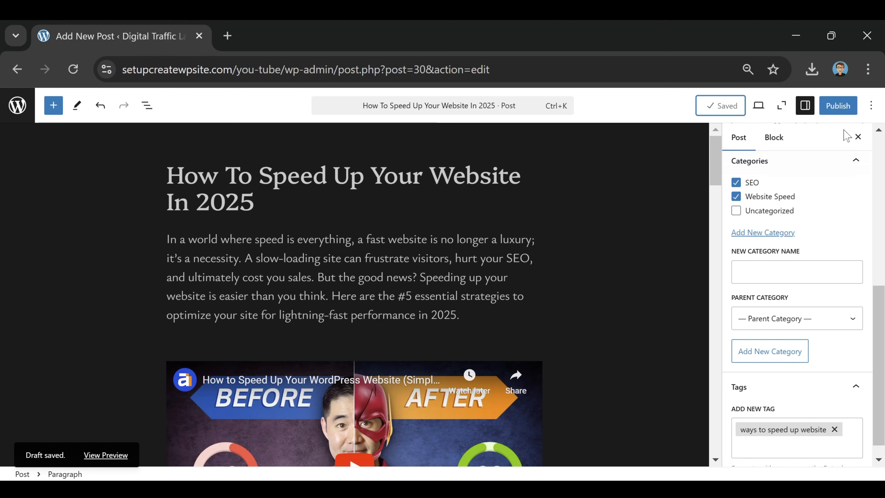
{"action": "left_click", "coordinate": [839, 113]}
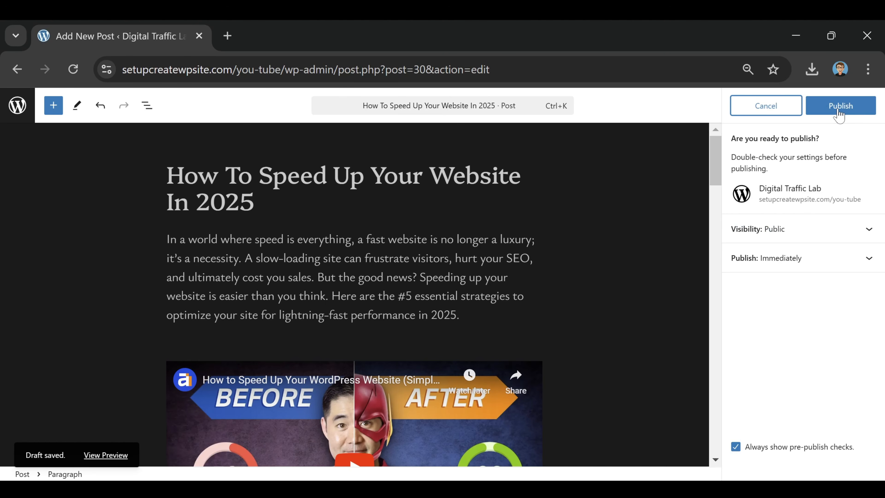
{"action": "left_click", "coordinate": [839, 106]}
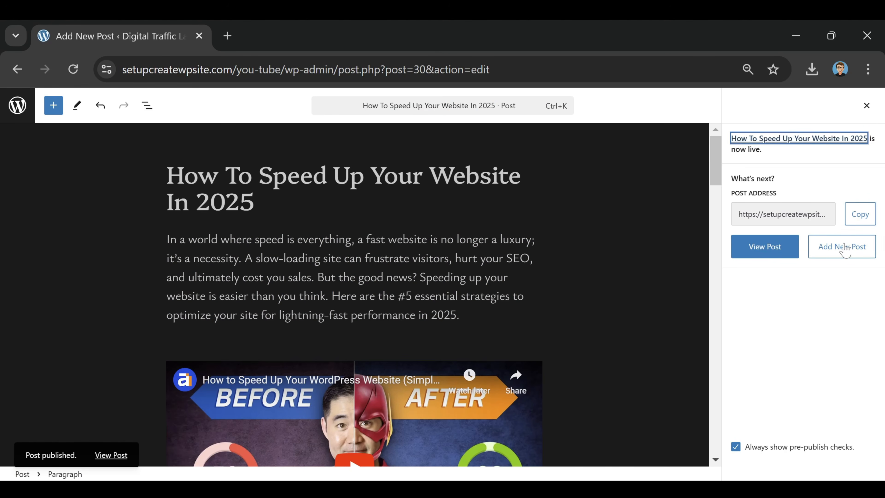
Step: View the published post on the live site and review its intro, video, image and numbered sections
{"action": "left_click", "coordinate": [757, 256]}
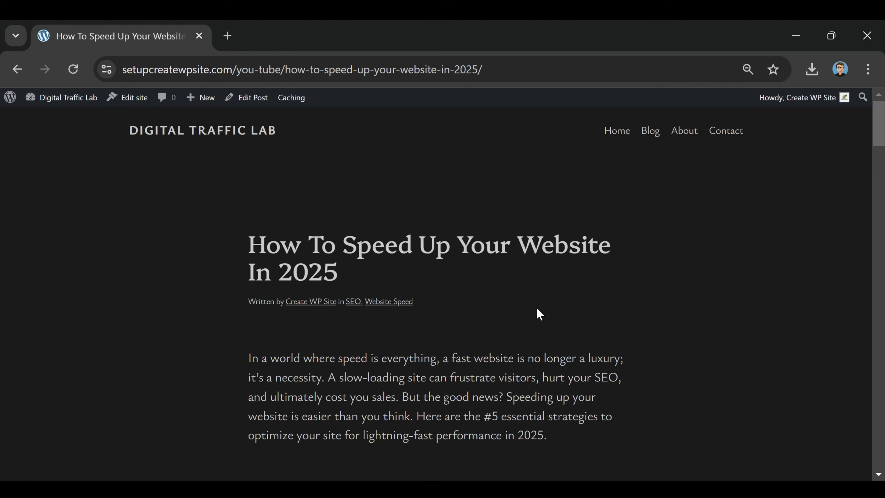
{"action": "scroll", "coordinate": [536, 308], "scroll_direction": "down", "scroll_amount": 10}
{"action": "scroll", "coordinate": [570, 278], "scroll_direction": "up", "scroll_amount": 8}
{"action": "scroll", "coordinate": [585, 271], "scroll_direction": "down", "scroll_amount": 9}
{"action": "scroll", "coordinate": [559, 235], "scroll_direction": "down", "scroll_amount": 20}
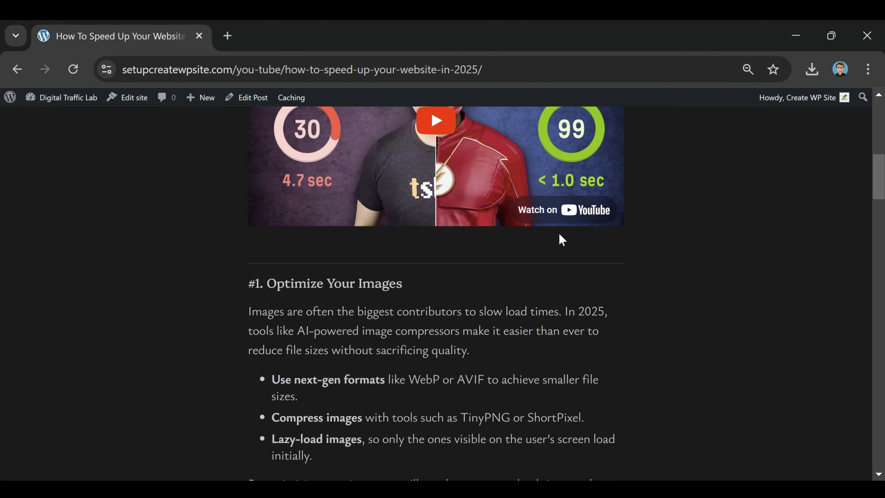
{"action": "scroll", "coordinate": [559, 234], "scroll_direction": "down", "scroll_amount": 18}
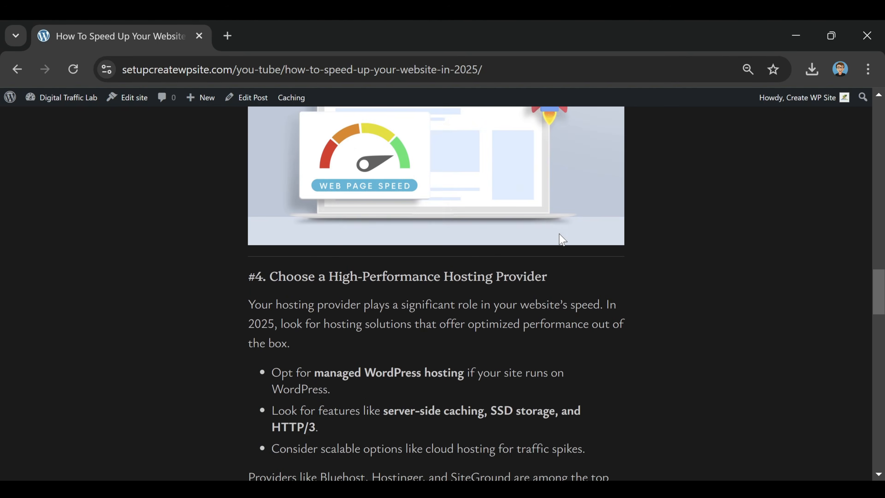
{"action": "scroll", "coordinate": [502, 215], "scroll_direction": "up", "scroll_amount": 20}
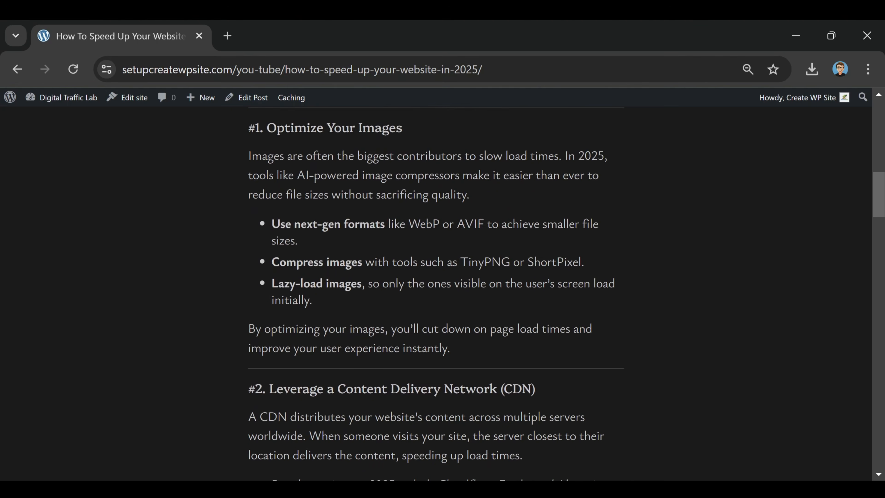
{"action": "scroll", "coordinate": [443, 347], "scroll_direction": "down", "scroll_amount": 2}
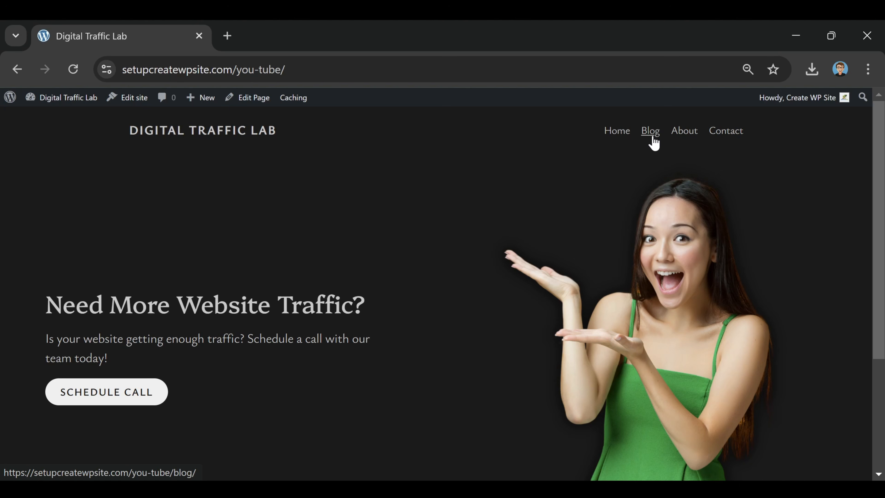
Step: Open the live site's Blog page and review how the website speed post appears, from its featured image through the numbered sections
{"action": "left_click", "coordinate": [643, 136]}
{"action": "scroll", "coordinate": [627, 191], "scroll_direction": "down", "scroll_amount": 5}
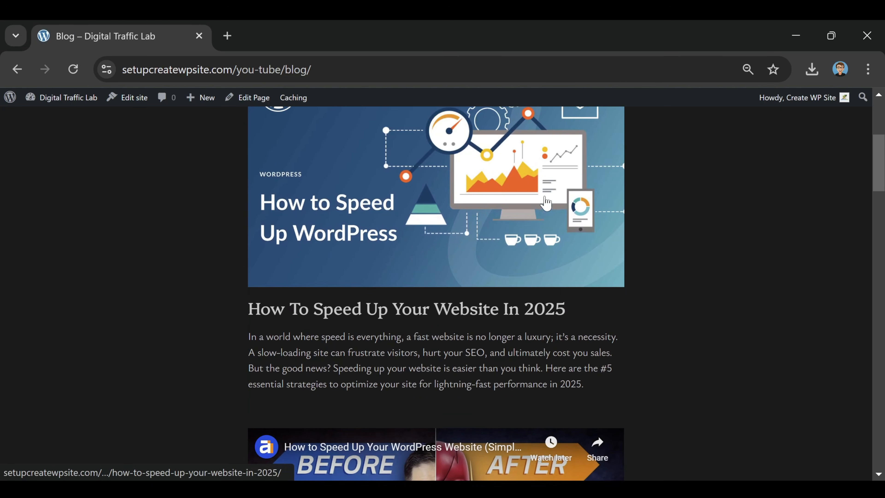
{"action": "scroll", "coordinate": [689, 268], "scroll_direction": "up", "scroll_amount": 3}
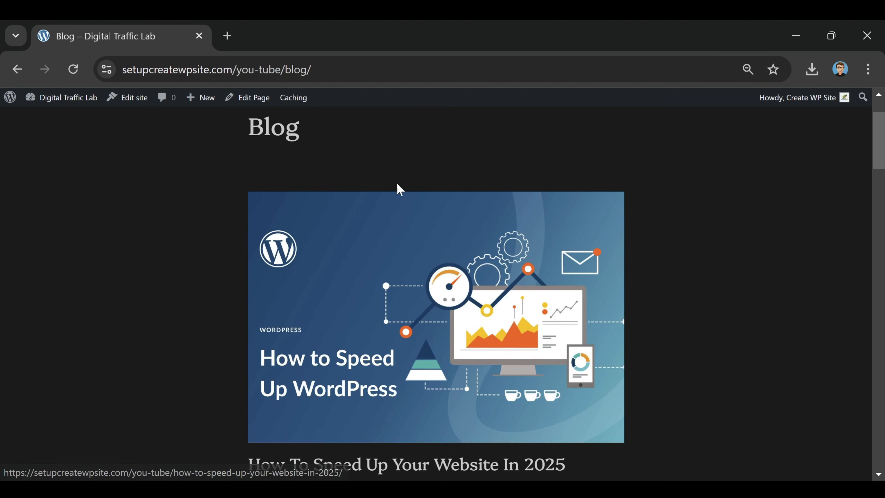
{"action": "scroll", "coordinate": [401, 181], "scroll_direction": "down", "scroll_amount": 2}
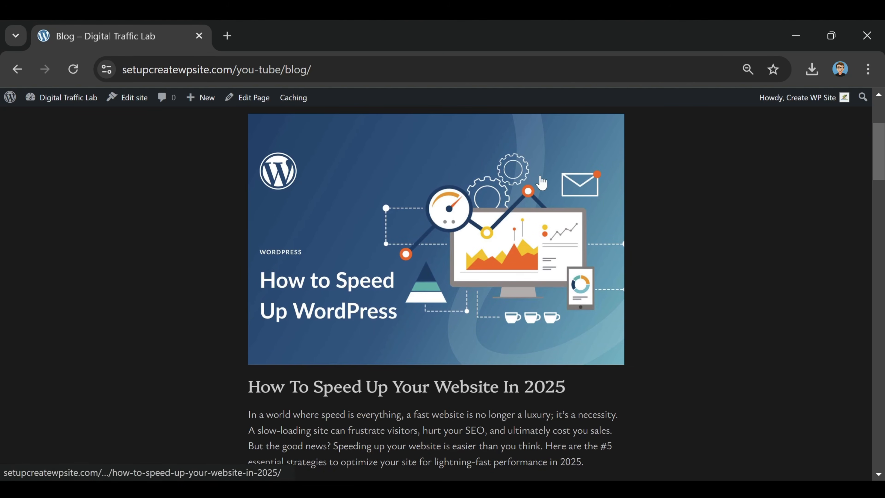
{"action": "scroll", "coordinate": [558, 202], "scroll_direction": "down", "scroll_amount": 5}
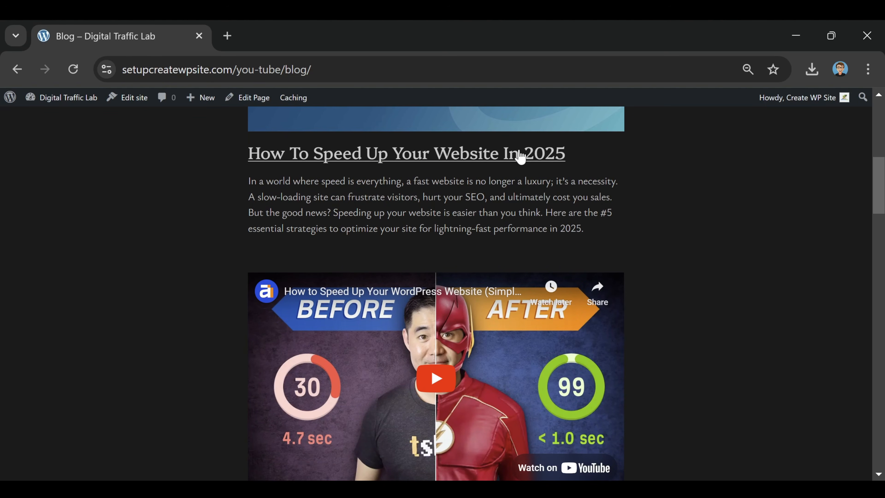
{"action": "scroll", "coordinate": [507, 177], "scroll_direction": "down", "scroll_amount": 4}
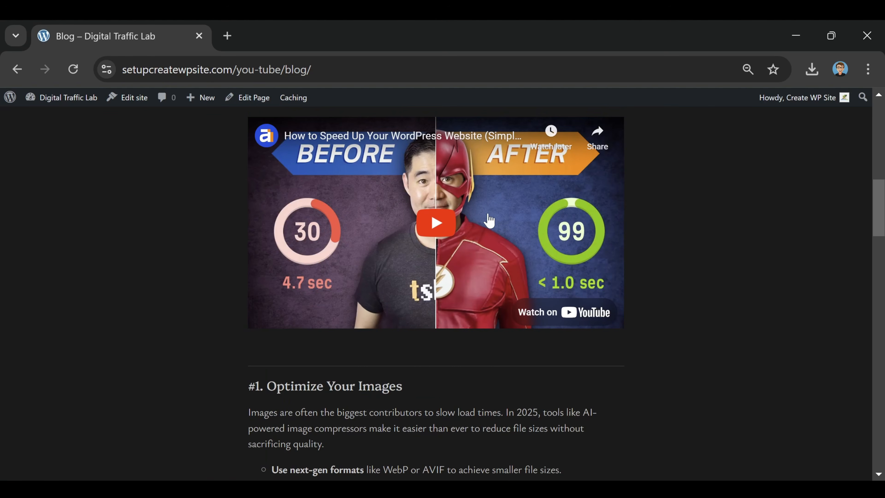
{"action": "scroll", "coordinate": [488, 246], "scroll_direction": "down", "scroll_amount": 5}
{"action": "scroll", "coordinate": [488, 246], "scroll_direction": "down", "scroll_amount": 17}
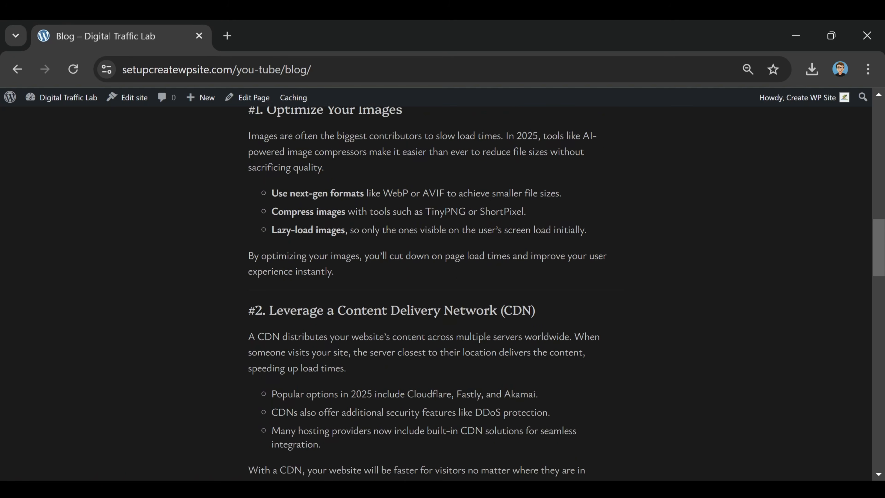
{"action": "scroll", "coordinate": [335, 336], "scroll_direction": "up", "scroll_amount": 20}
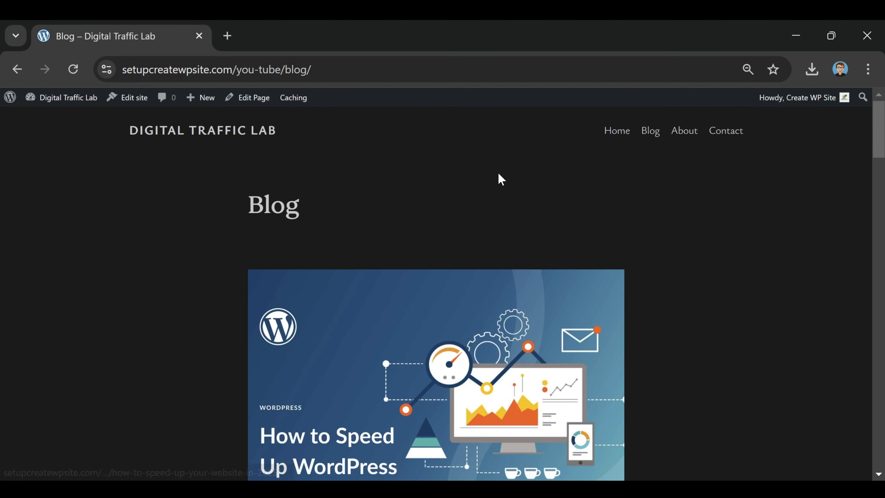
Step: Open the live About page and review its text from the introduction to the closing paragraph
{"action": "left_click", "coordinate": [688, 132]}
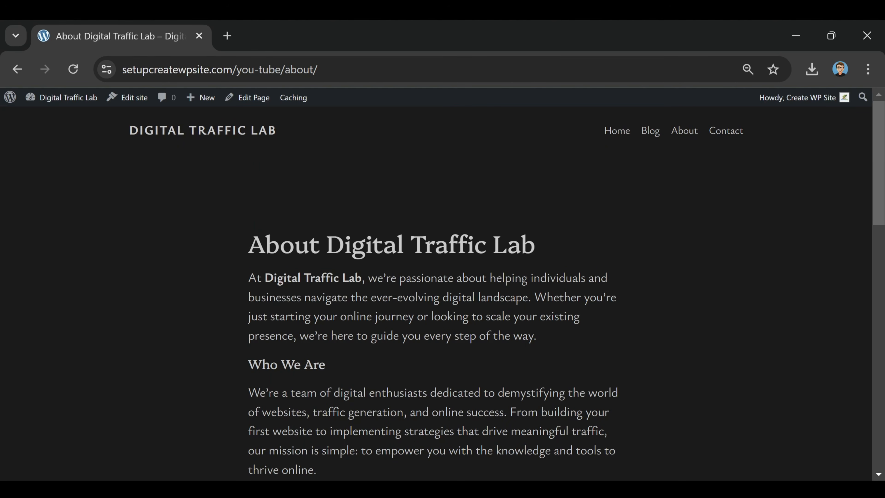
{"action": "scroll", "coordinate": [409, 240], "scroll_direction": "down", "scroll_amount": 10}
{"action": "scroll", "coordinate": [406, 241], "scroll_direction": "down", "scroll_amount": 6}
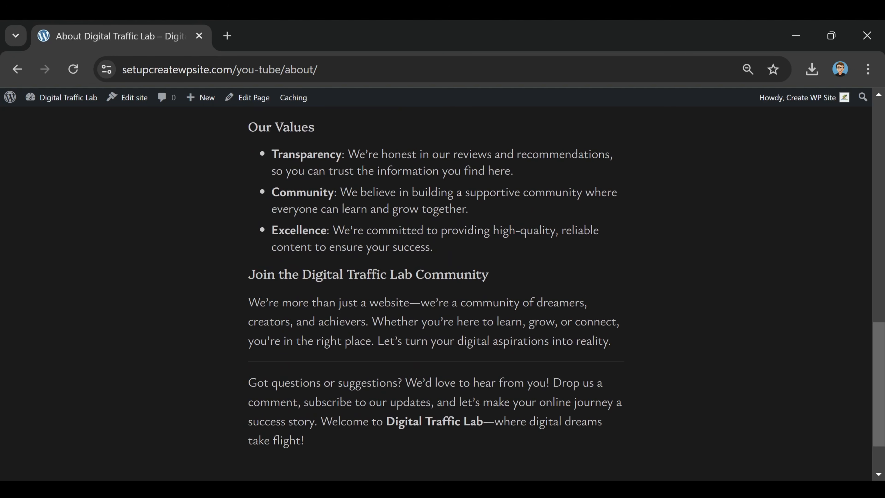
{"action": "scroll", "coordinate": [406, 242], "scroll_direction": "up", "scroll_amount": 12}
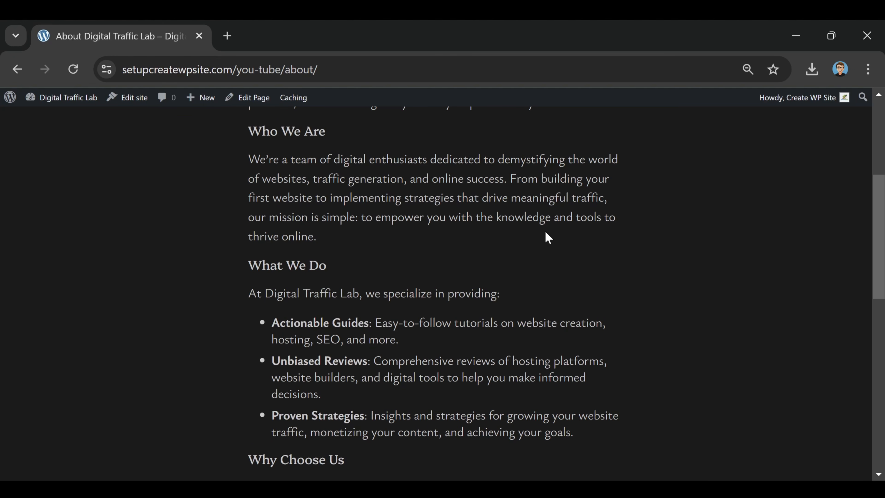
{"action": "scroll", "coordinate": [434, 271], "scroll_direction": "up", "scroll_amount": 5}
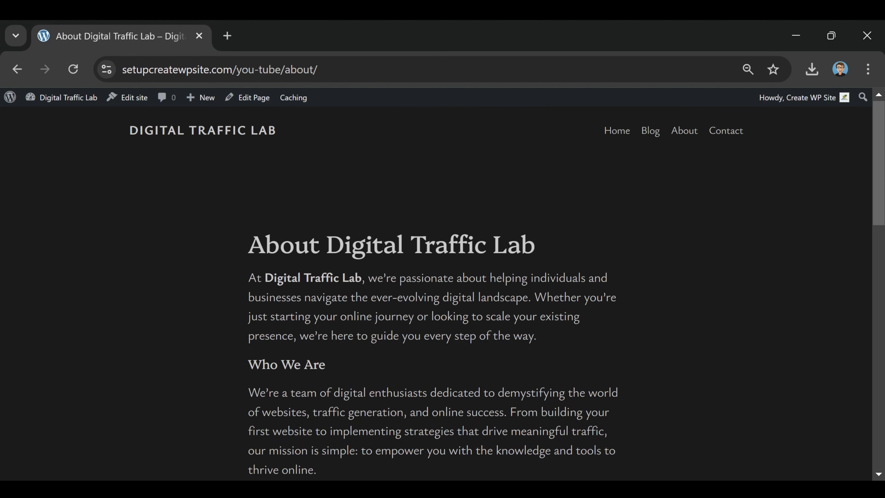
Step: Open the Contact page for editing and paste the prepared contact text into its empty body
{"action": "left_click", "coordinate": [736, 137]}
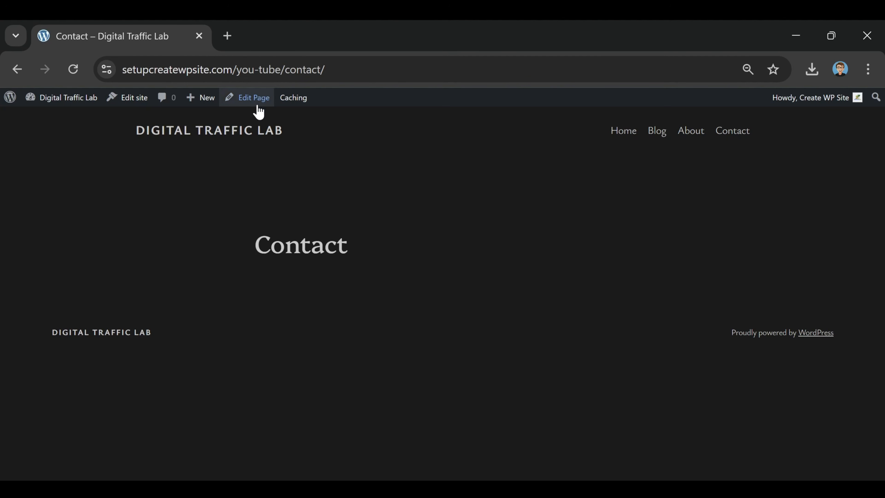
{"action": "left_click", "coordinate": [252, 99]}
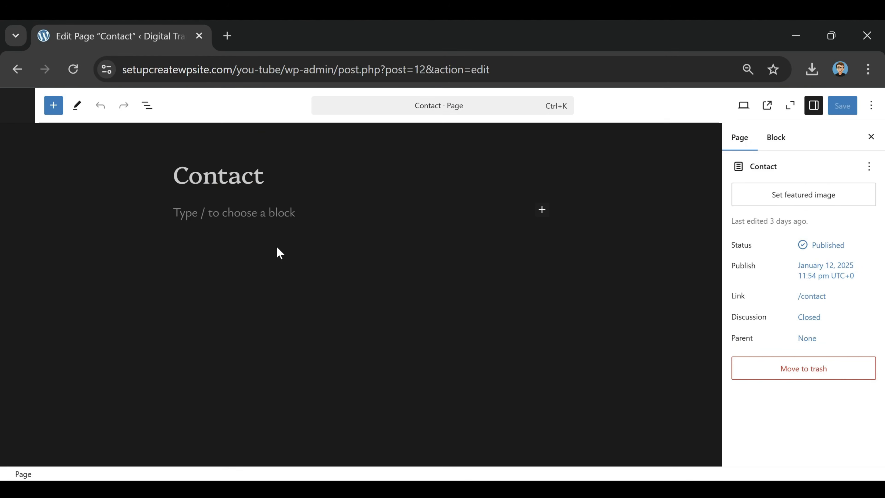
{"action": "left_click", "coordinate": [269, 234]}
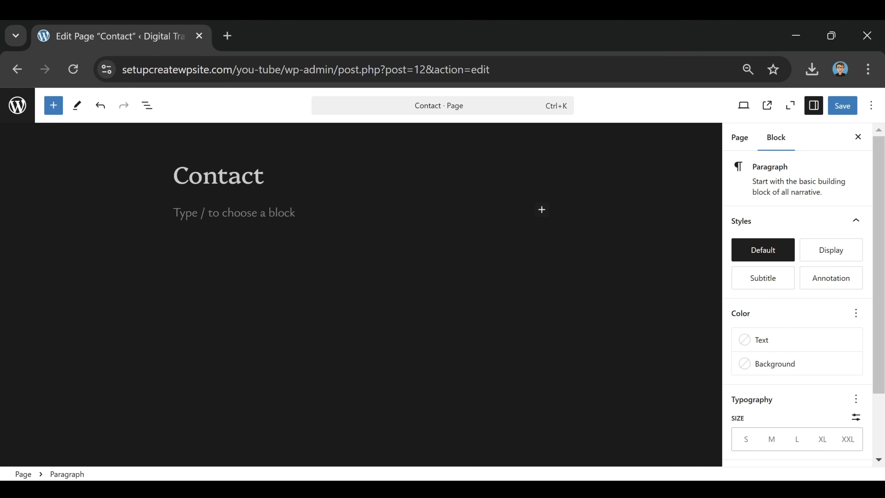
{"action": "key", "text": "ctrl+v"}
{"action": "scroll", "coordinate": [401, 362], "scroll_direction": "up", "scroll_amount": 5}
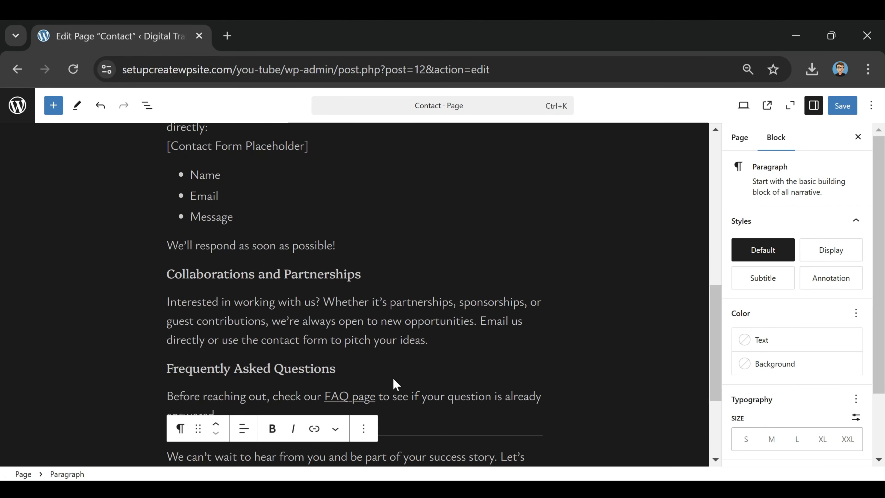
{"action": "scroll", "coordinate": [400, 362], "scroll_direction": "up", "scroll_amount": 10}
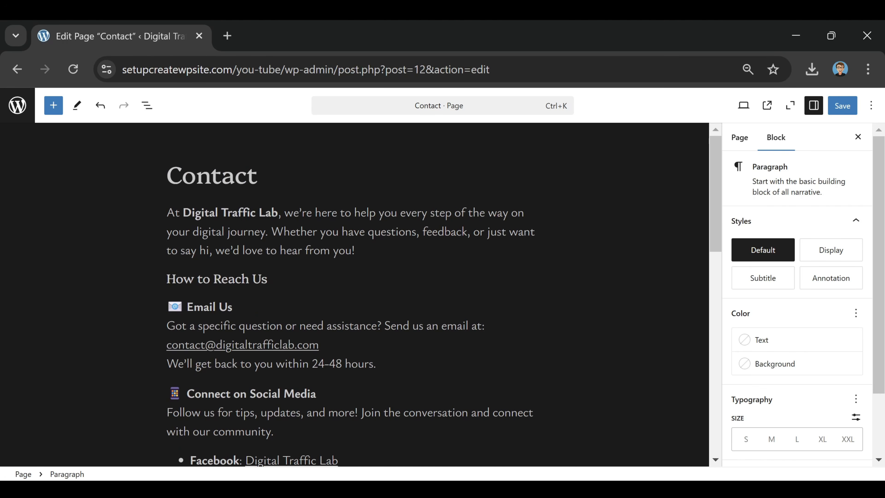
Step: Check the contact details, form placeholder and FAQ sections of the Contact page and save the page
{"action": "scroll", "coordinate": [401, 362], "scroll_direction": "down", "scroll_amount": 2}
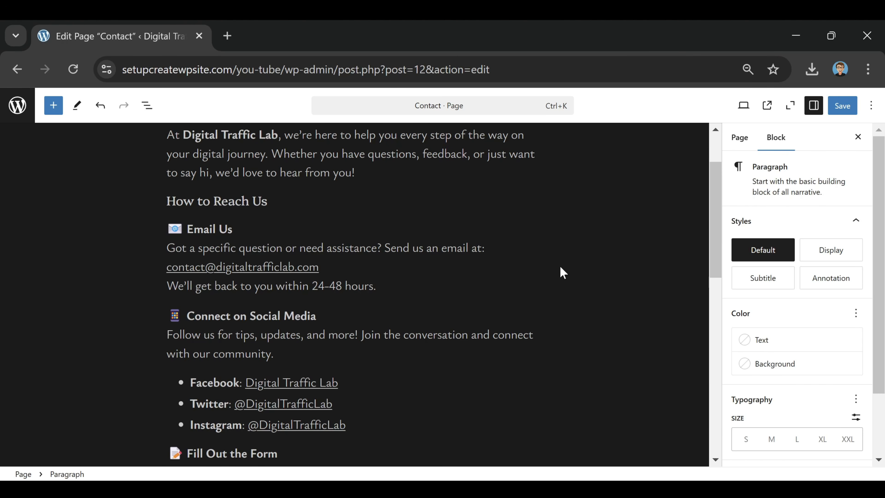
{"action": "scroll", "coordinate": [371, 295], "scroll_direction": "down", "scroll_amount": 4}
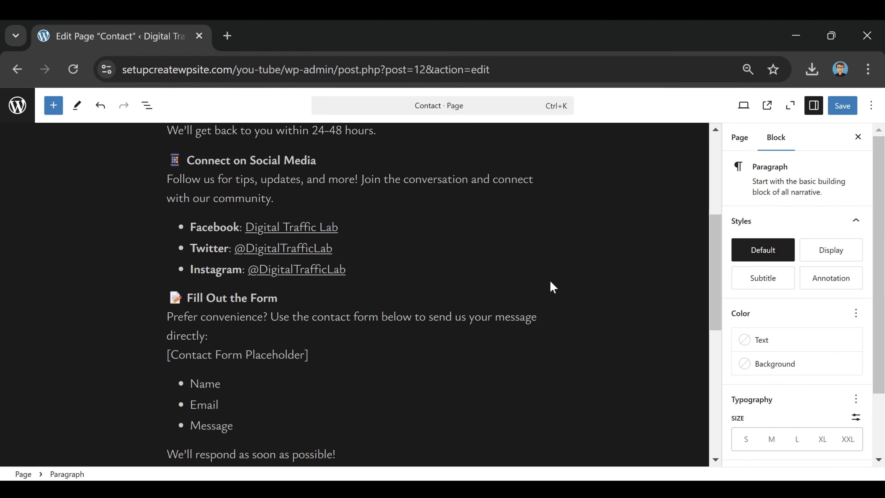
{"action": "scroll", "coordinate": [395, 285], "scroll_direction": "down", "scroll_amount": 4}
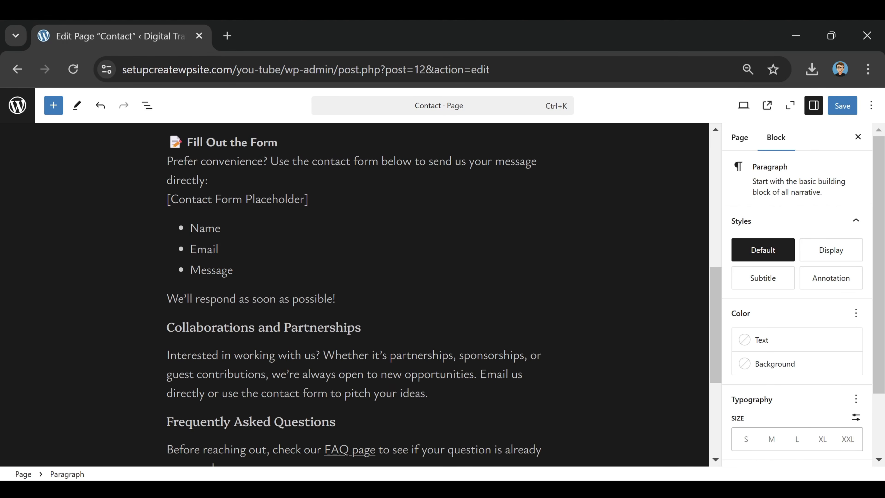
{"action": "scroll", "coordinate": [440, 344], "scroll_direction": "down", "scroll_amount": 4}
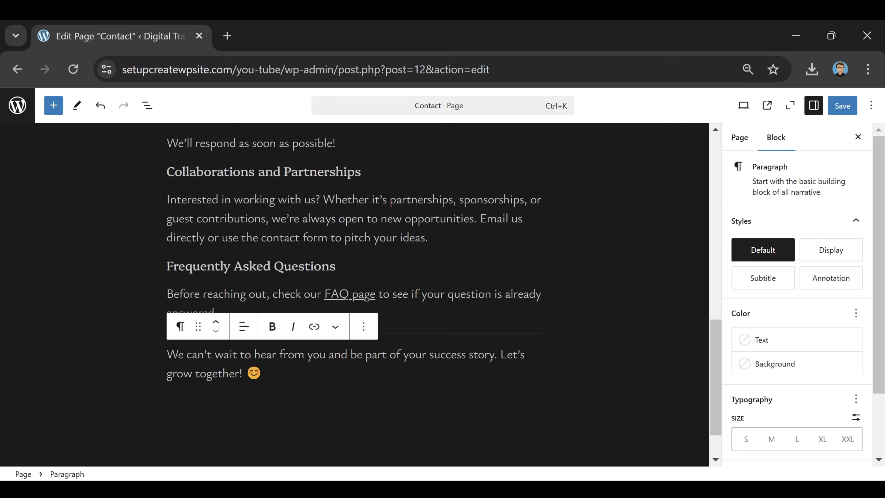
{"action": "scroll", "coordinate": [372, 295], "scroll_direction": "up", "scroll_amount": 16}
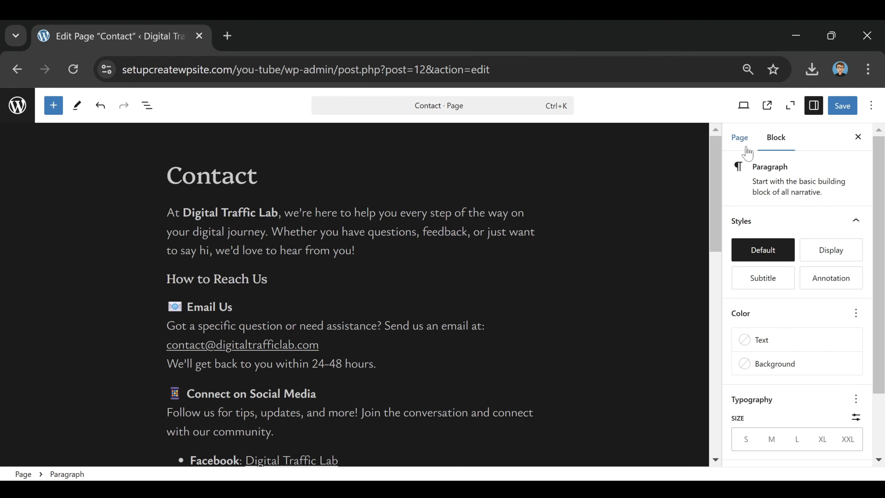
{"action": "left_click", "coordinate": [844, 107]}
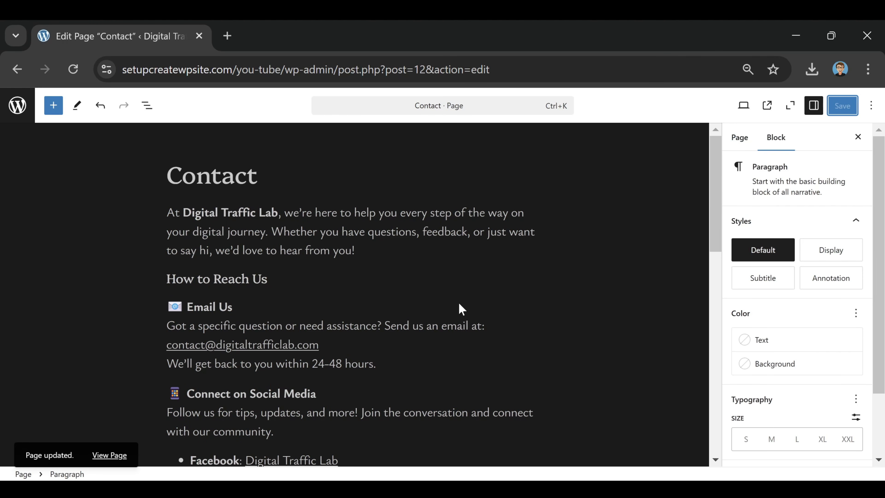
Step: View the updated Contact page on the live site and review its email, social media and form sections
{"action": "left_click", "coordinate": [110, 455]}
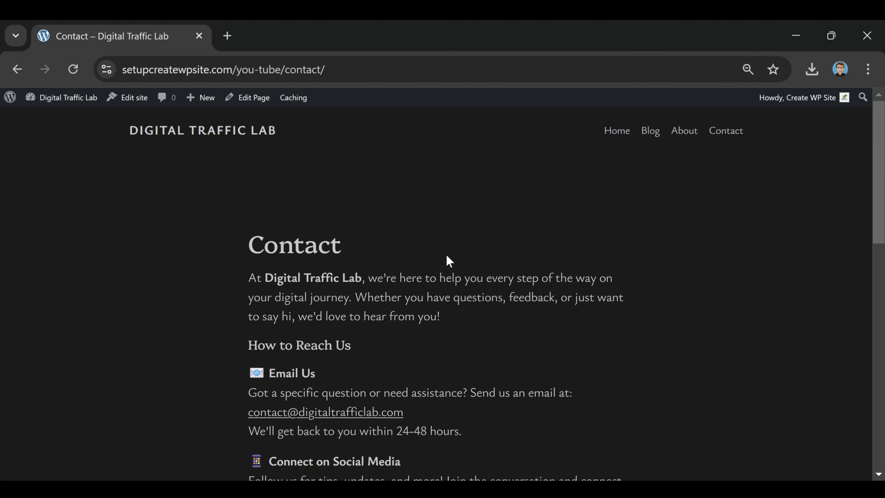
{"action": "scroll", "coordinate": [579, 234], "scroll_direction": "down", "scroll_amount": 10}
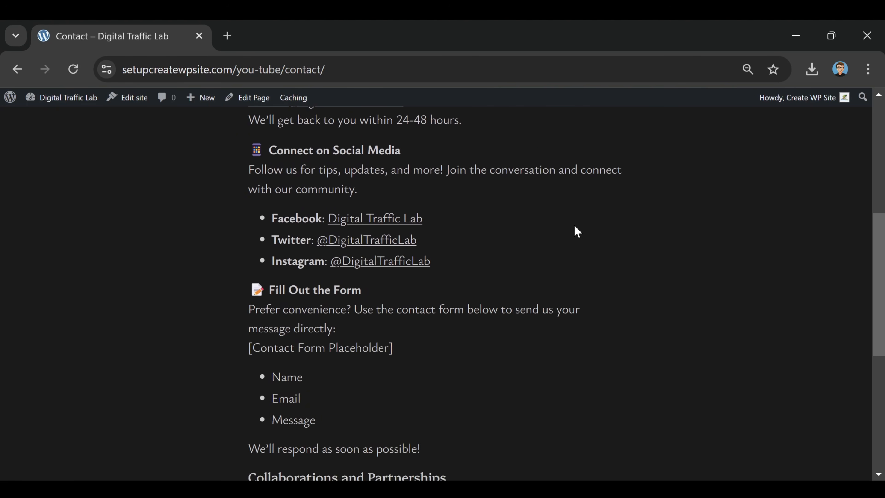
{"action": "scroll", "coordinate": [571, 234], "scroll_direction": "down", "scroll_amount": 5}
{"action": "scroll", "coordinate": [555, 257], "scroll_direction": "up", "scroll_amount": 10}
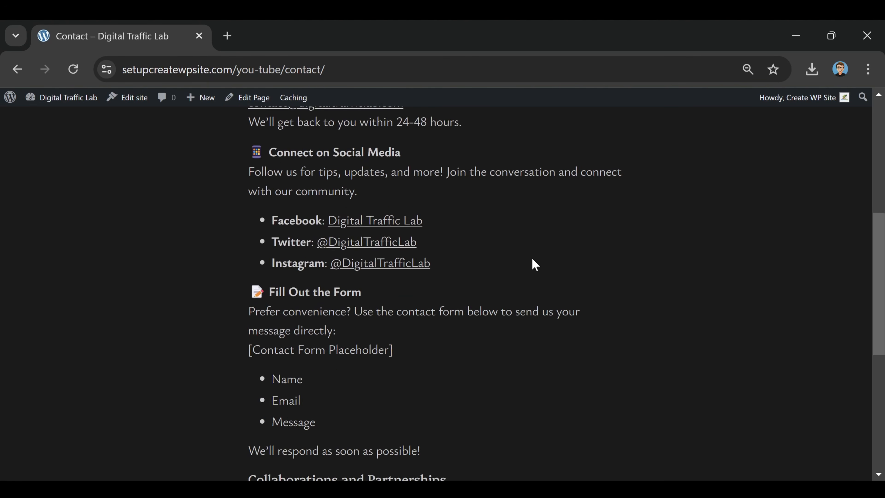
{"action": "scroll", "coordinate": [503, 285], "scroll_direction": "down", "scroll_amount": 2}
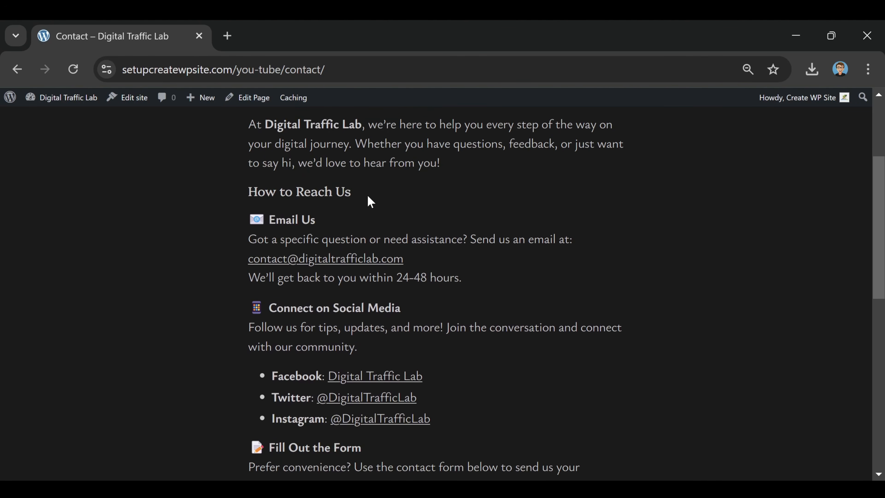
{"action": "scroll", "coordinate": [375, 228], "scroll_direction": "down", "scroll_amount": 4}
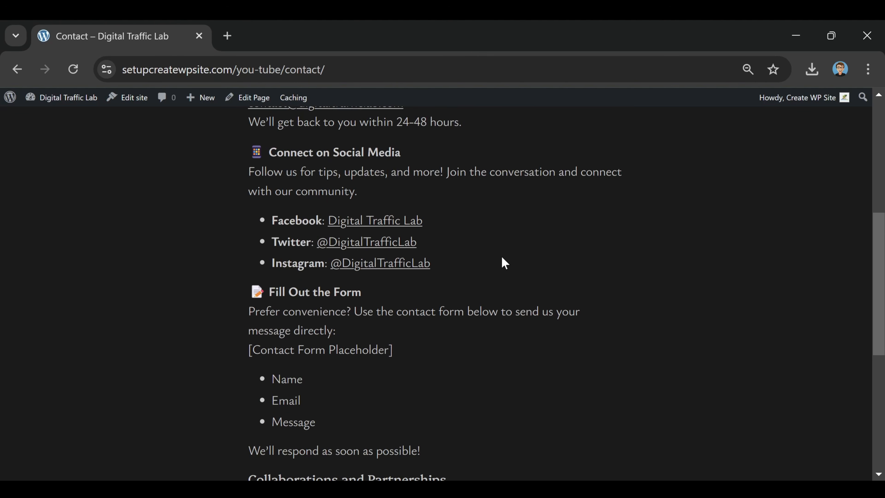
{"action": "scroll", "coordinate": [501, 261], "scroll_direction": "down", "scroll_amount": 4}
{"action": "scroll", "coordinate": [498, 263], "scroll_direction": "up", "scroll_amount": 11}
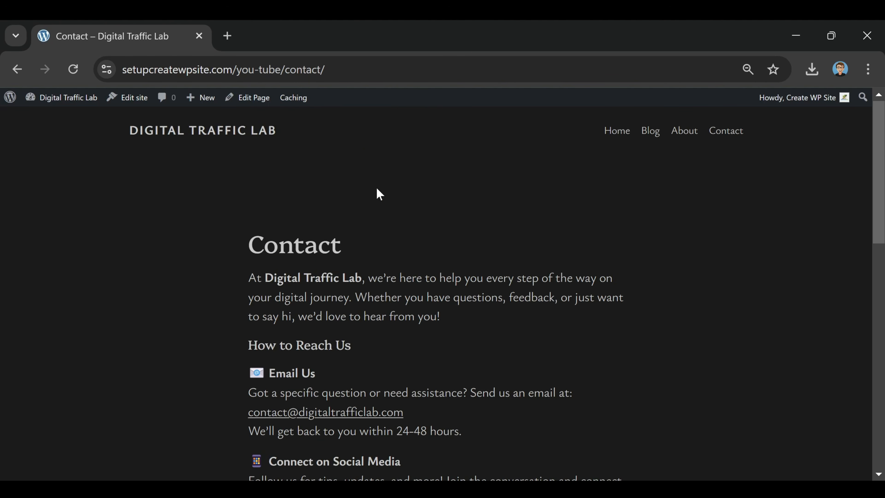
Step: Go through the live Home, Blog and About pages via the site navigation to check their content
{"action": "left_click", "coordinate": [615, 132]}
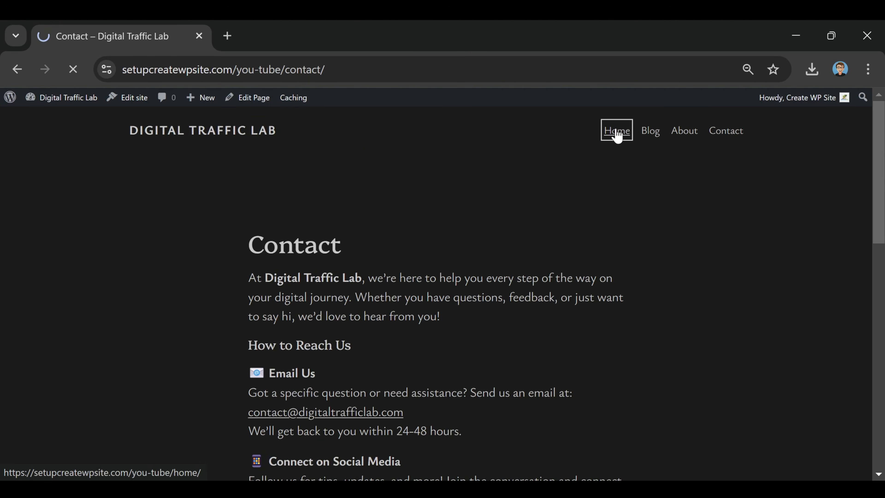
{"action": "left_click", "coordinate": [643, 133]}
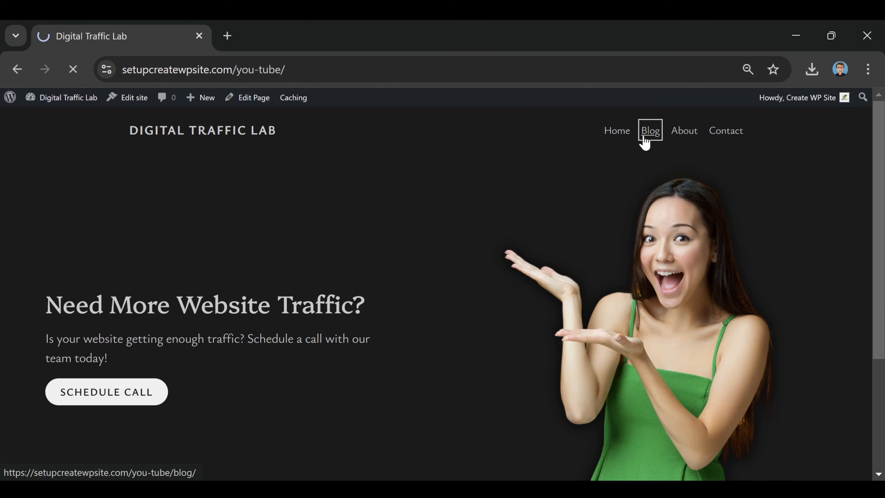
{"action": "scroll", "coordinate": [592, 211], "scroll_direction": "down", "scroll_amount": 5}
{"action": "scroll", "coordinate": [656, 184], "scroll_direction": "up", "scroll_amount": 5}
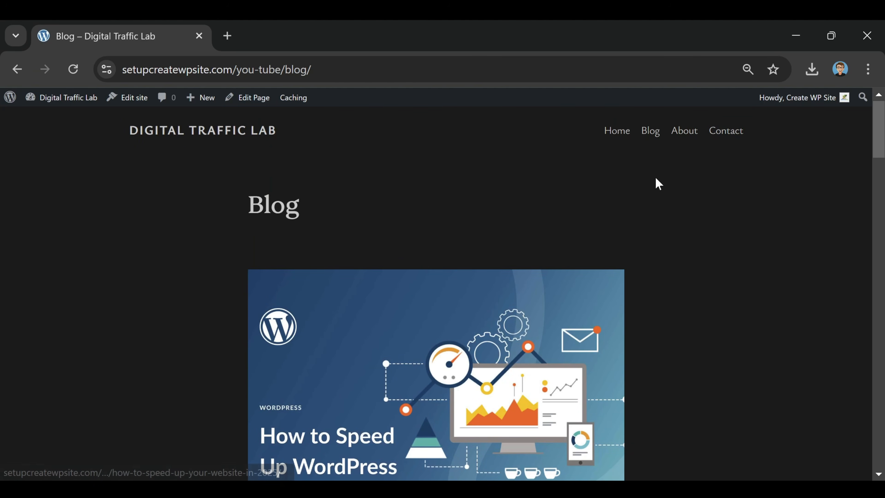
{"action": "left_click", "coordinate": [678, 138]}
{"action": "scroll", "coordinate": [721, 195], "scroll_direction": "down", "scroll_amount": 8}
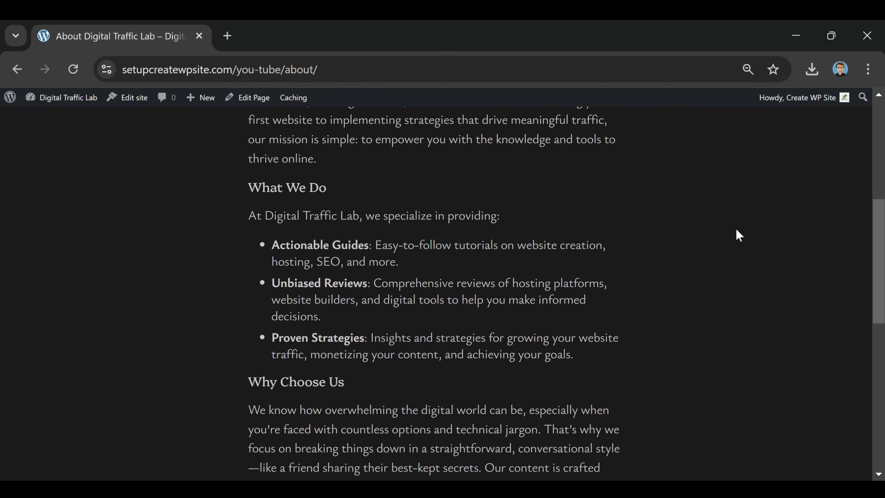